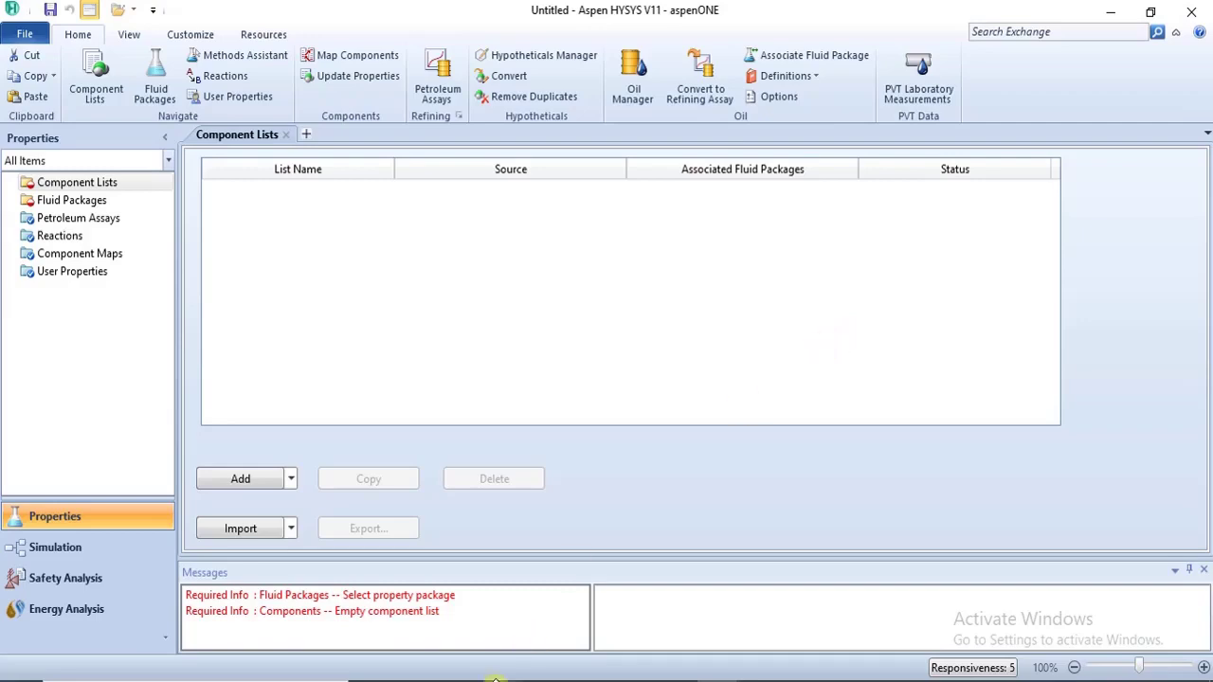
# Step: Review the light ends and assay tables in the Crude Oil Stream Problem PDF and return to Aspen HYSYS
pyautogui.click(461, 681)
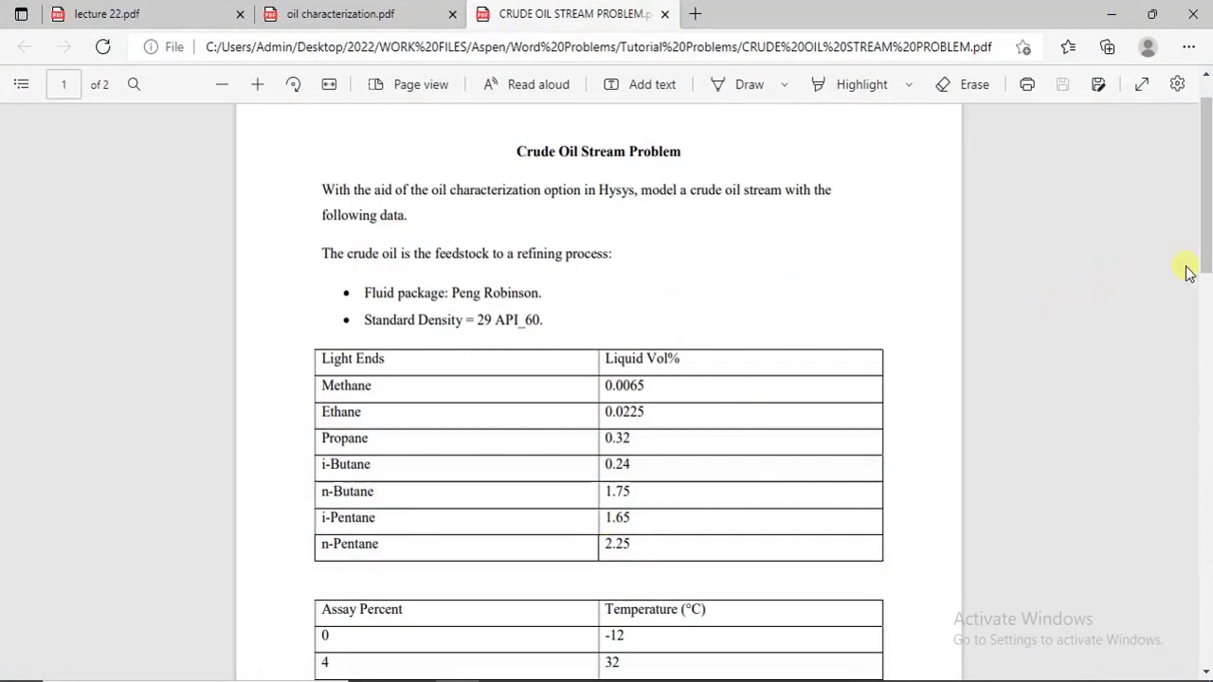
pyautogui.moveTo(1205, 262)
pyautogui.mouseDown()
pyautogui.moveTo(1206, 296)
pyautogui.moveTo(1204, 263)
pyautogui.mouseUp()
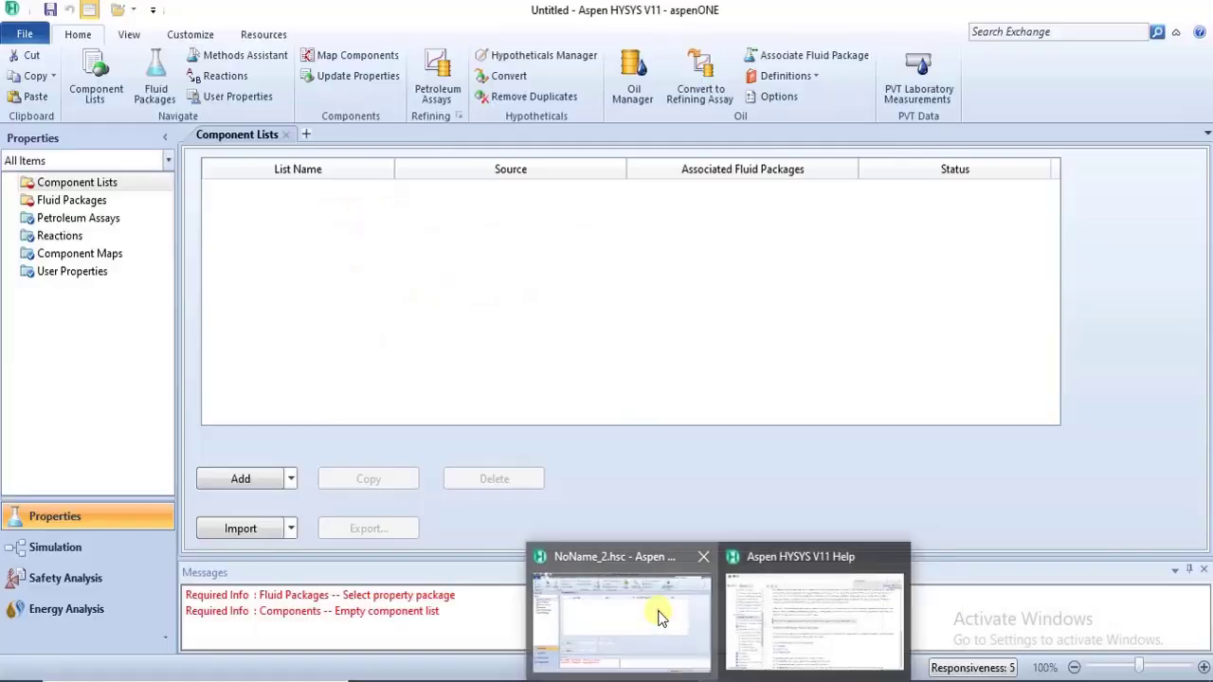
pyautogui.click(661, 616)
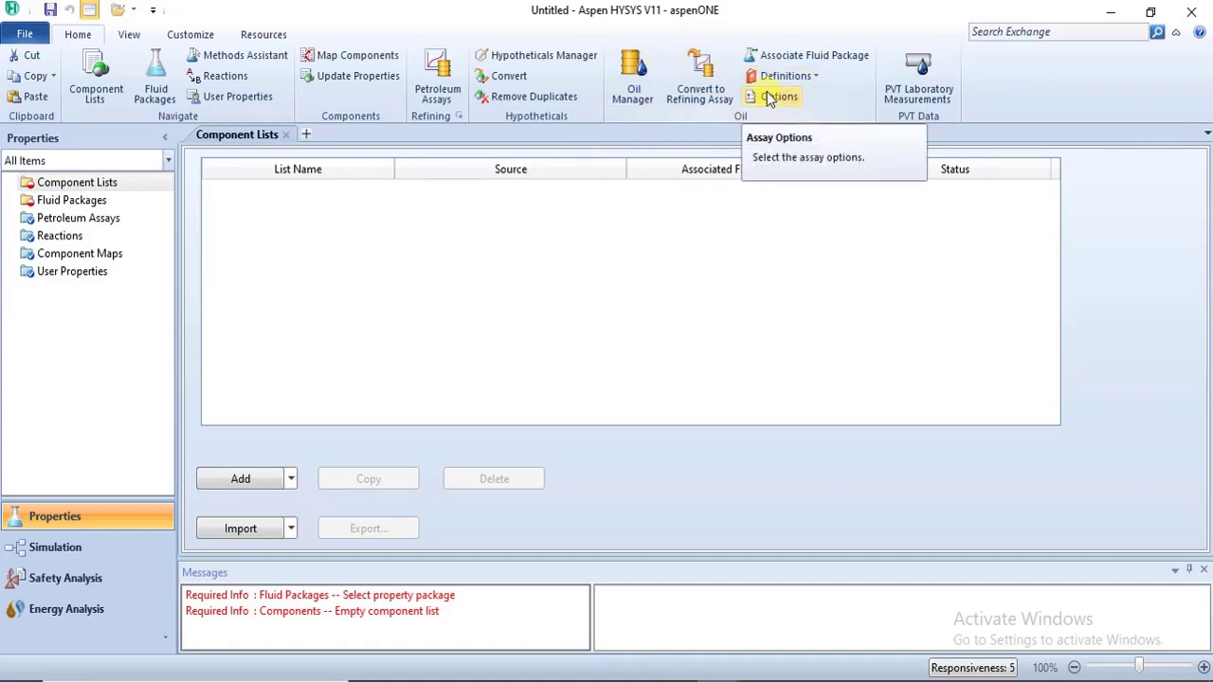
pyautogui.click(464, 679)
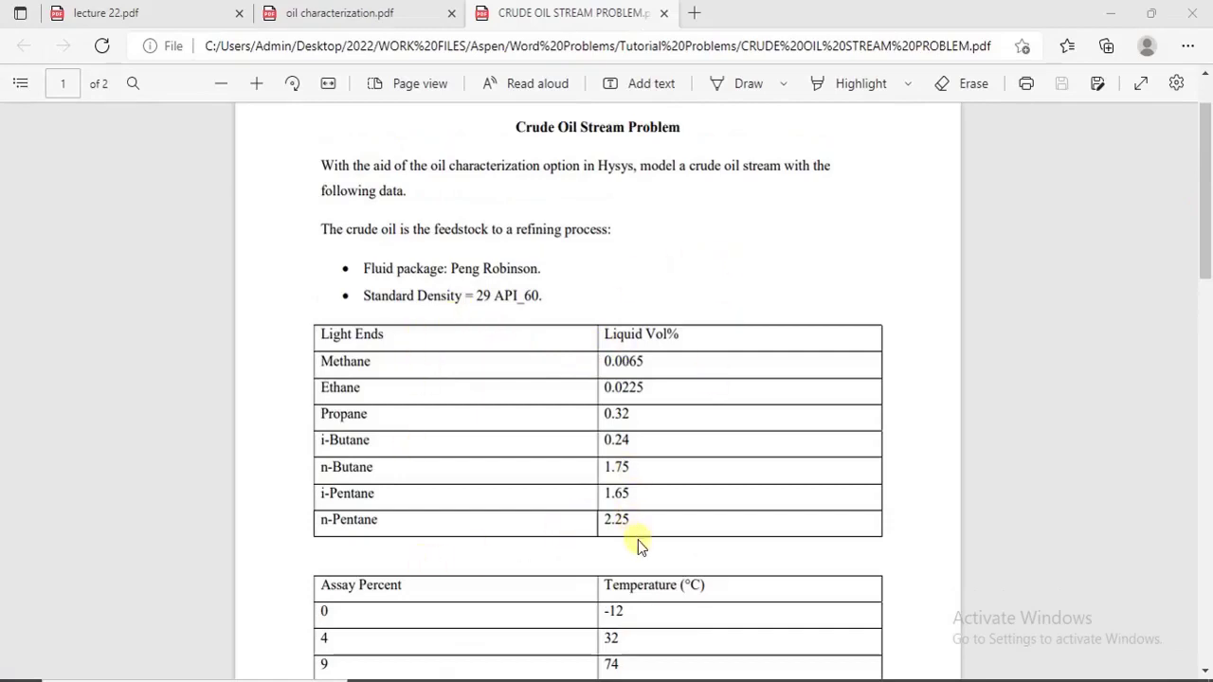
pyautogui.click(1203, 671)
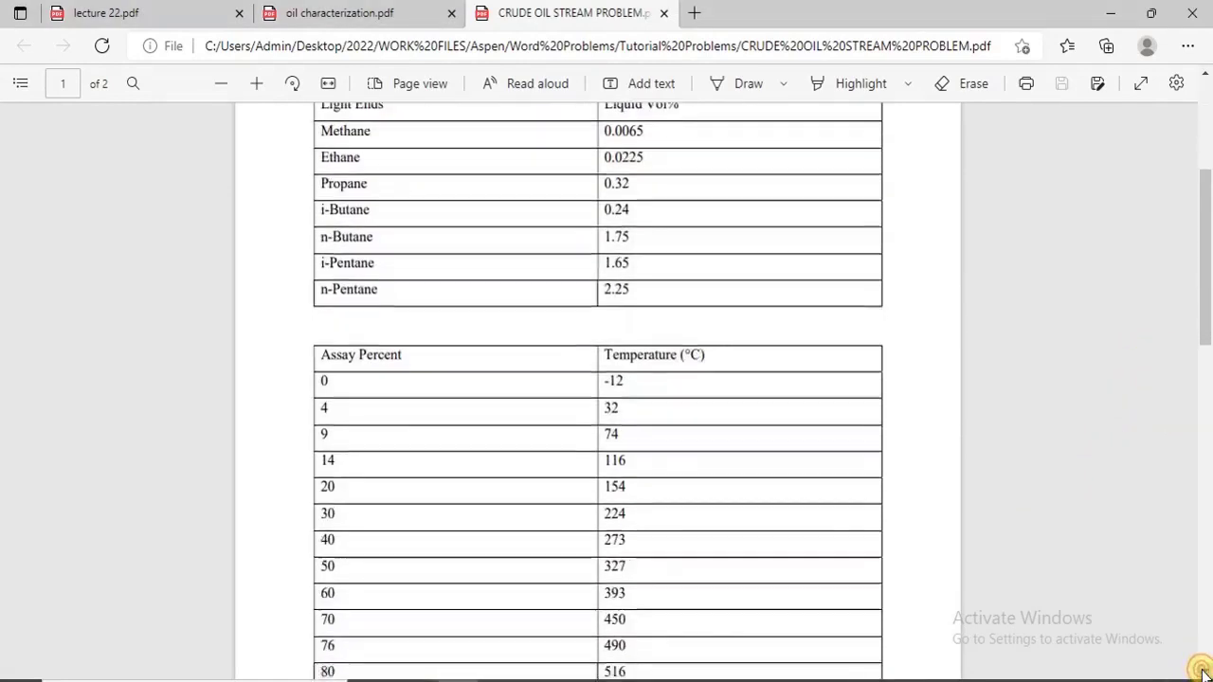
pyautogui.click(1203, 672)
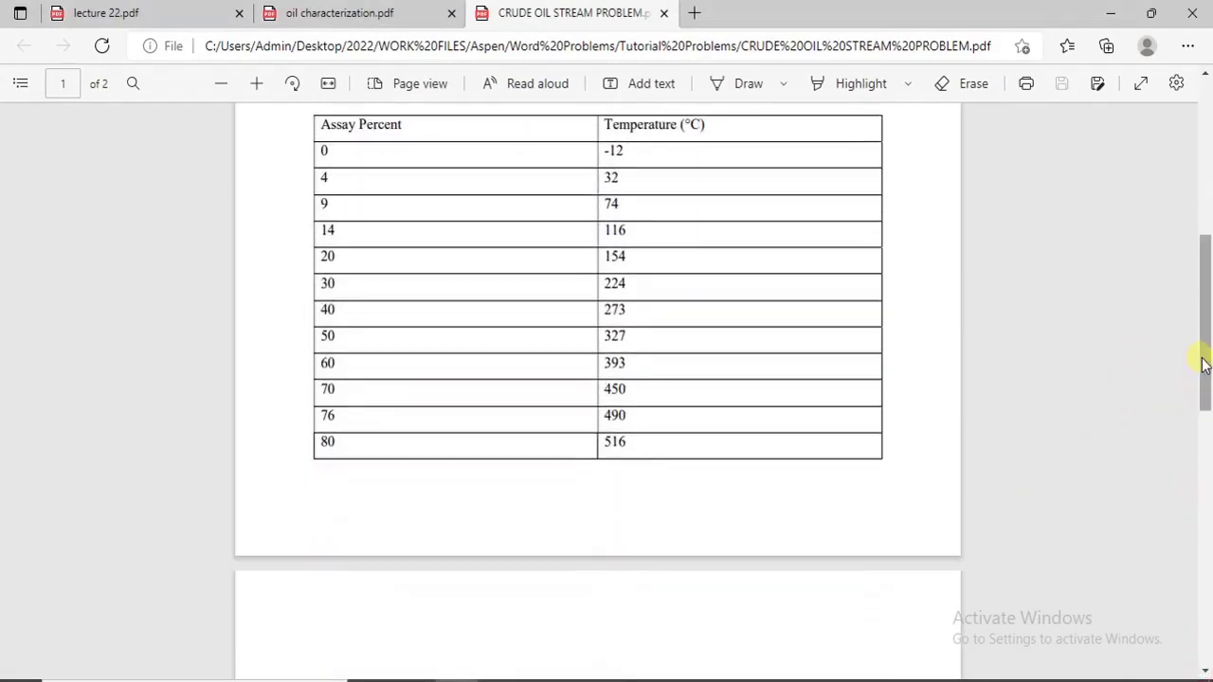
pyautogui.moveTo(1203, 365); pyautogui.dragTo(1201, 336)
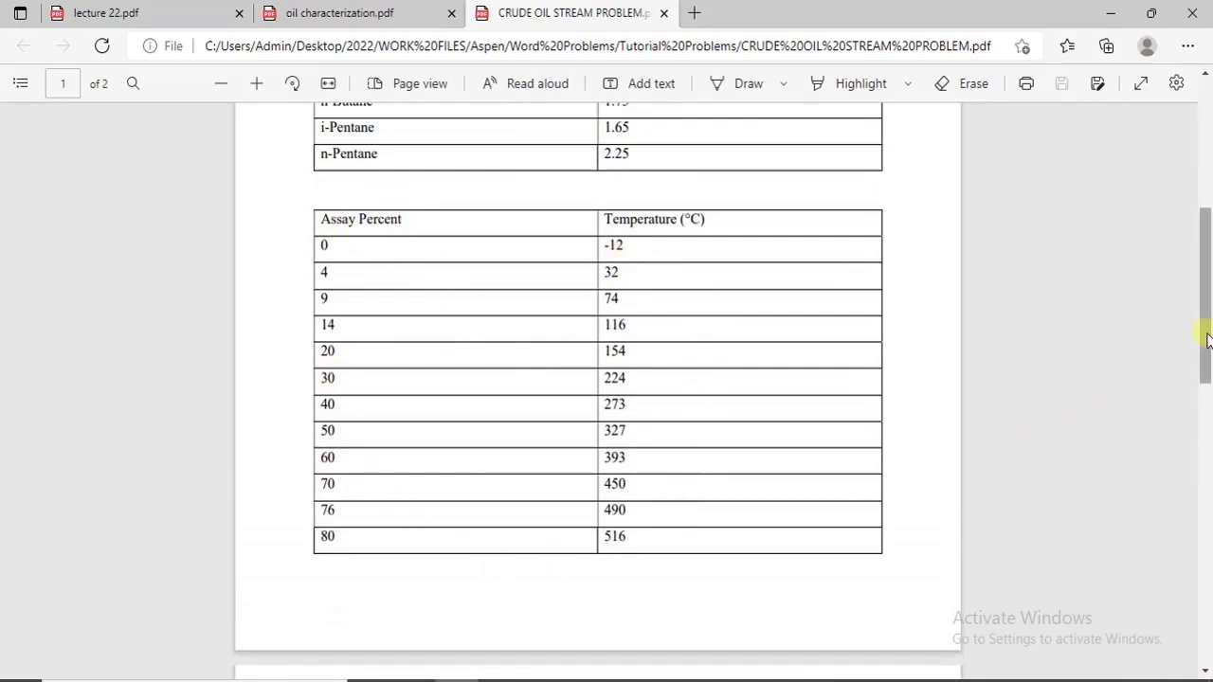
pyautogui.moveTo(1204, 341); pyautogui.dragTo(1155, 233)
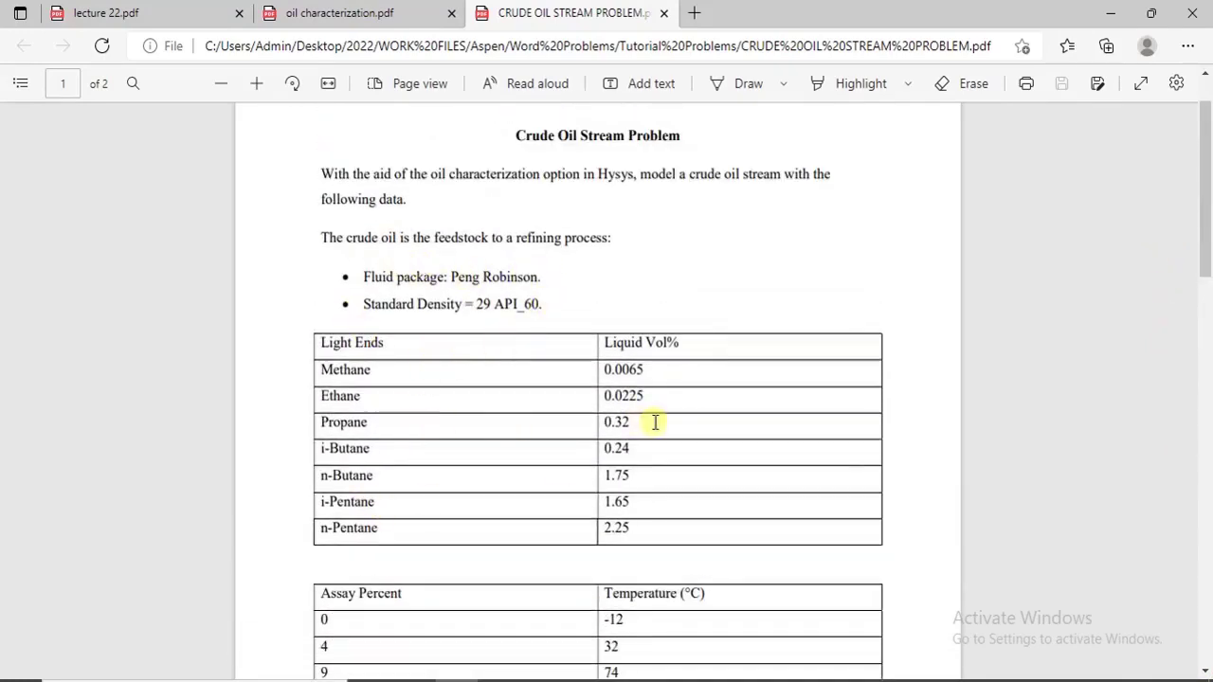
pyautogui.moveTo(1199, 251); pyautogui.dragTo(1207, 316)
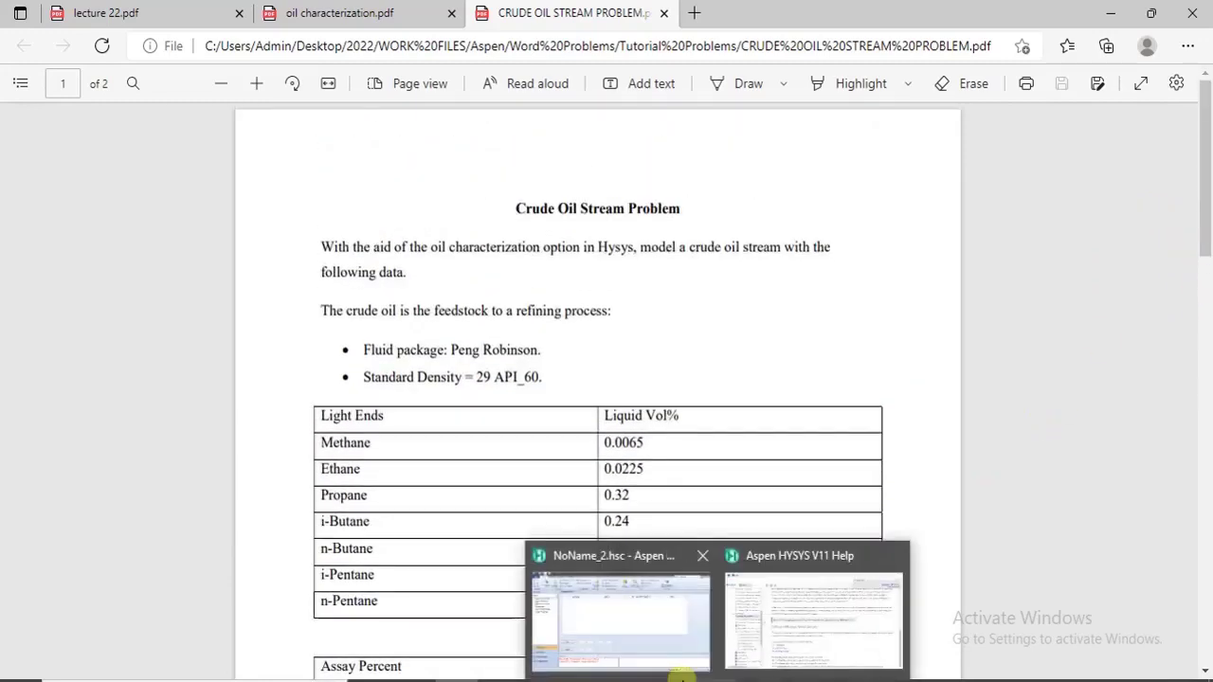
pyautogui.click(674, 614)
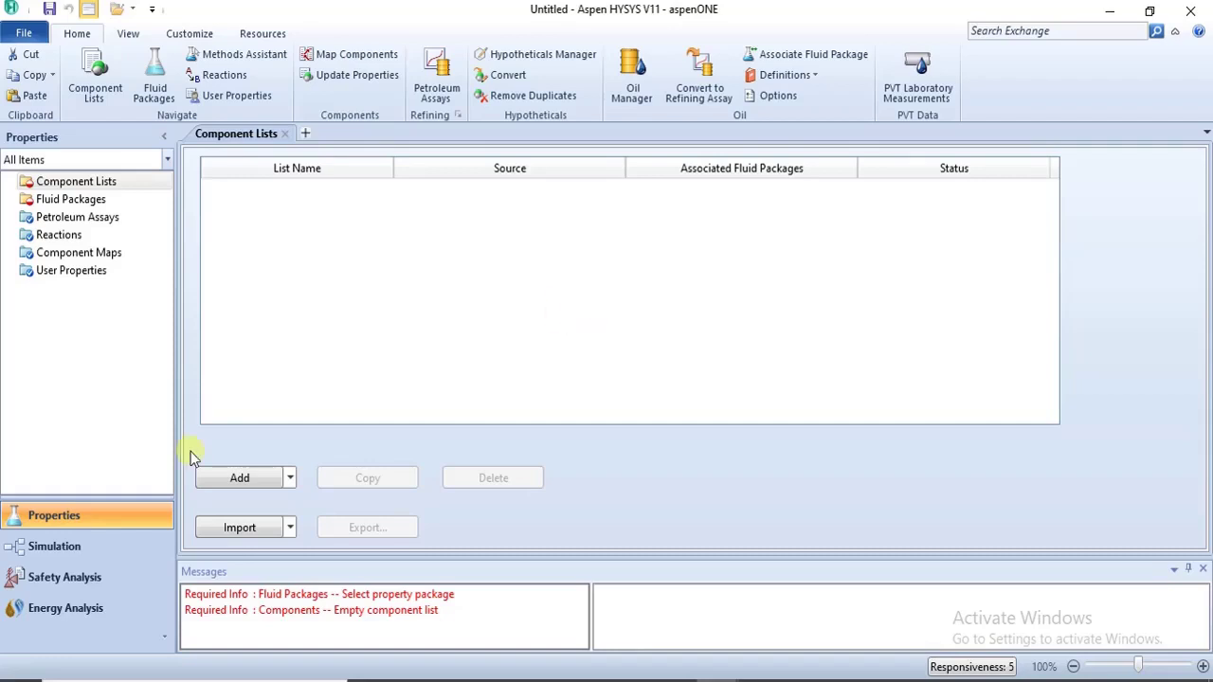
# Step: Create a HYSYS databank component list and check the required light ends in the problem PDF
pyautogui.click(243, 480)
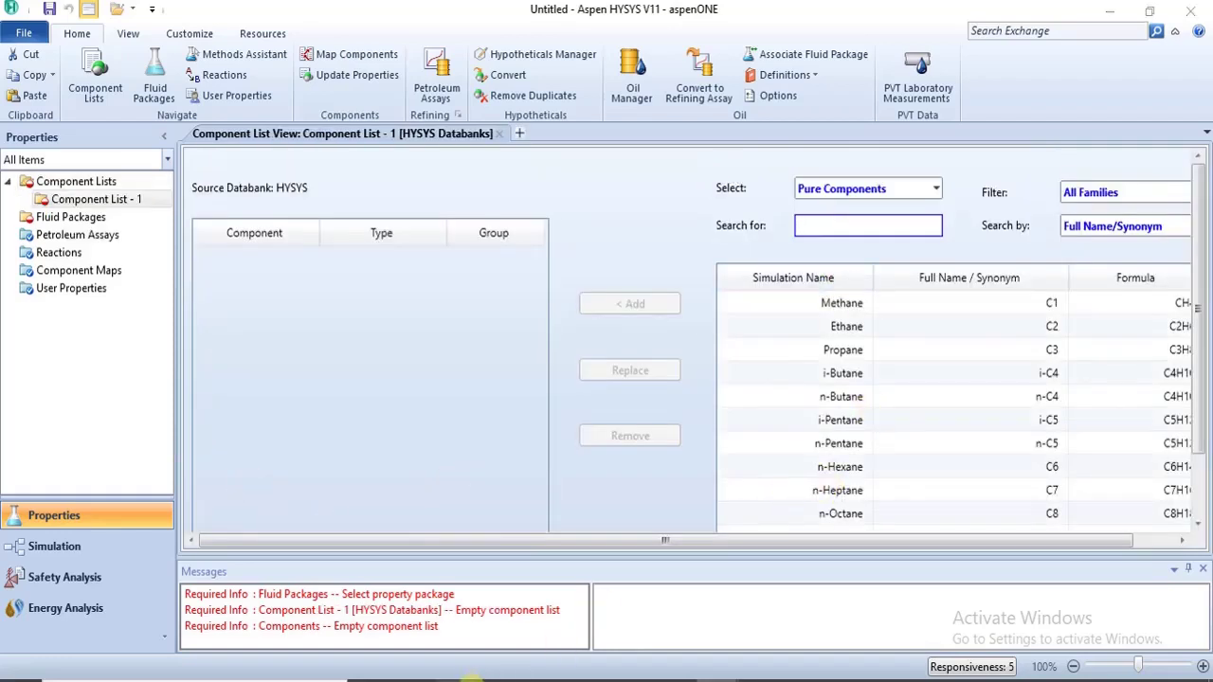
pyautogui.click(474, 679)
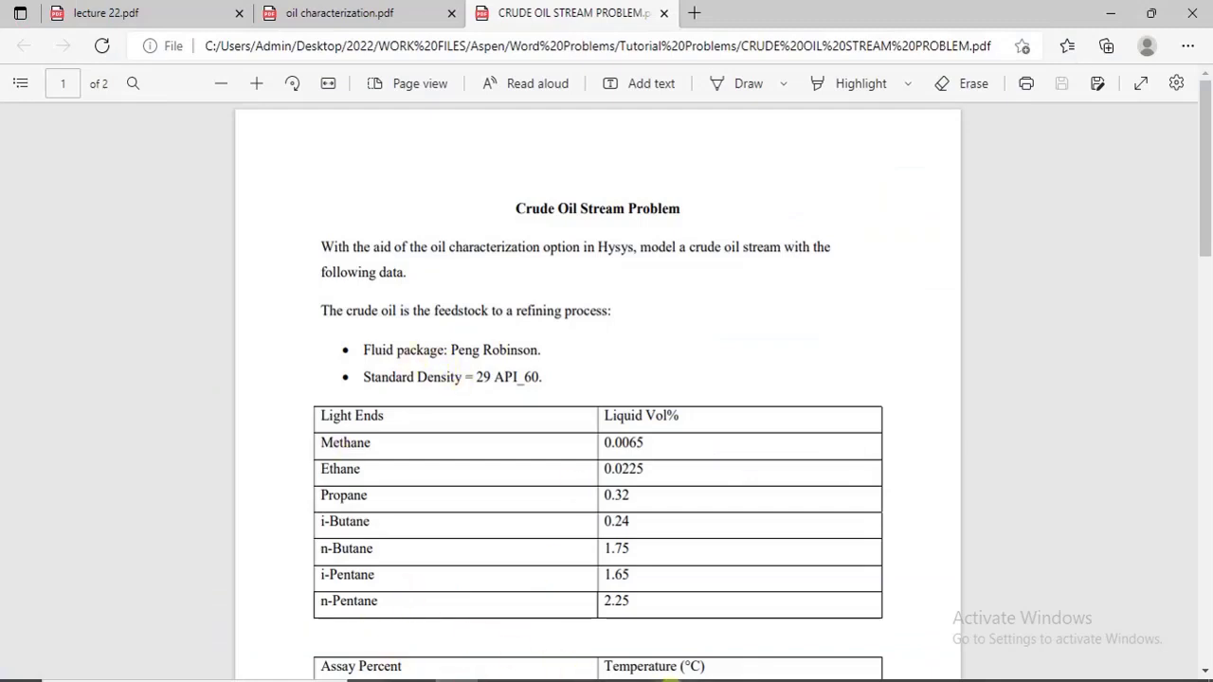
pyautogui.moveTo(710, 679)
pyautogui.click(658, 644)
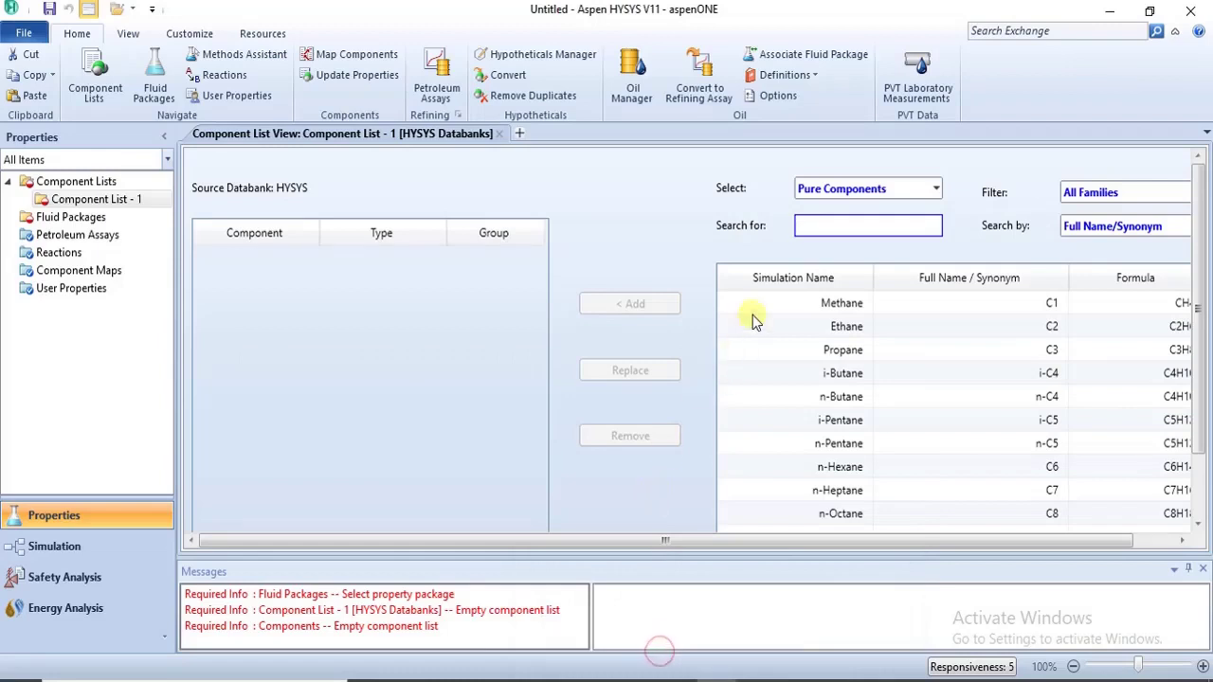
pyautogui.click(761, 301)
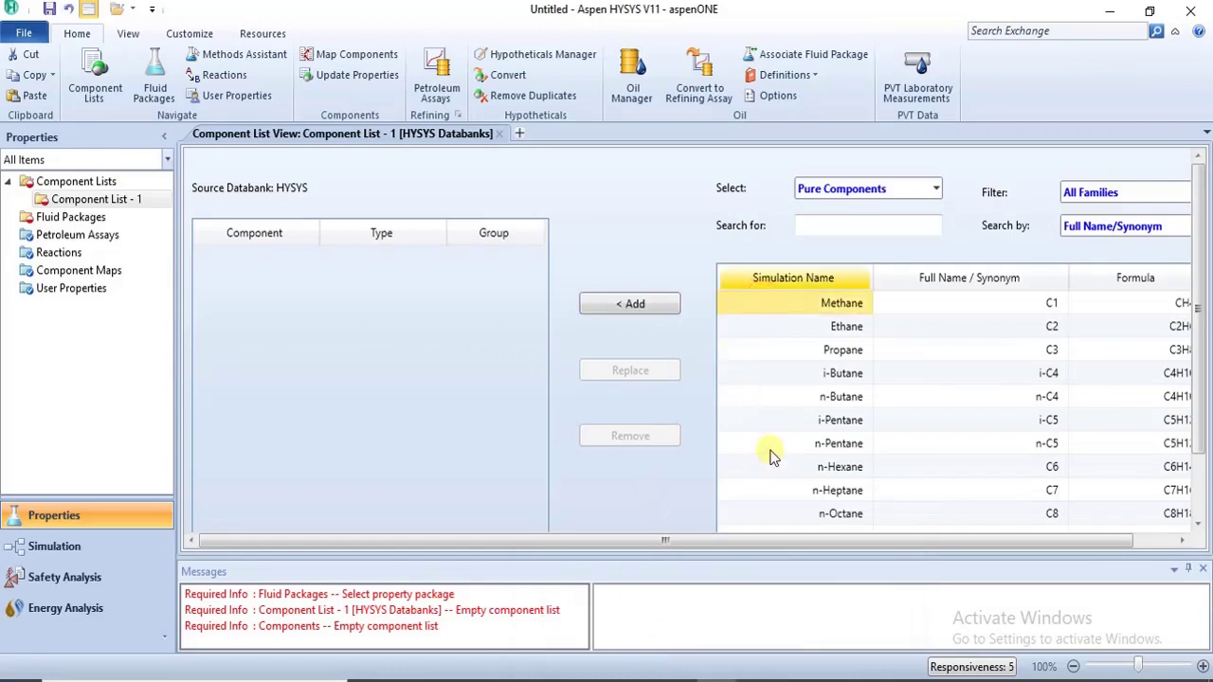
pyautogui.click(775, 451)
pyautogui.keyDown('shift'); pyautogui.click(775, 451); pyautogui.keyUp('shift')
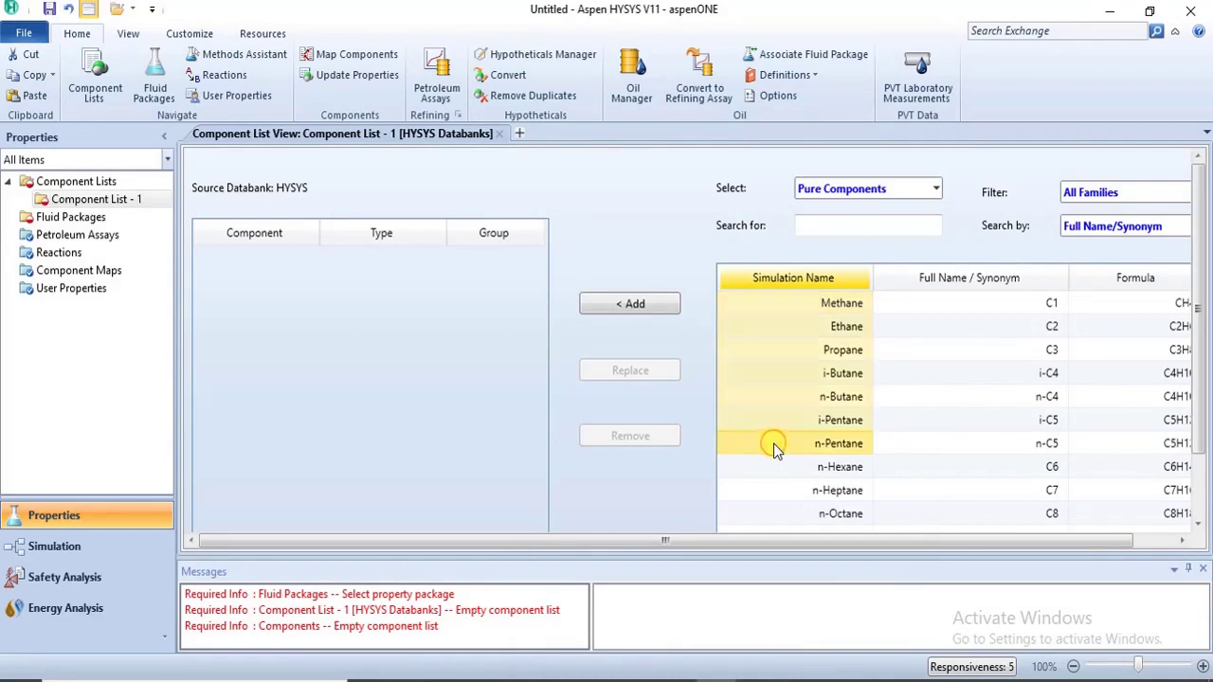
pyautogui.rightClick(773, 445)
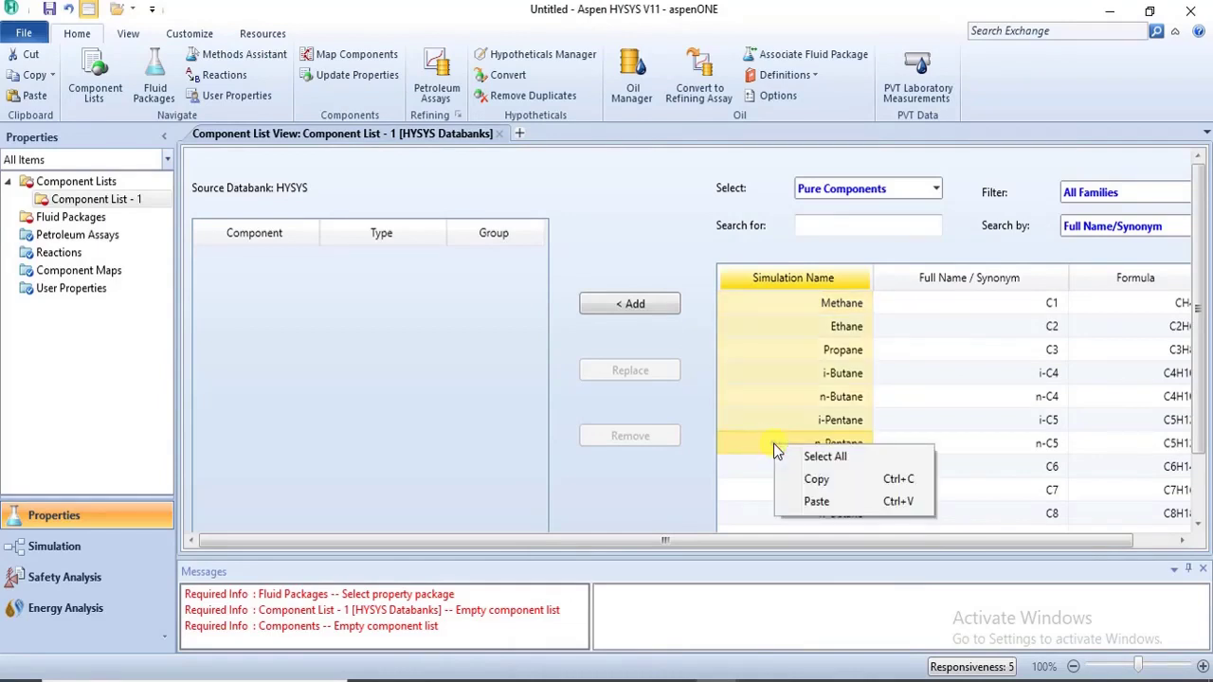
pyautogui.click(748, 442)
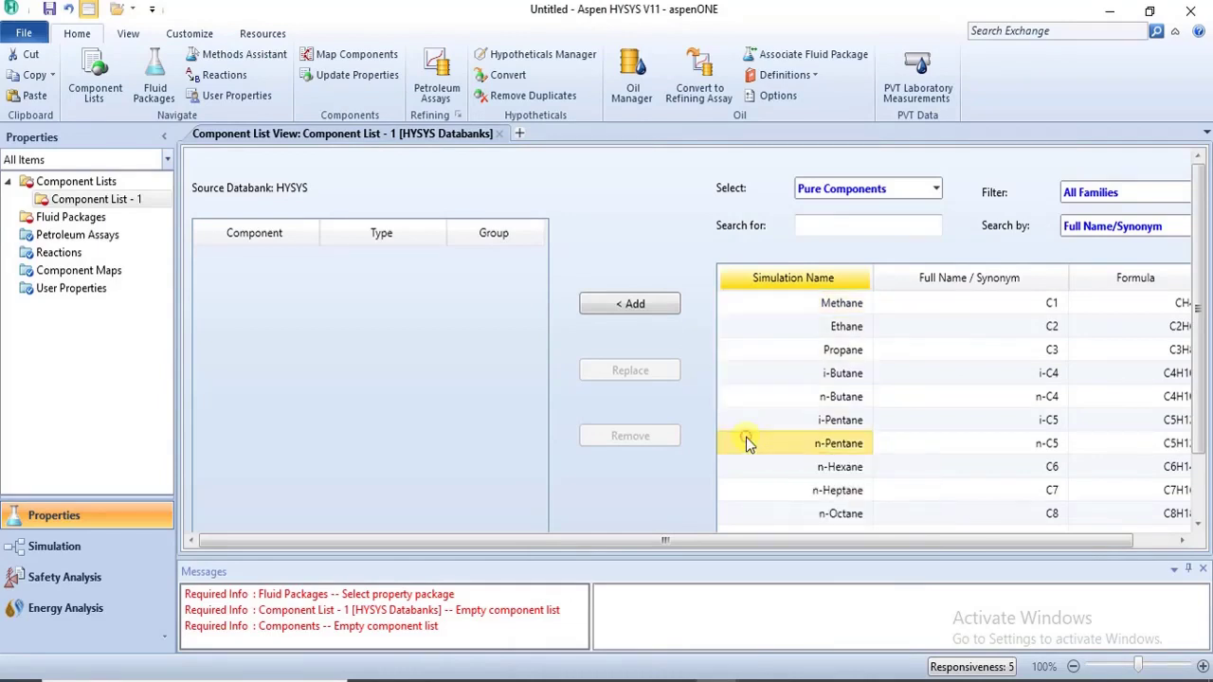
pyautogui.click(766, 305)
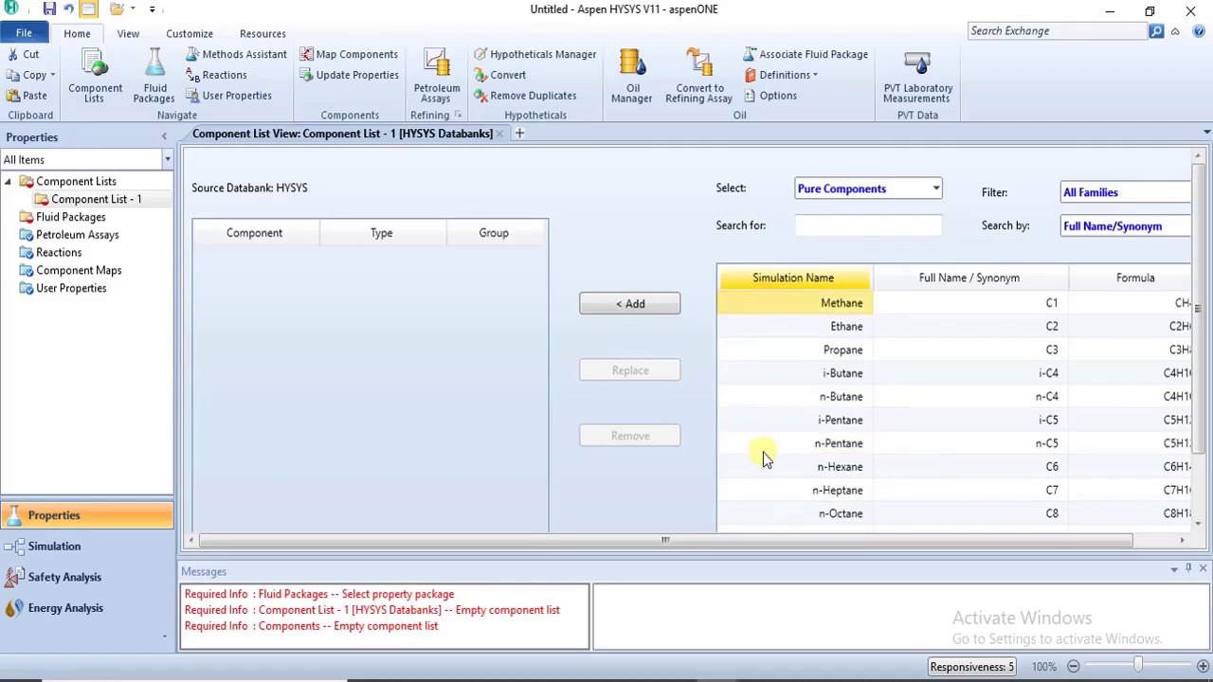
pyautogui.click(766, 447)
# Step: Add the pure components Methane, Ethane, Propane, i-Butane, n-Butane, i-Pentane and n-Pentane to the component list
pyautogui.click(742, 297)
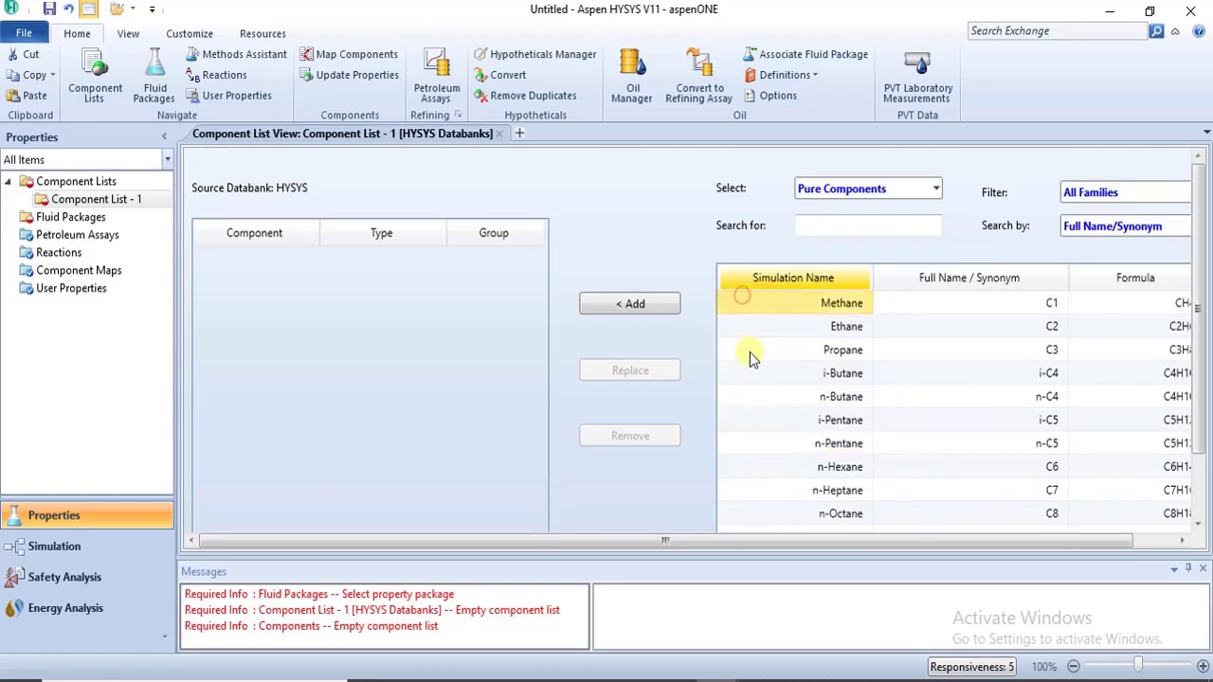
pyautogui.keyDown('shift'); pyautogui.click(774, 442); pyautogui.keyUp('shift')
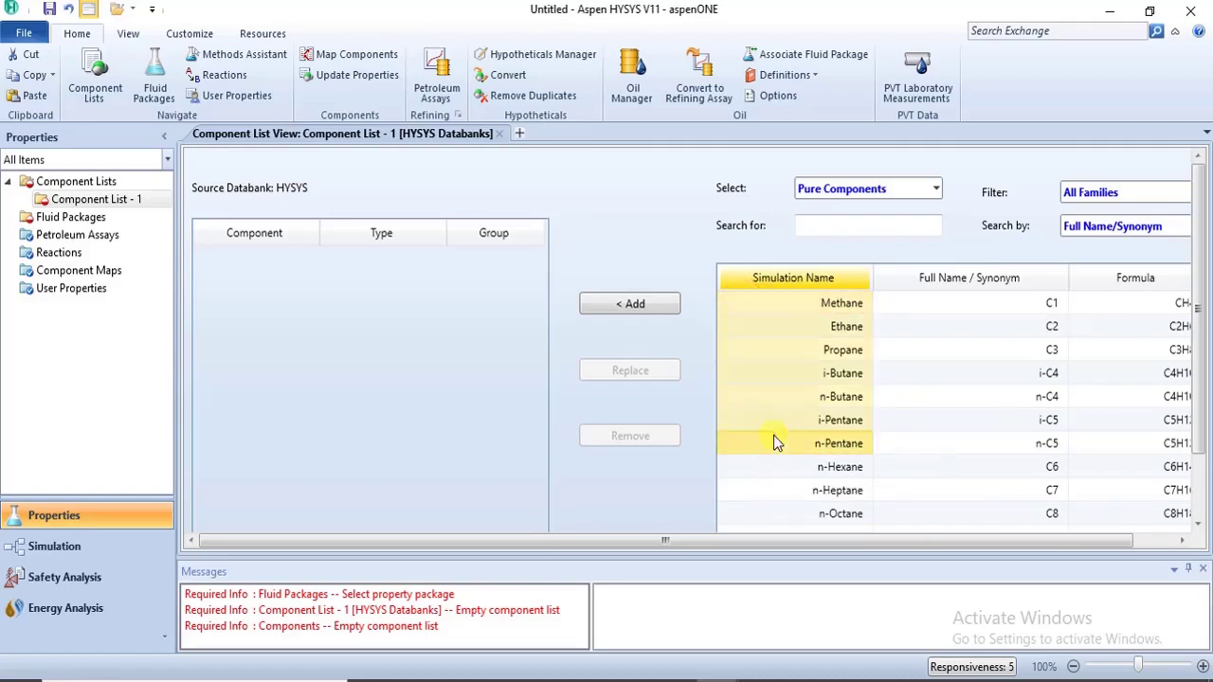
pyautogui.click(656, 307)
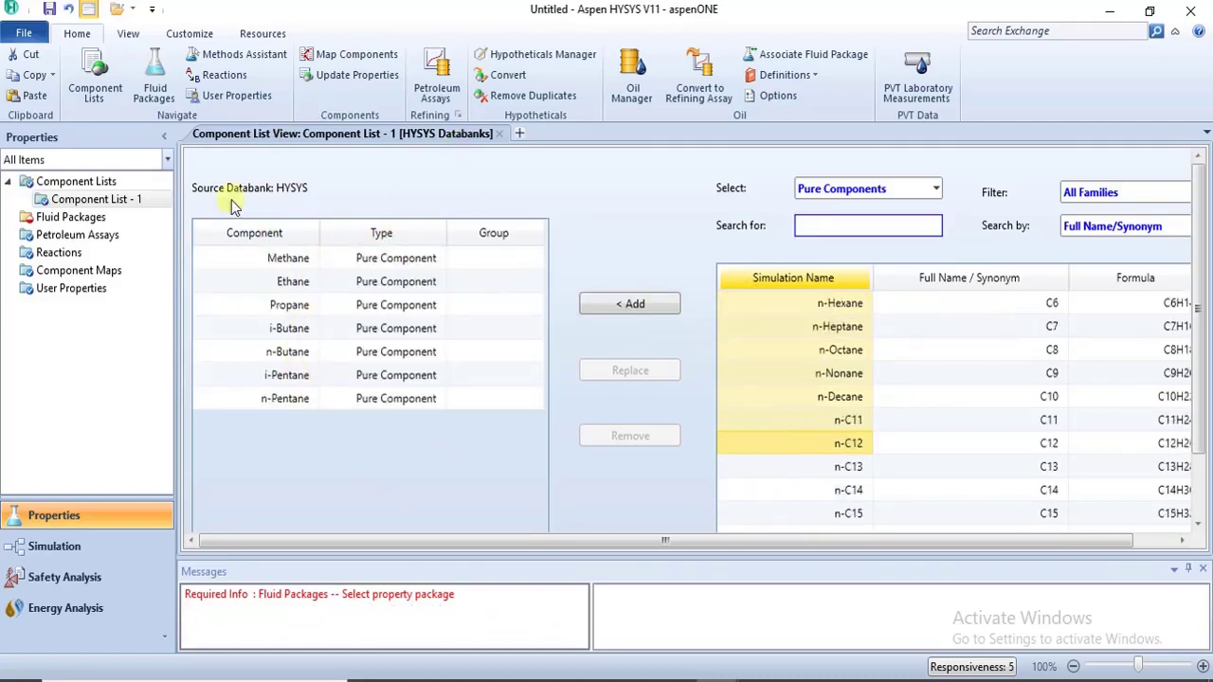
# Step: Add a fluid package for the component list using the Peng-Robinson property package
pyautogui.click(83, 221)
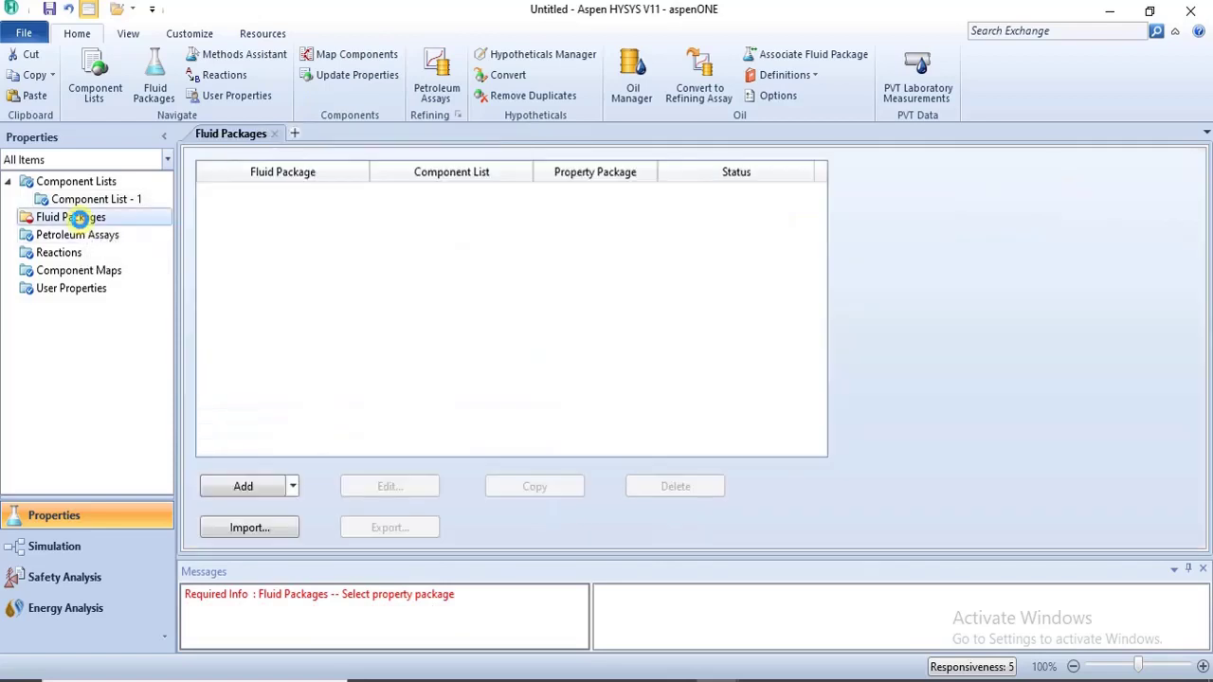
pyautogui.click(242, 485)
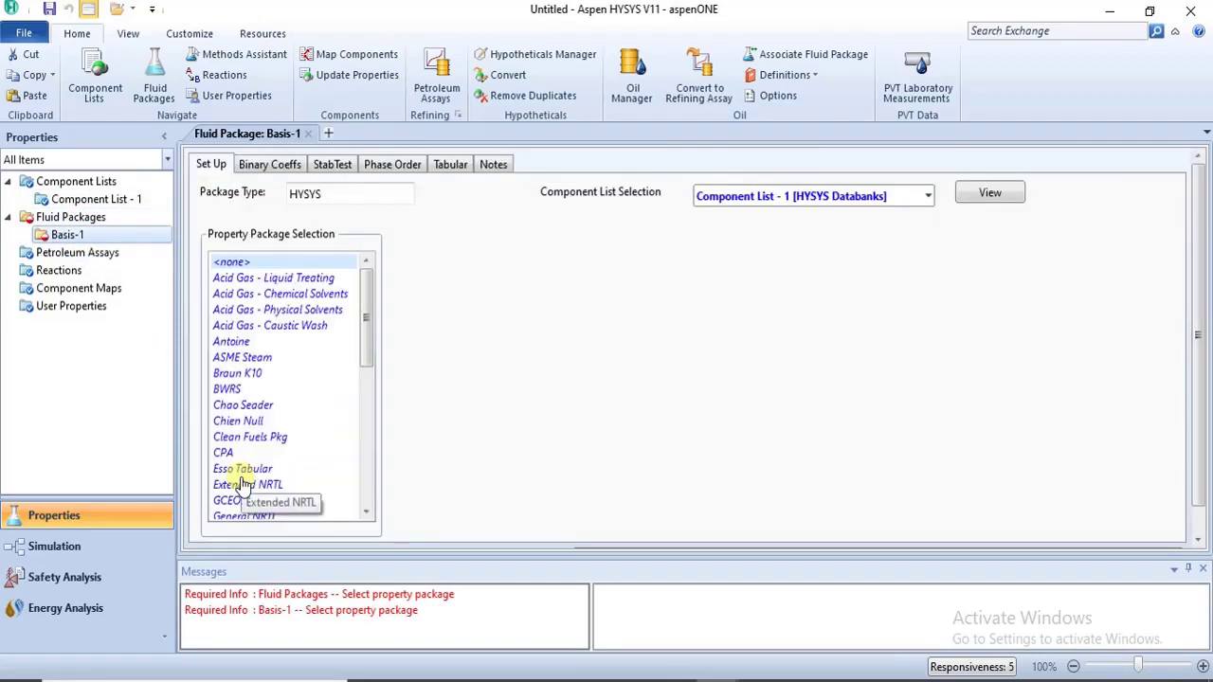
pyautogui.click(372, 431)
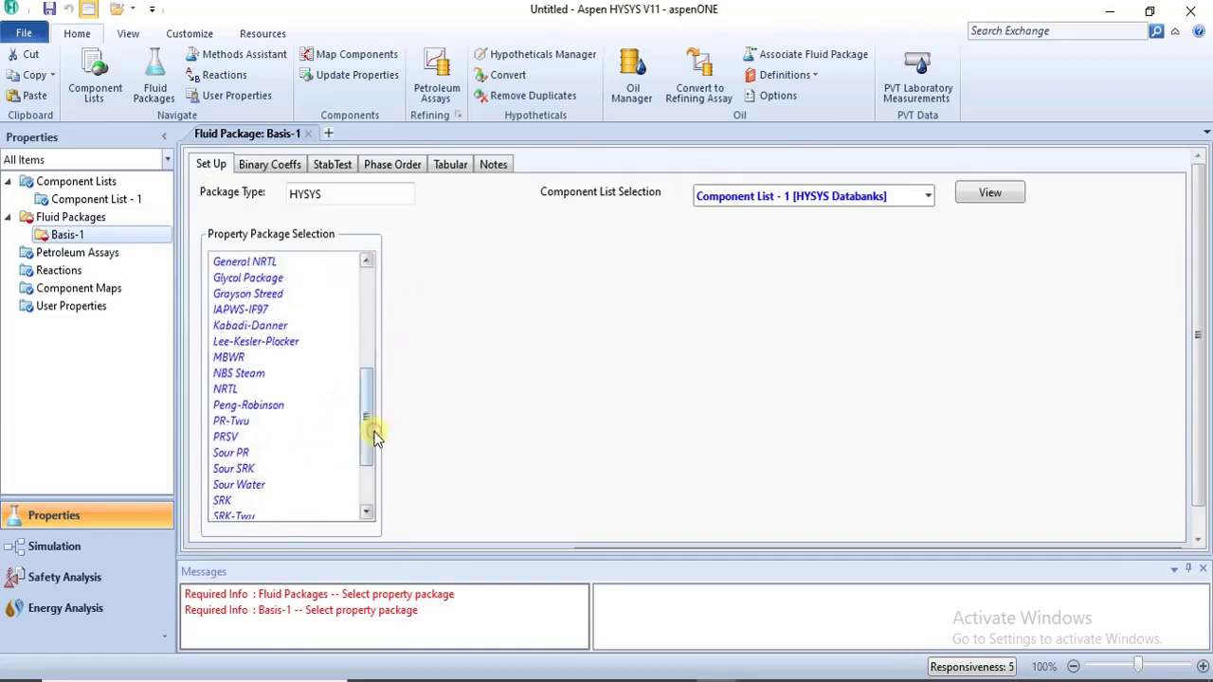
pyautogui.click(277, 406)
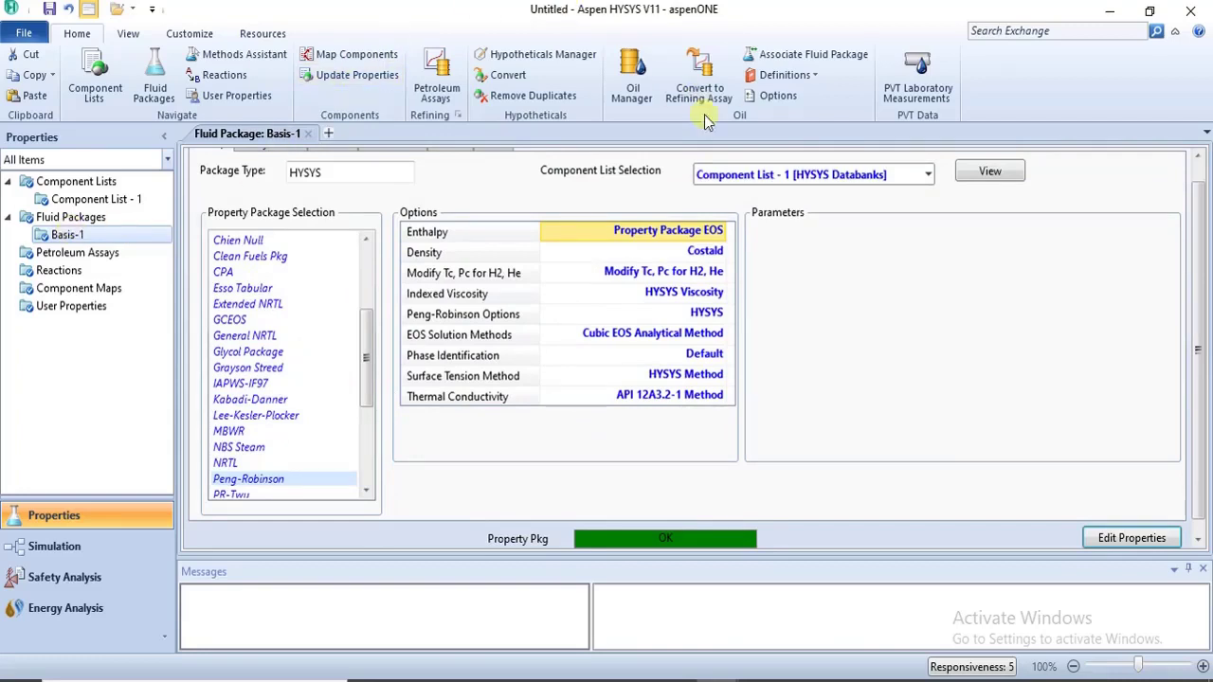
# Step: Add a new input assay in the Oil Manager
pyautogui.click(628, 76)
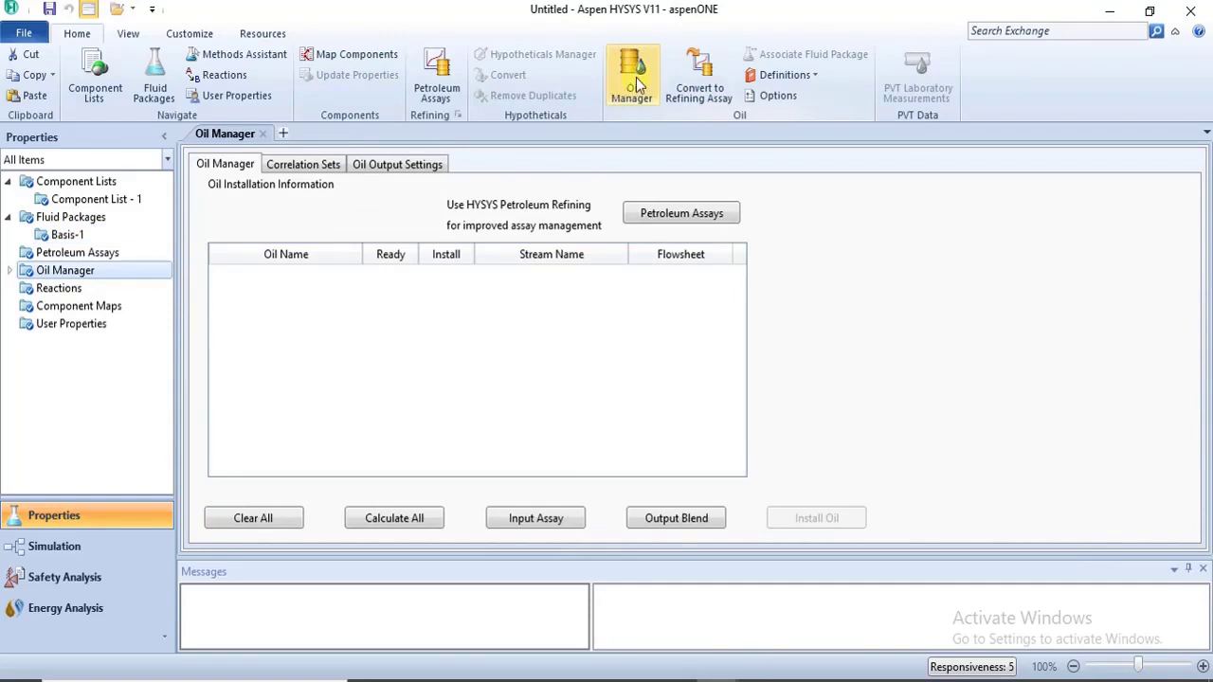
pyautogui.click(10, 271)
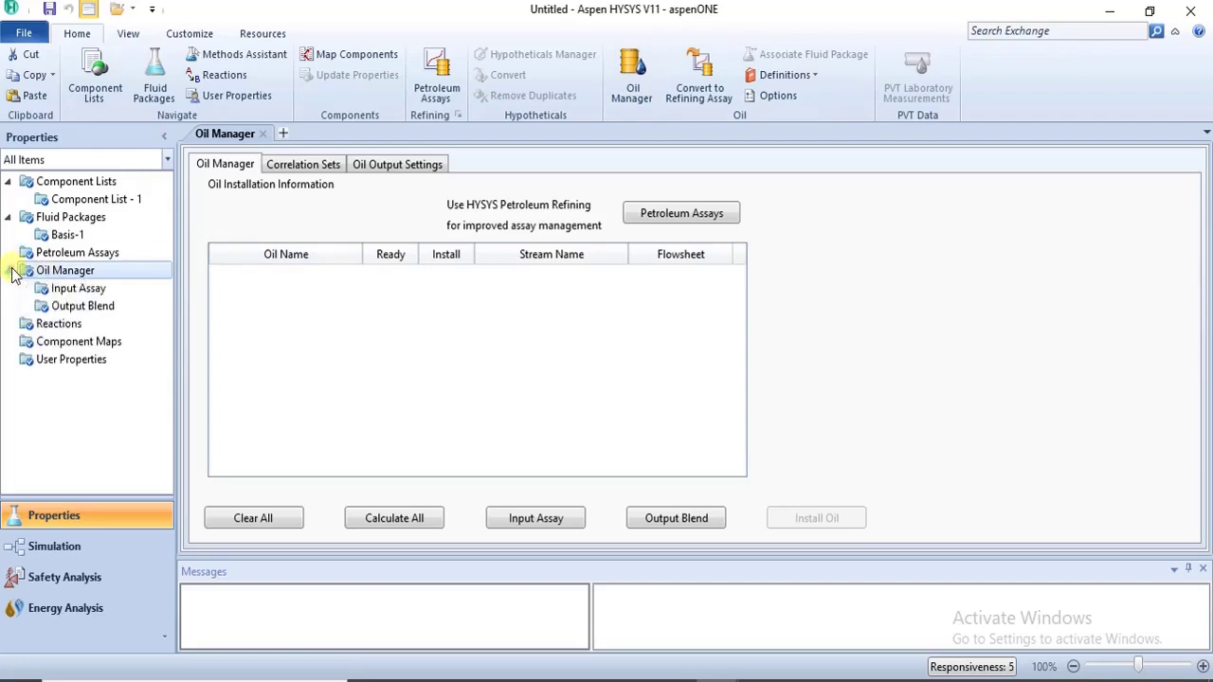
pyautogui.click(92, 289)
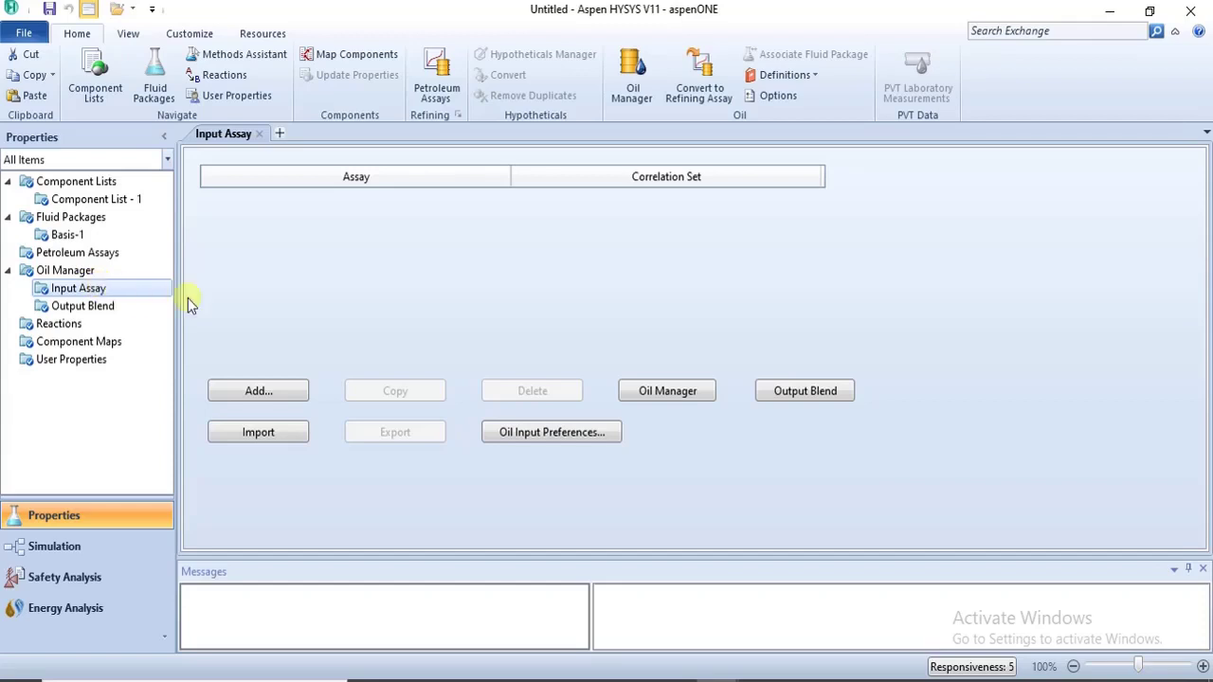
pyautogui.click(254, 392)
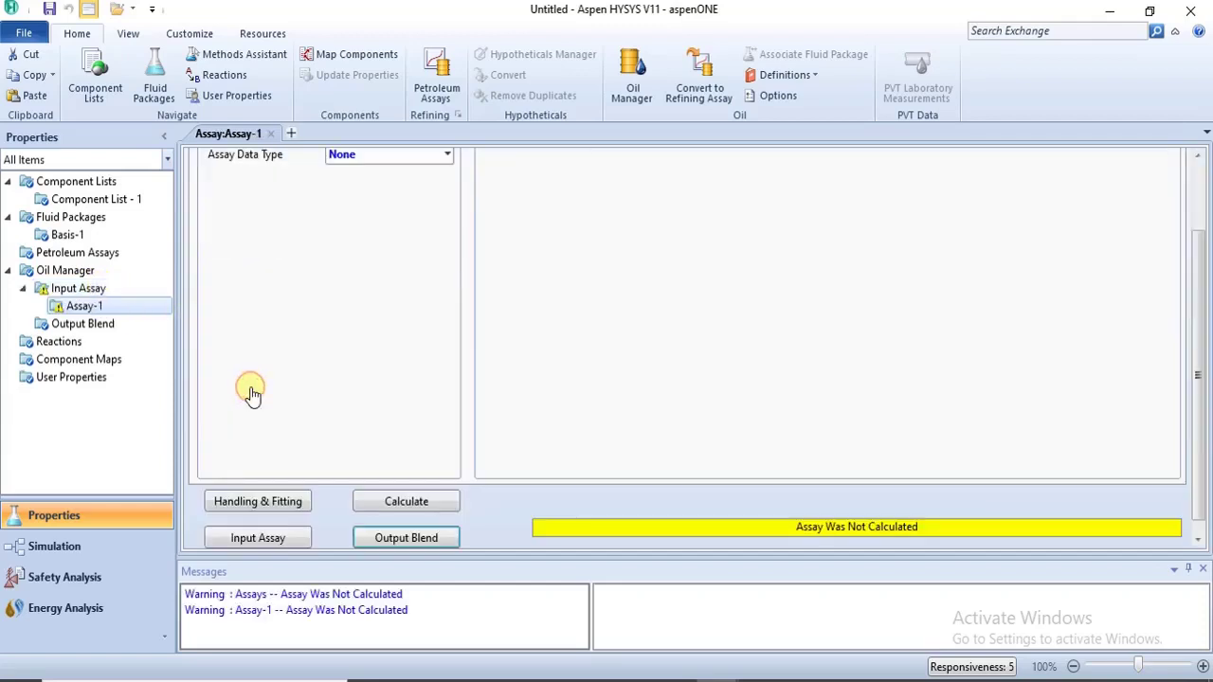
# Step: Set the assay's Bulk Properties to Used and its Assay Data Type to TBP
pyautogui.moveTo(1196, 289); pyautogui.dragTo(1195, 204)
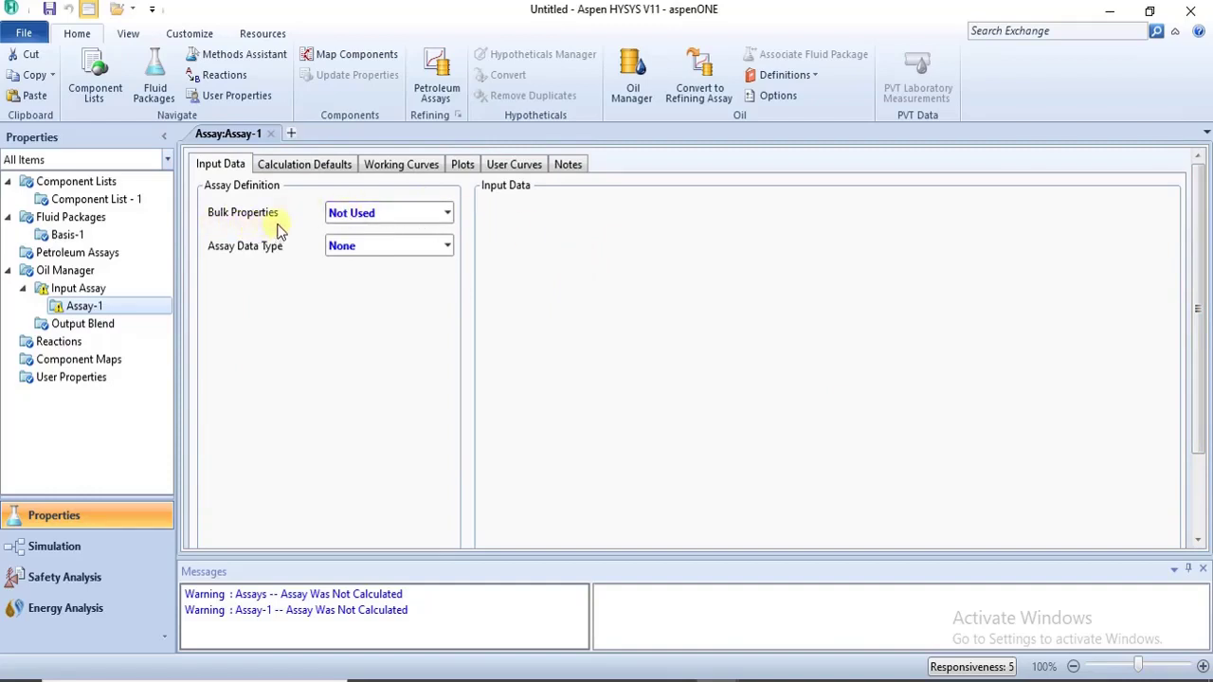
pyautogui.click(447, 212)
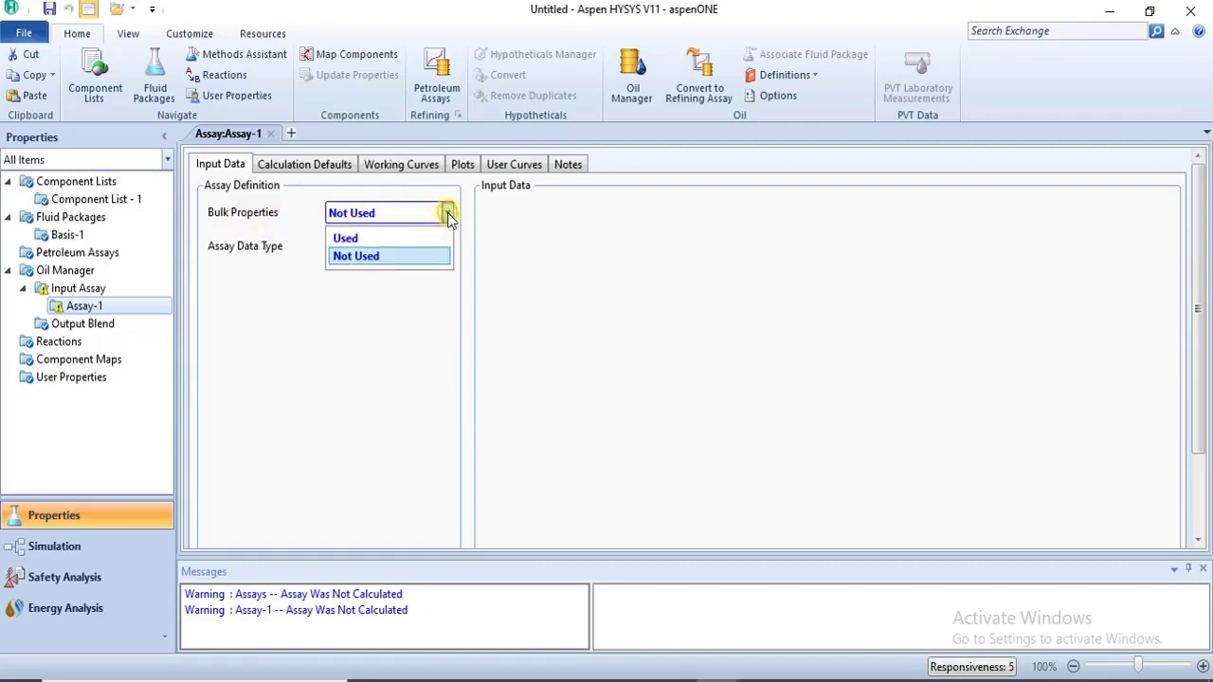
pyautogui.click(434, 240)
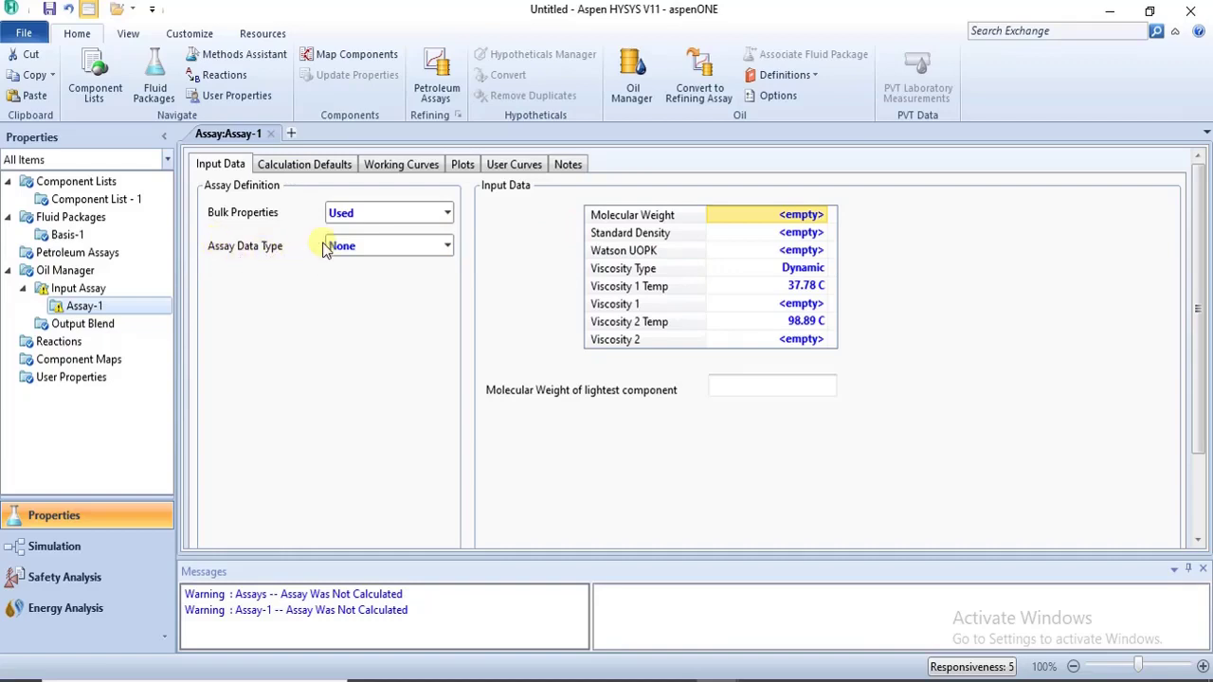
pyautogui.click(446, 246)
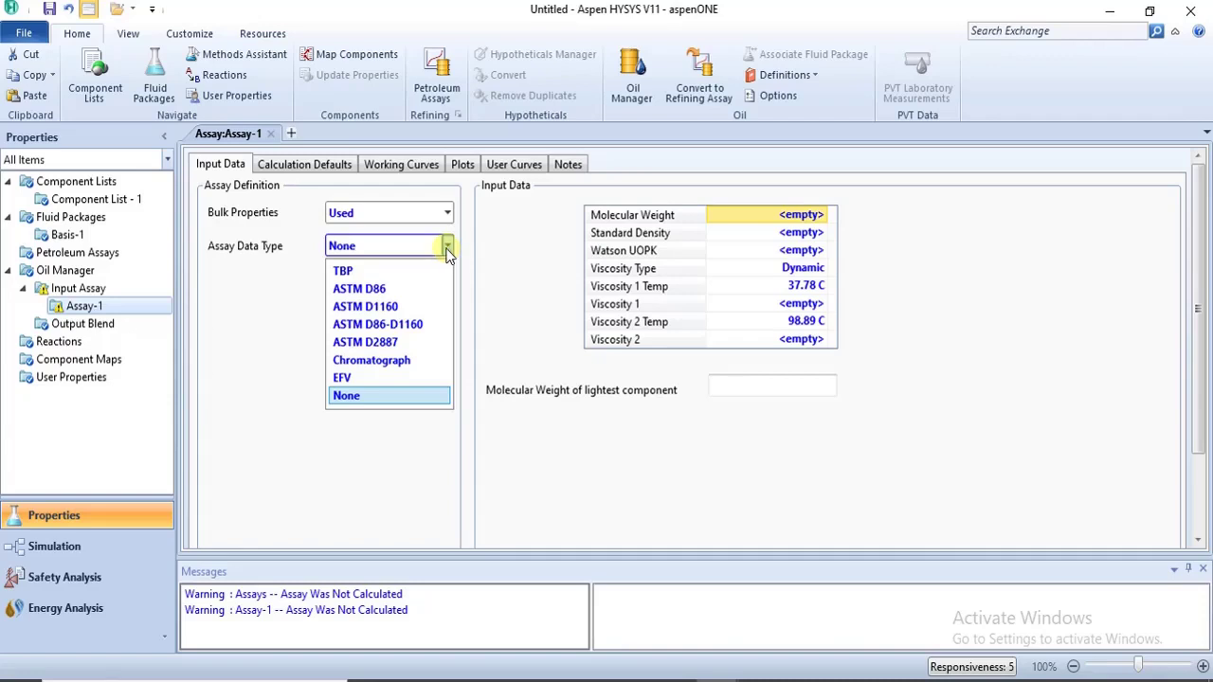
pyautogui.click(433, 272)
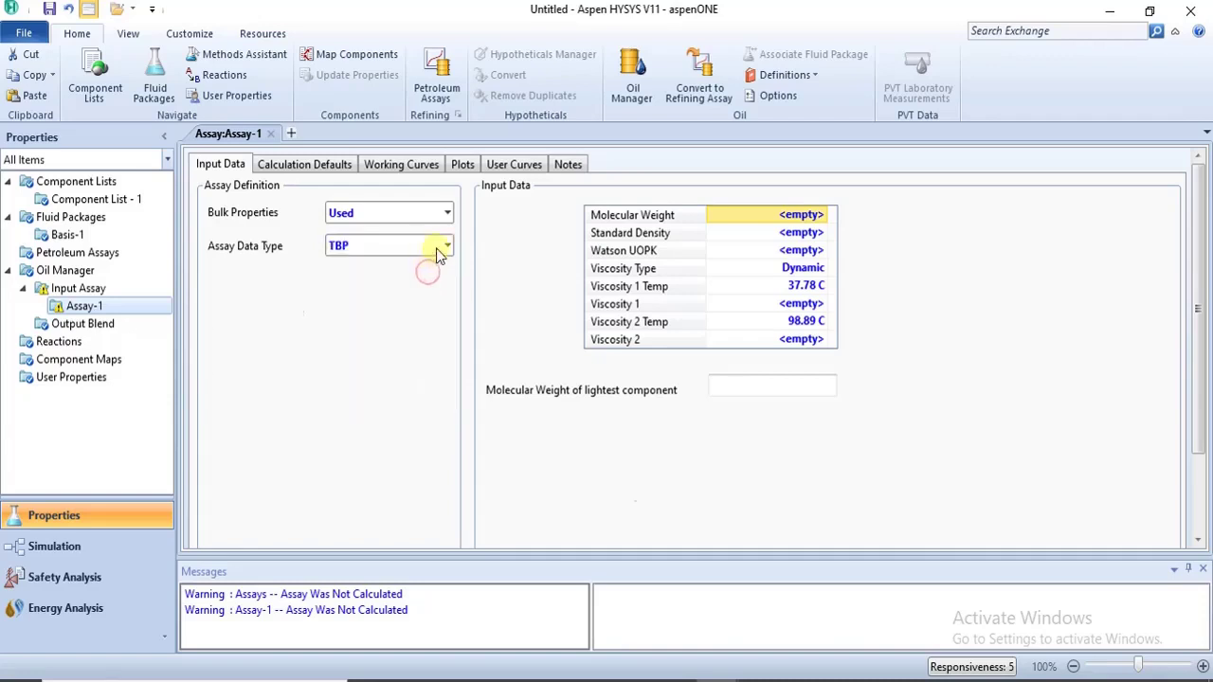
pyautogui.click(444, 245)
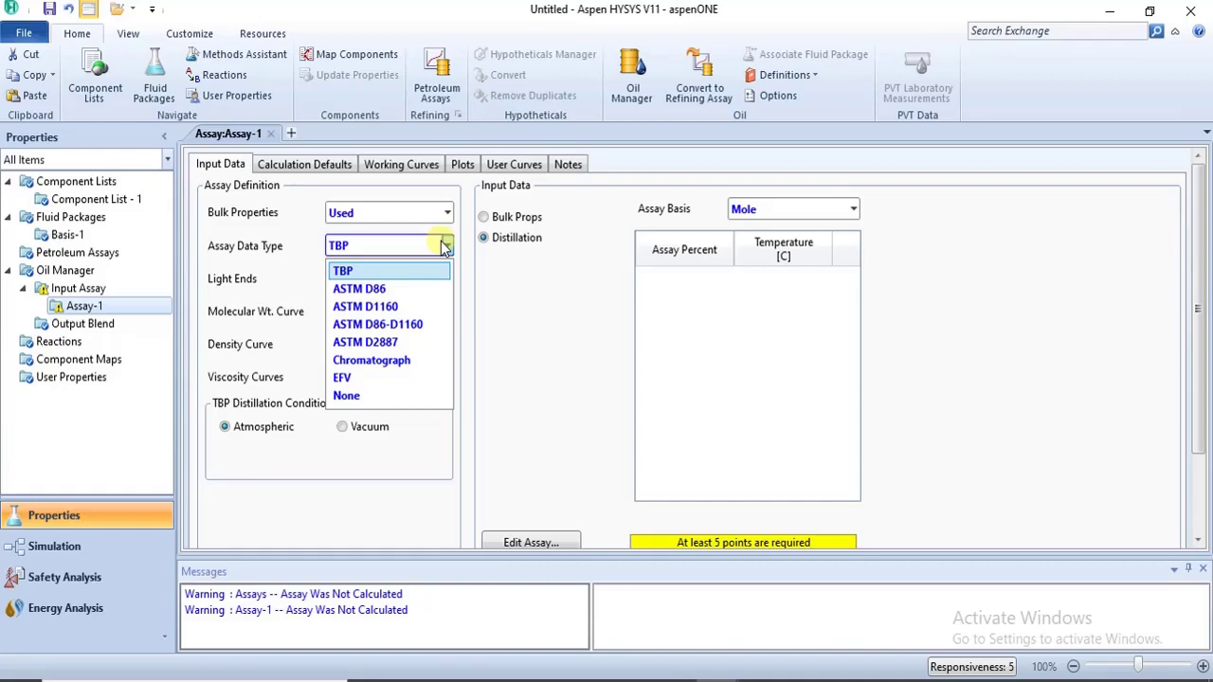
pyautogui.click(444, 246)
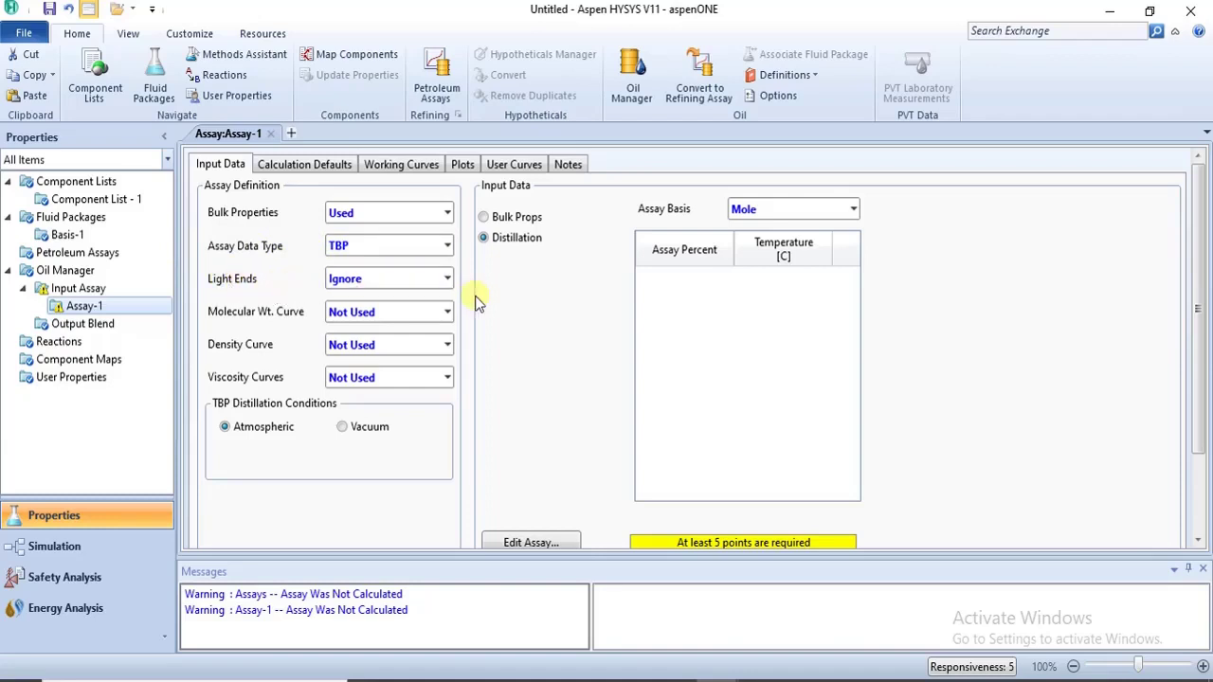
# Step: Set the assay's Light Ends option to Input Composition
pyautogui.click(446, 280)
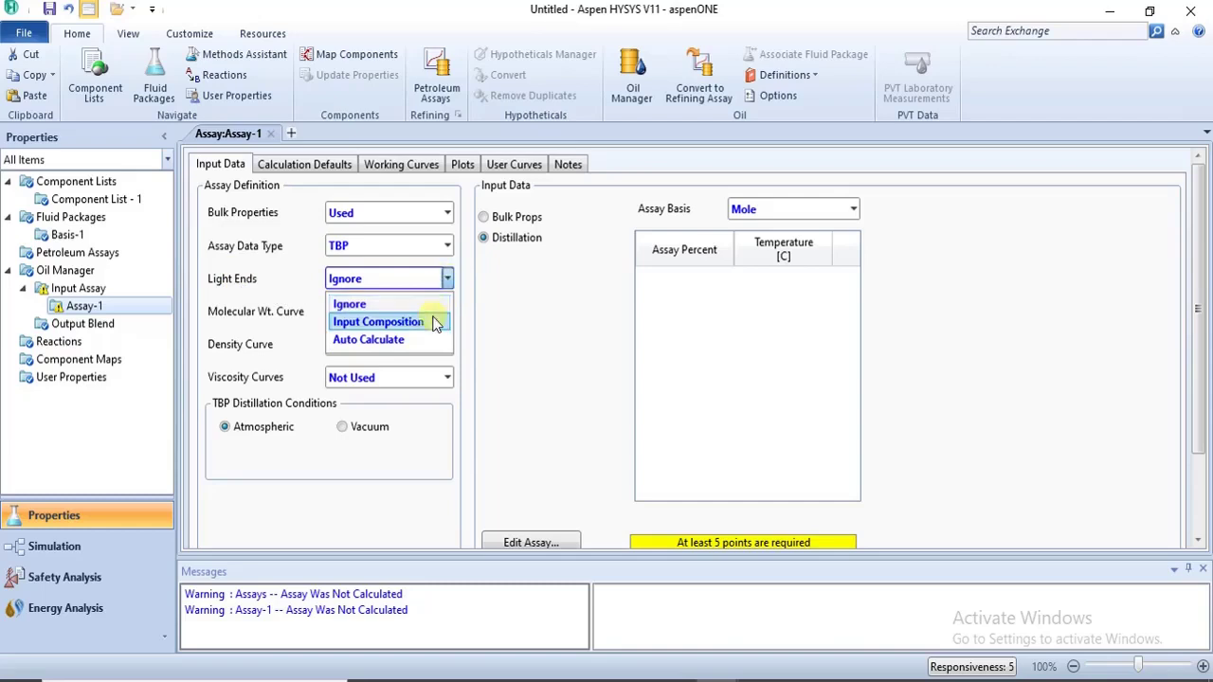
pyautogui.click(431, 321)
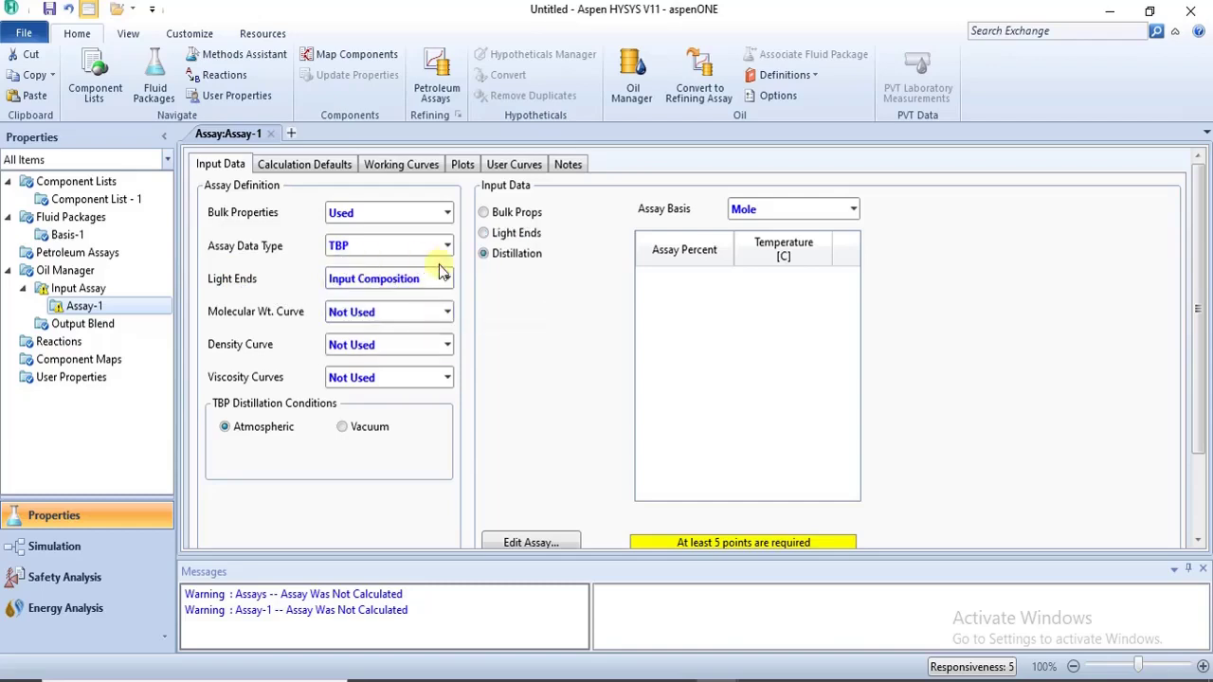
pyautogui.click(447, 280)
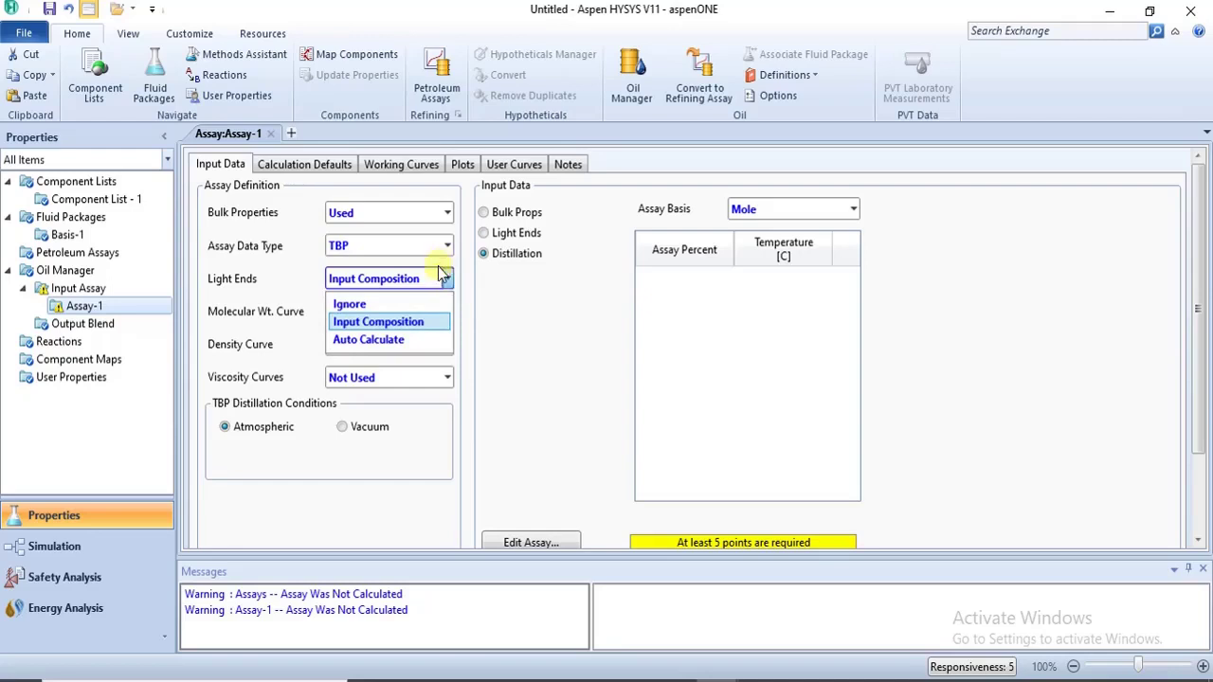
pyautogui.click(428, 322)
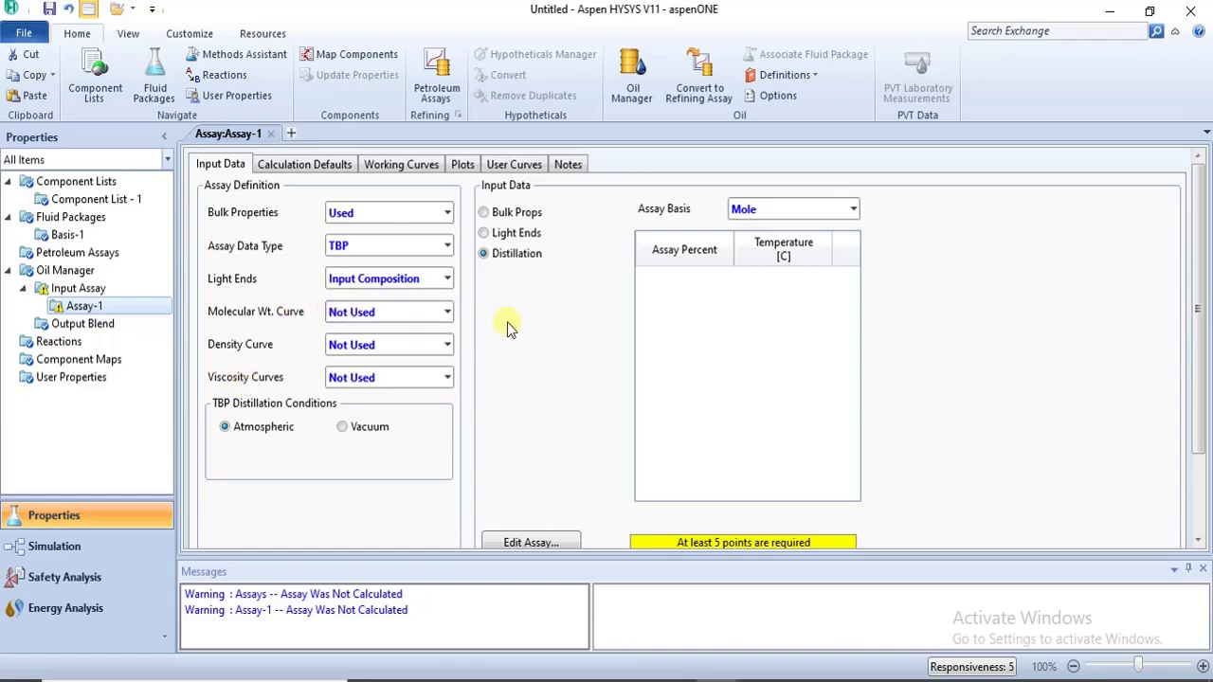
# Step: Review the Molecular Wt. Curve options and check the problem PDF for the assay data given
pyautogui.click(447, 312)
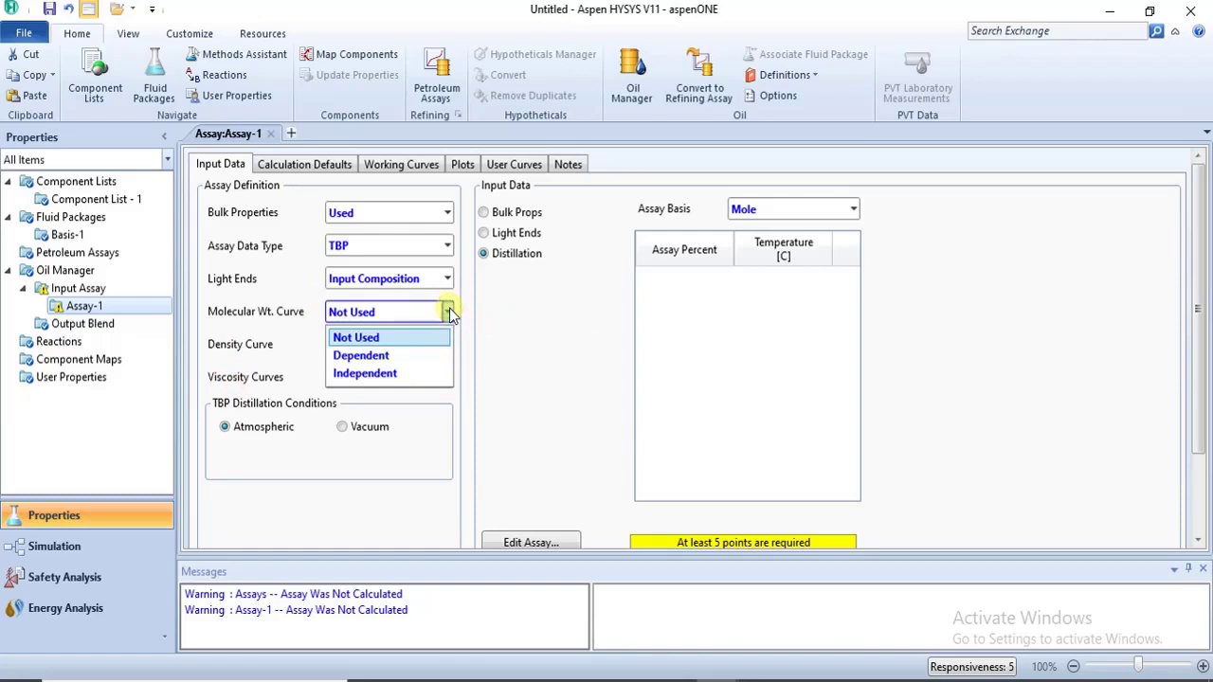
pyautogui.click(447, 312)
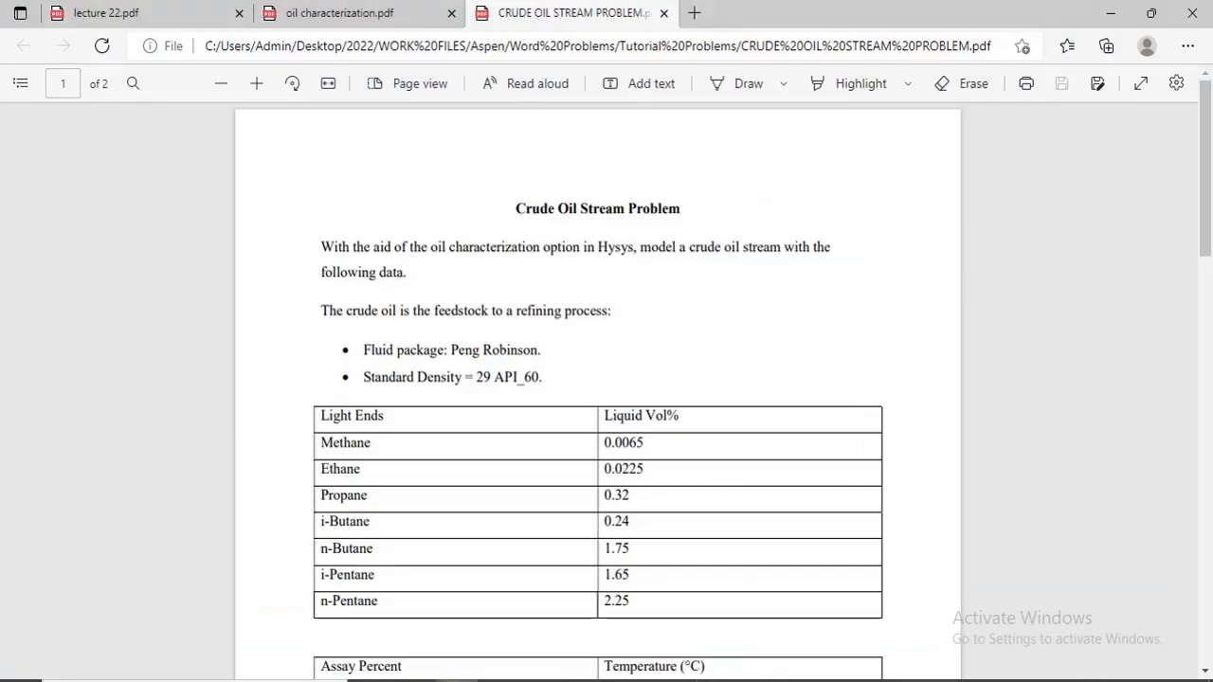
pyautogui.click(457, 681)
pyautogui.moveTo(676, 671)
pyautogui.click(622, 607)
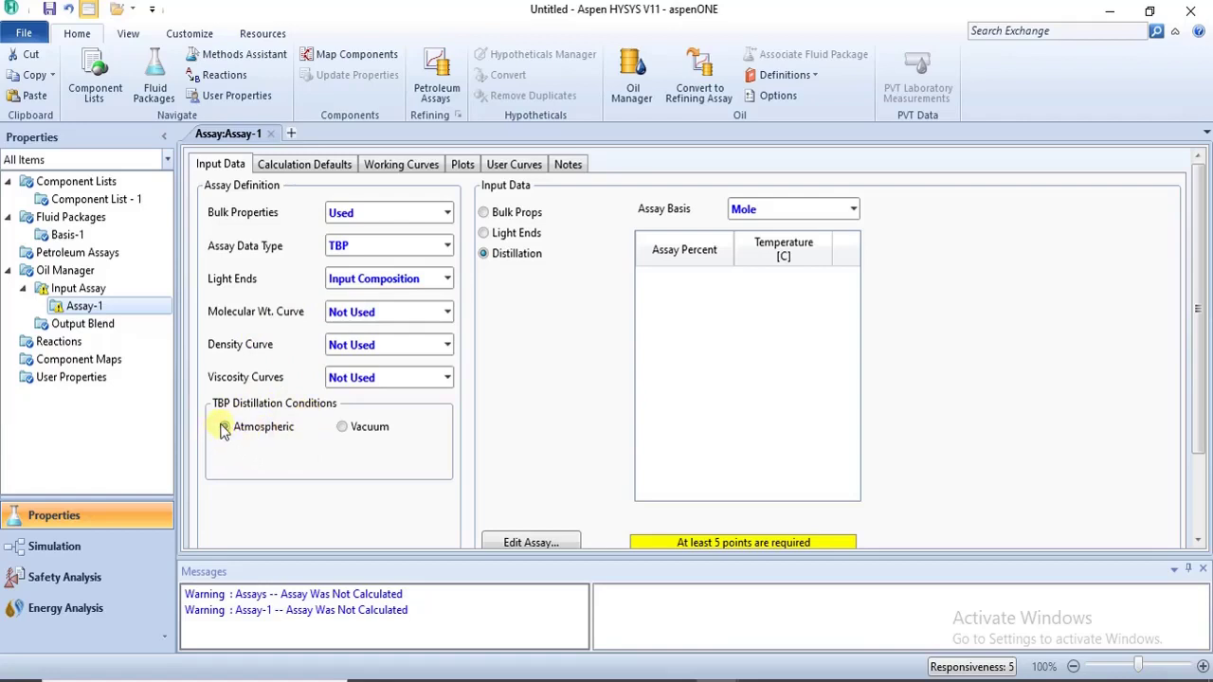
# Step: Try the Vacuum TBP distillation condition and switch back to Atmospheric
pyautogui.click(343, 428)
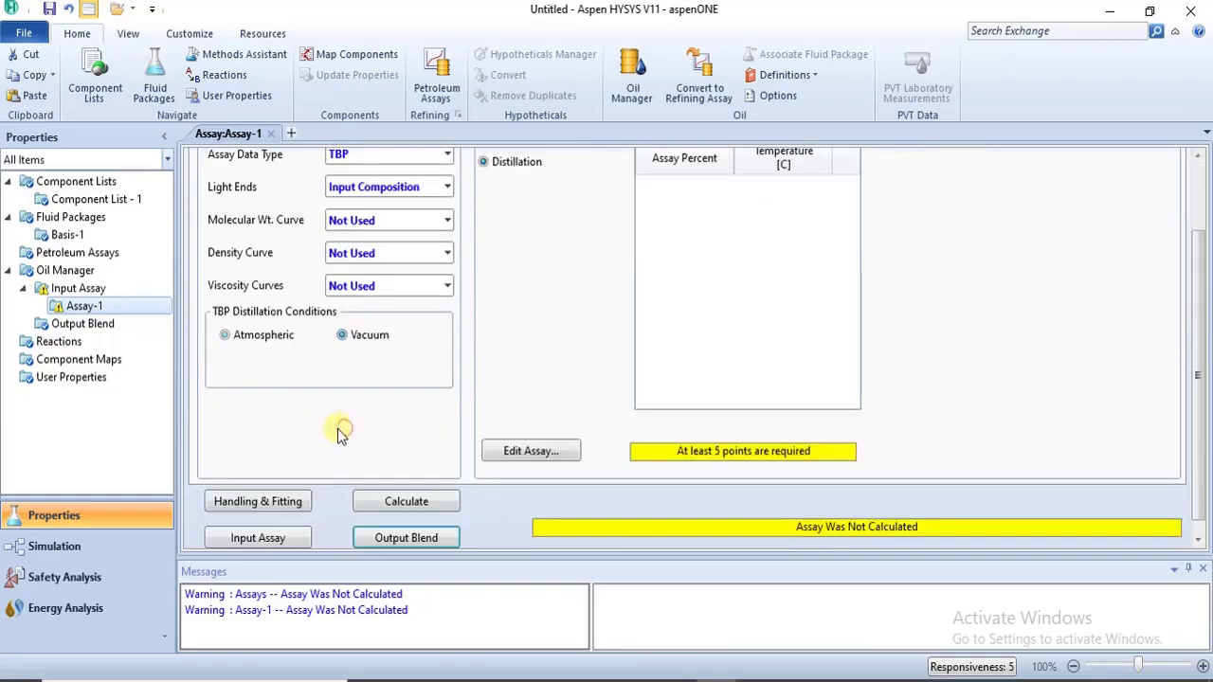
pyautogui.click(224, 337)
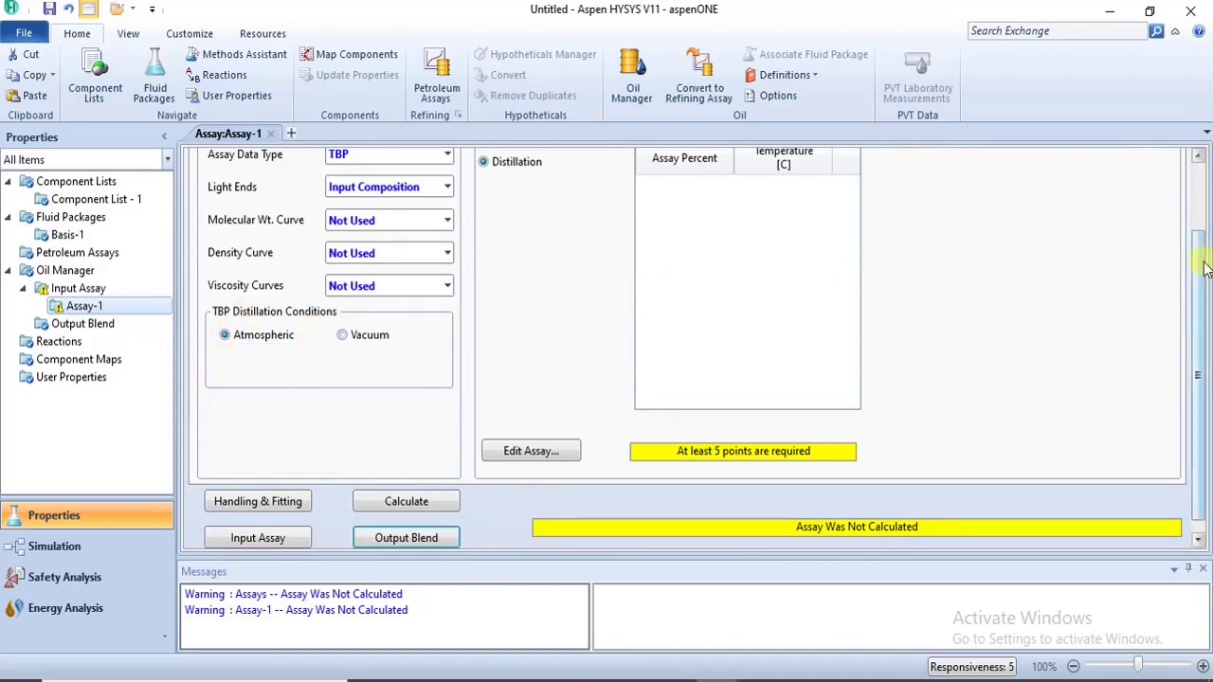
pyautogui.moveTo(1200, 262); pyautogui.dragTo(1199, 176)
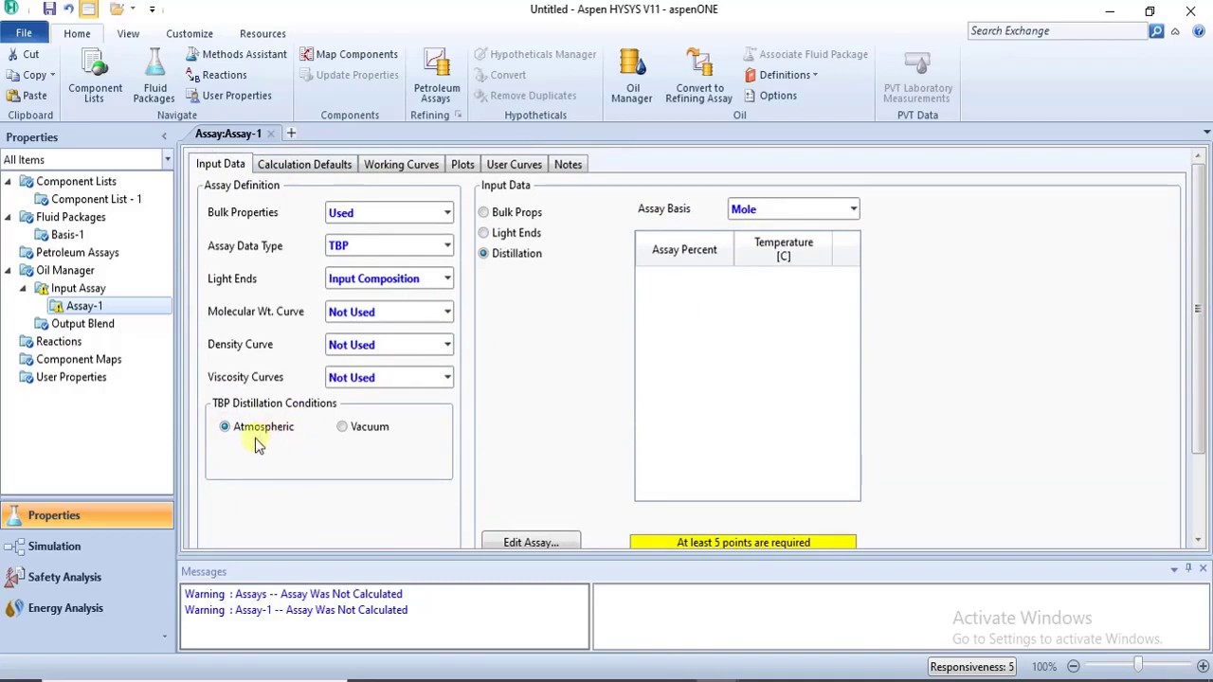
# Step: Show the assay's bulk properties data and look up the crude's standard density in the problem PDF
pyautogui.click(484, 216)
pyautogui.scroll(-1, 474, 211)
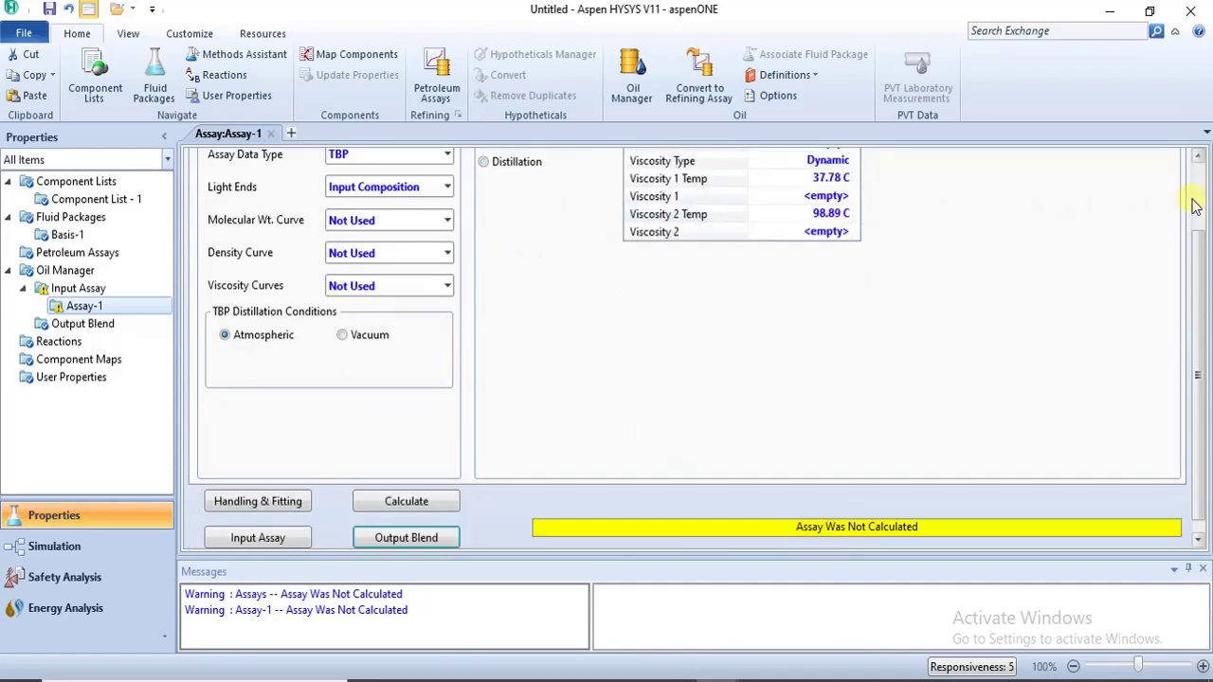
pyautogui.scroll(1, 1196, 206)
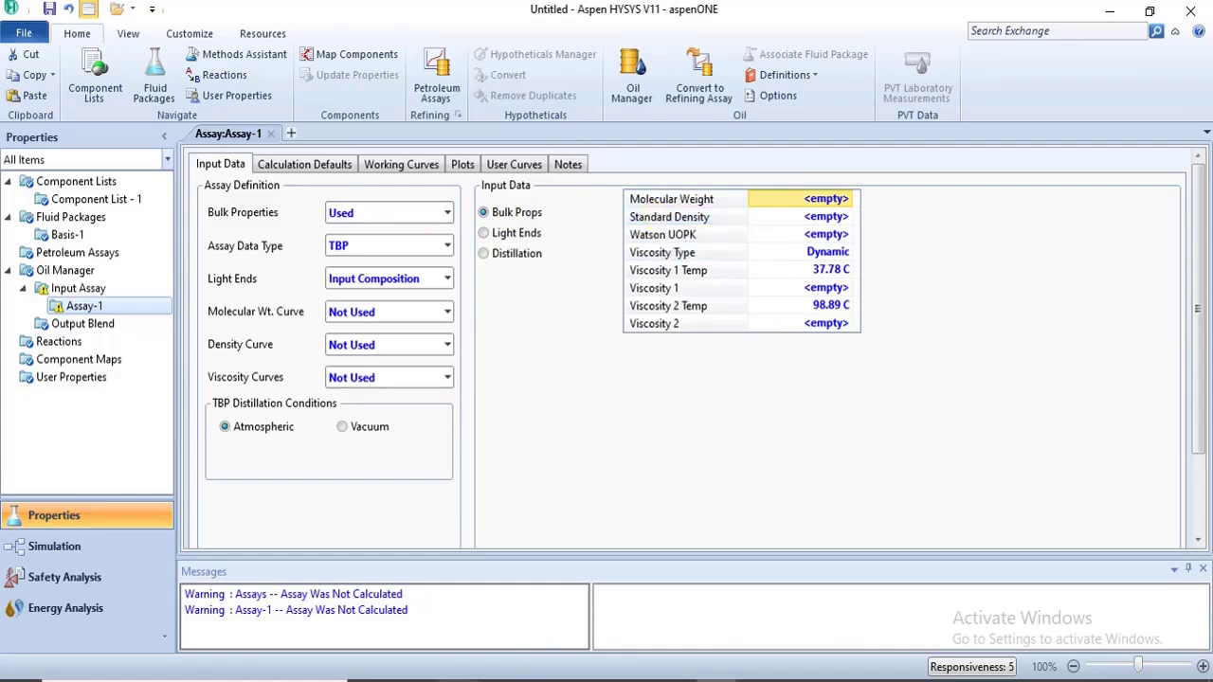
pyautogui.moveTo(453, 679)
pyautogui.click(446, 652)
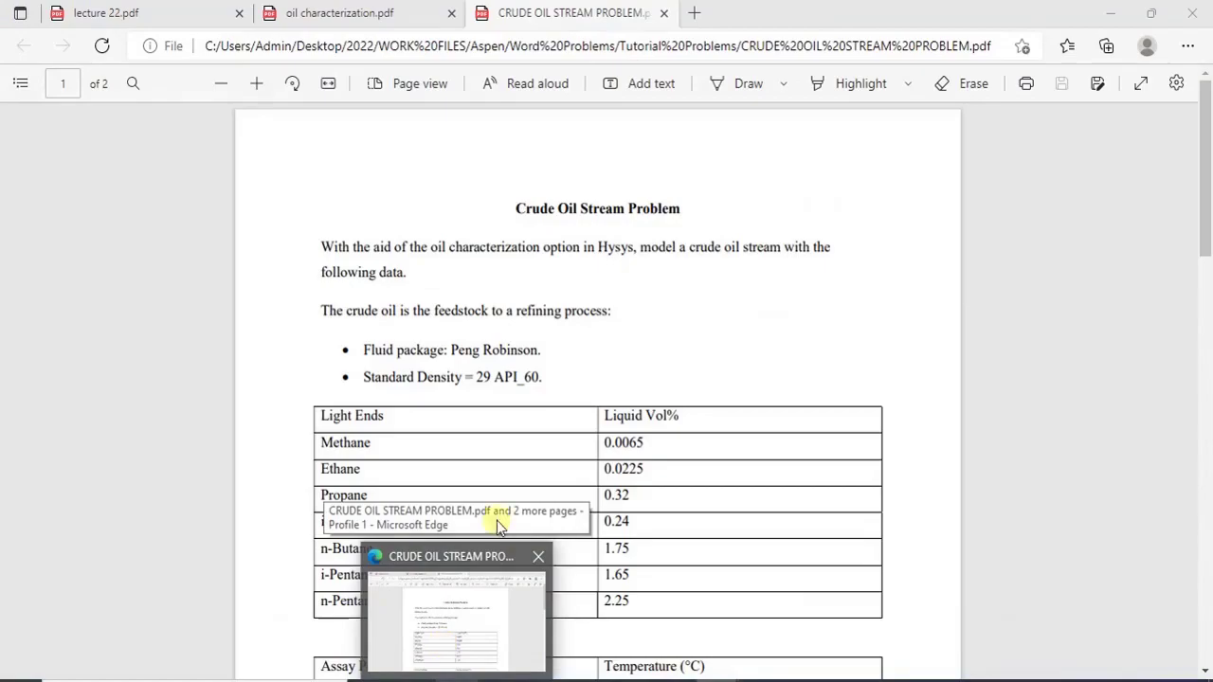
pyautogui.hotkey('alt', 'Tab')
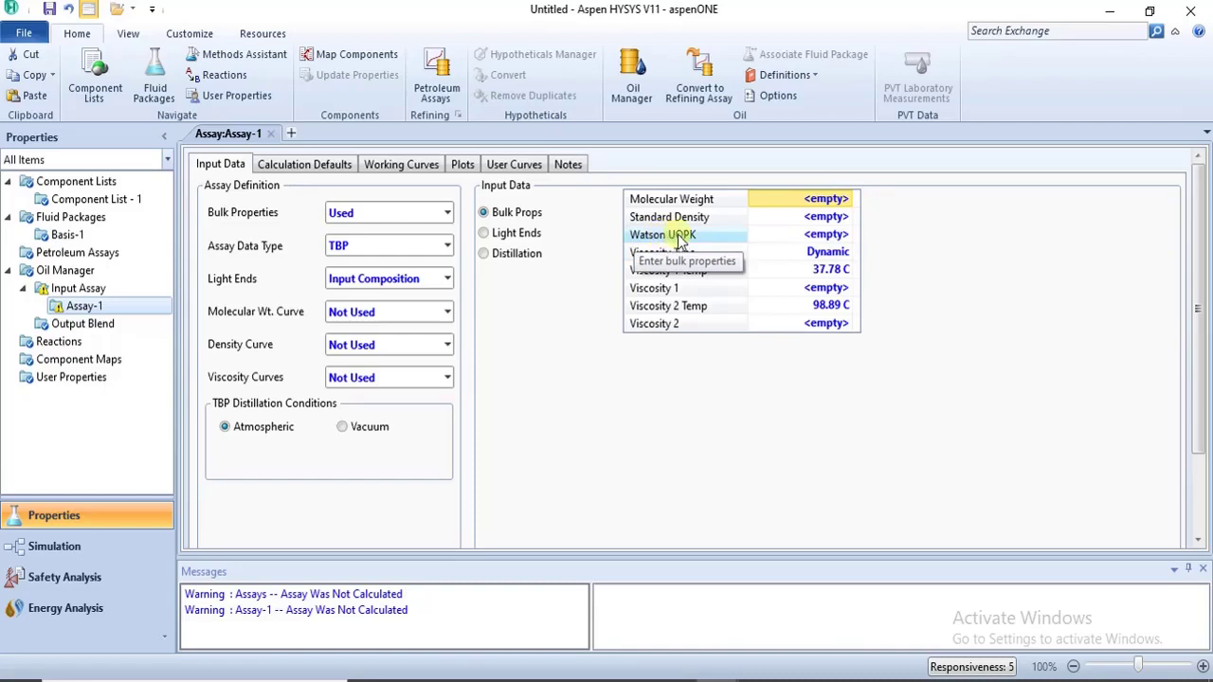
# Step: Set the assay's bulk Standard Density to 29 API_60
pyautogui.click(839, 220)
pyautogui.write('9')
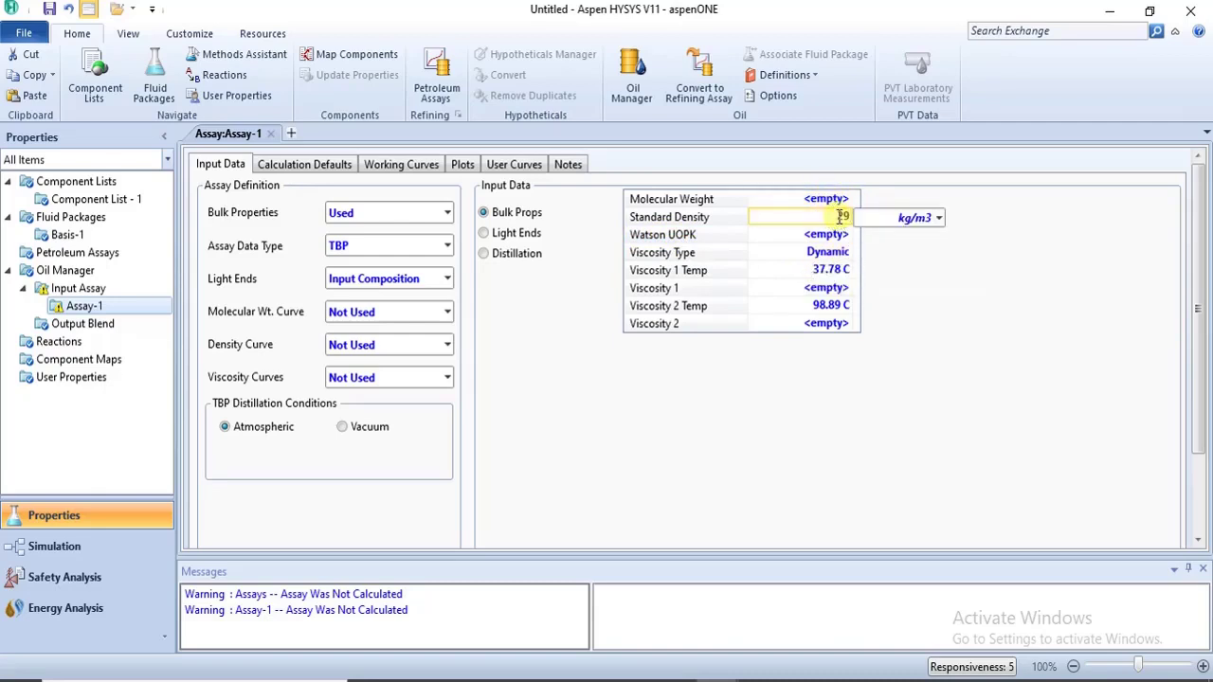
pyautogui.click(938, 217)
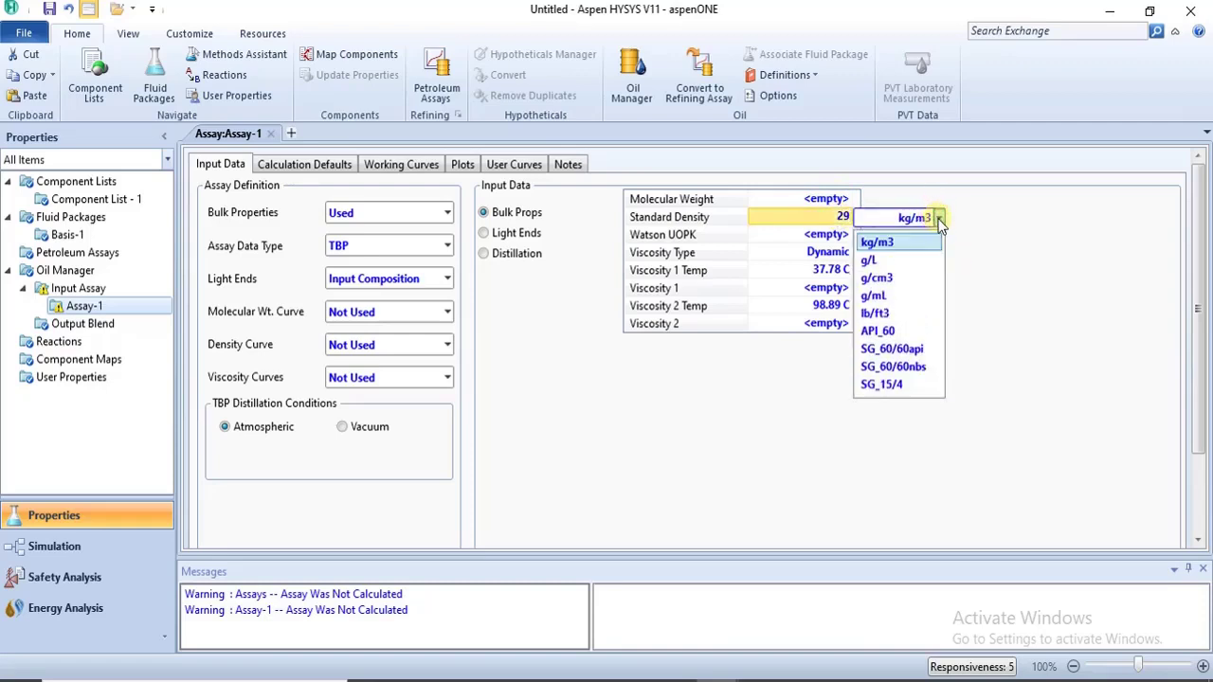
pyautogui.click(931, 332)
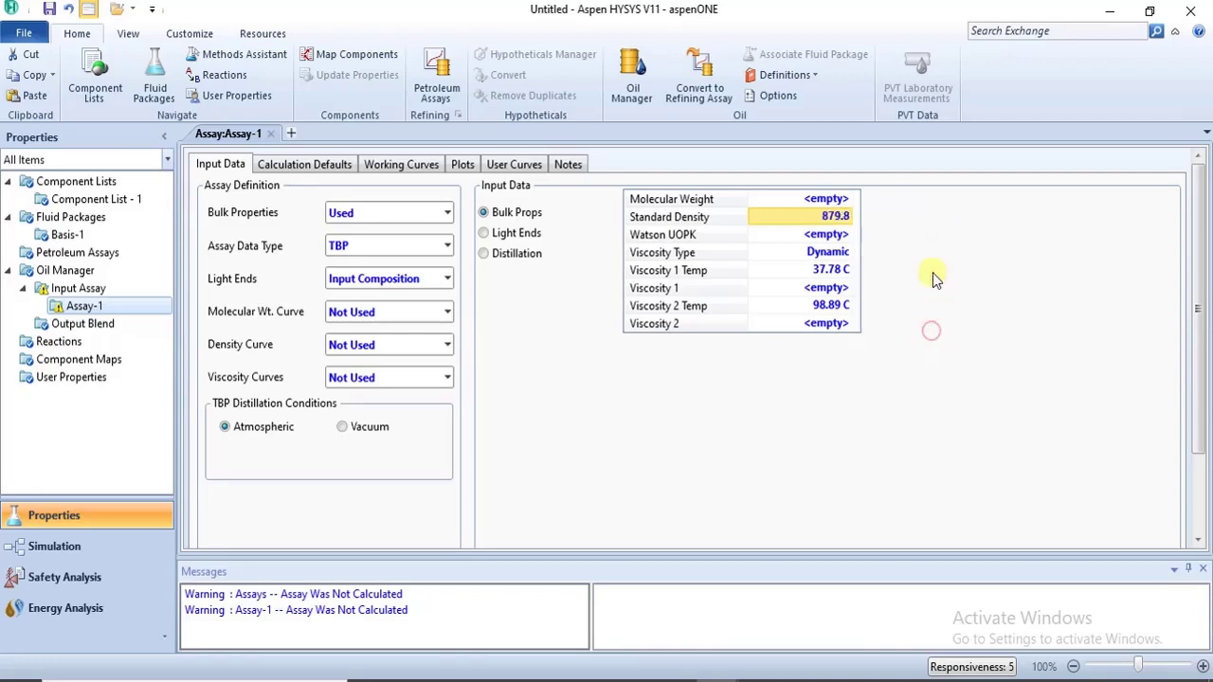
pyautogui.click(849, 218)
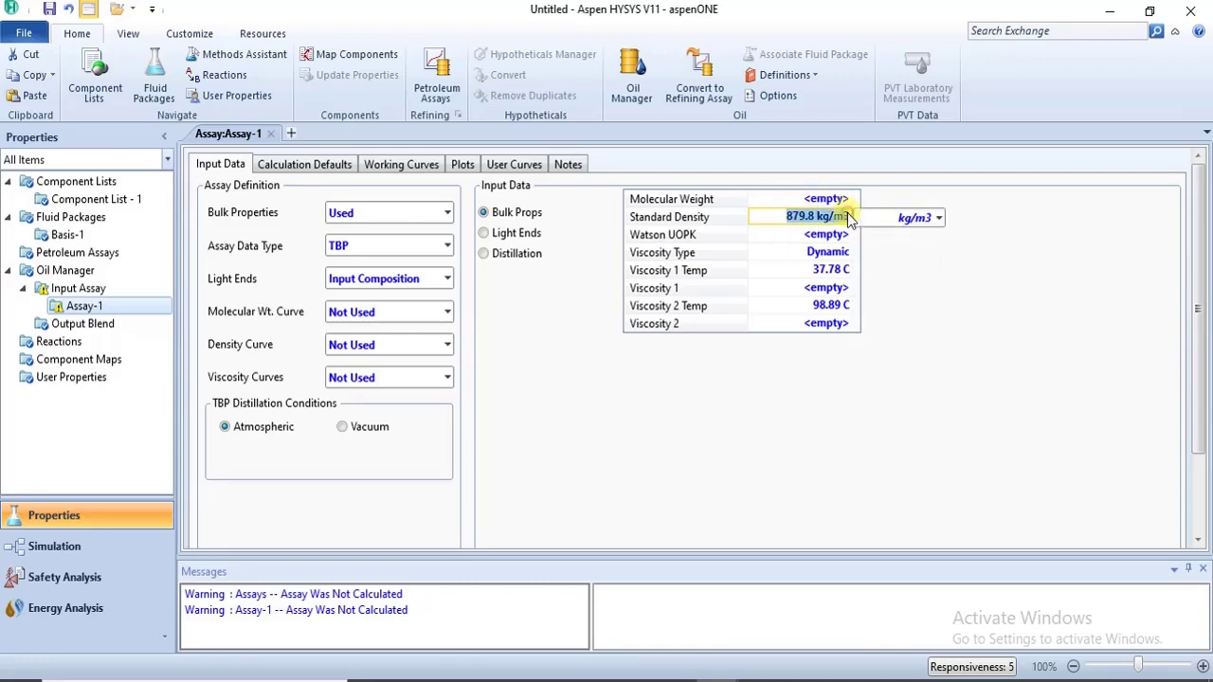
pyautogui.click(939, 218)
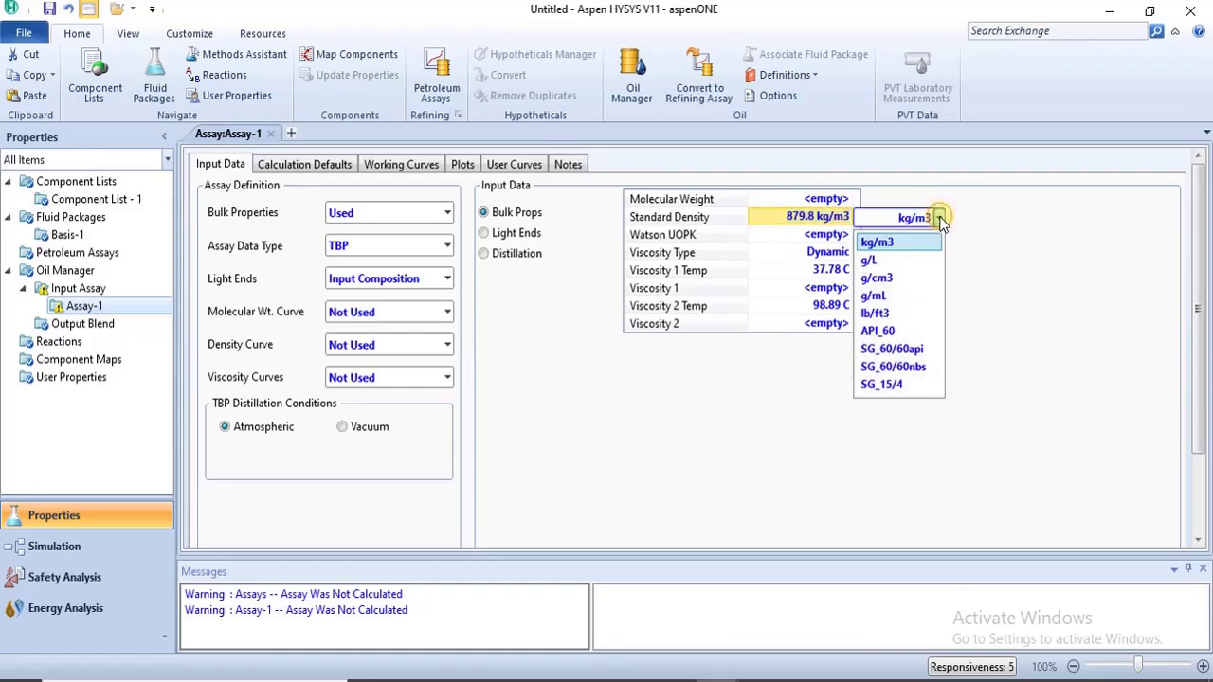
pyautogui.click(959, 217)
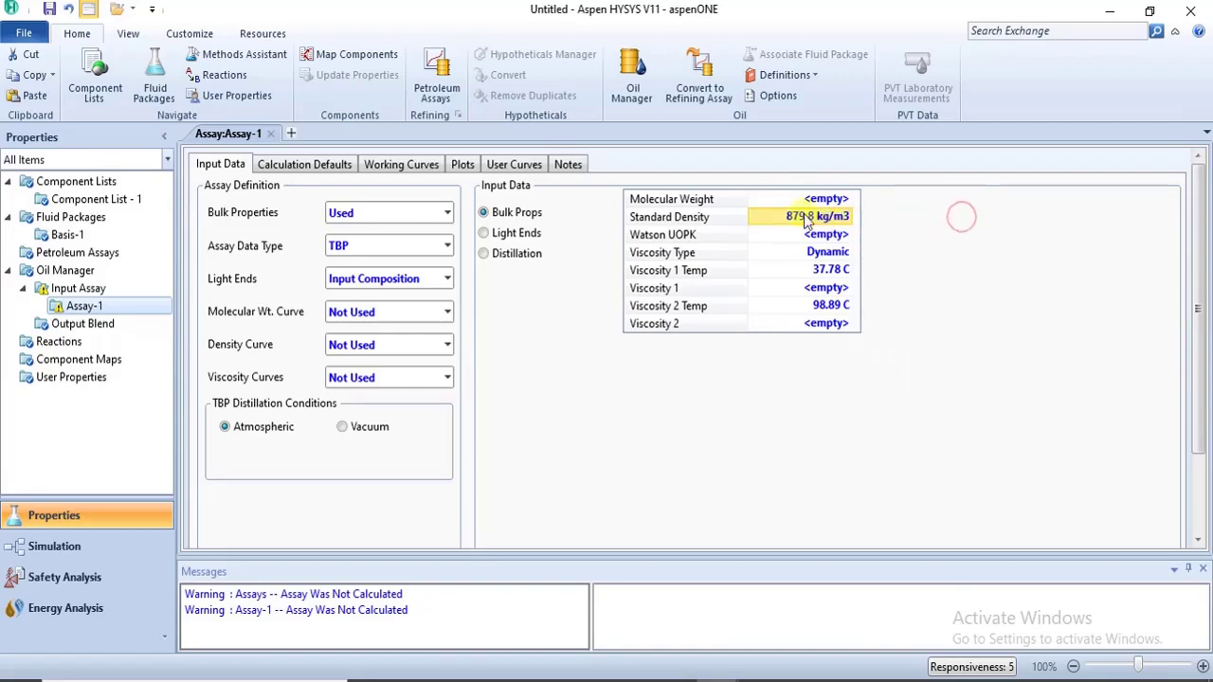
pyautogui.moveTo(812, 224)
# Step: Show the assay's light ends data and check the Light Ends Basis against the table in the problem PDF
pyautogui.click(484, 233)
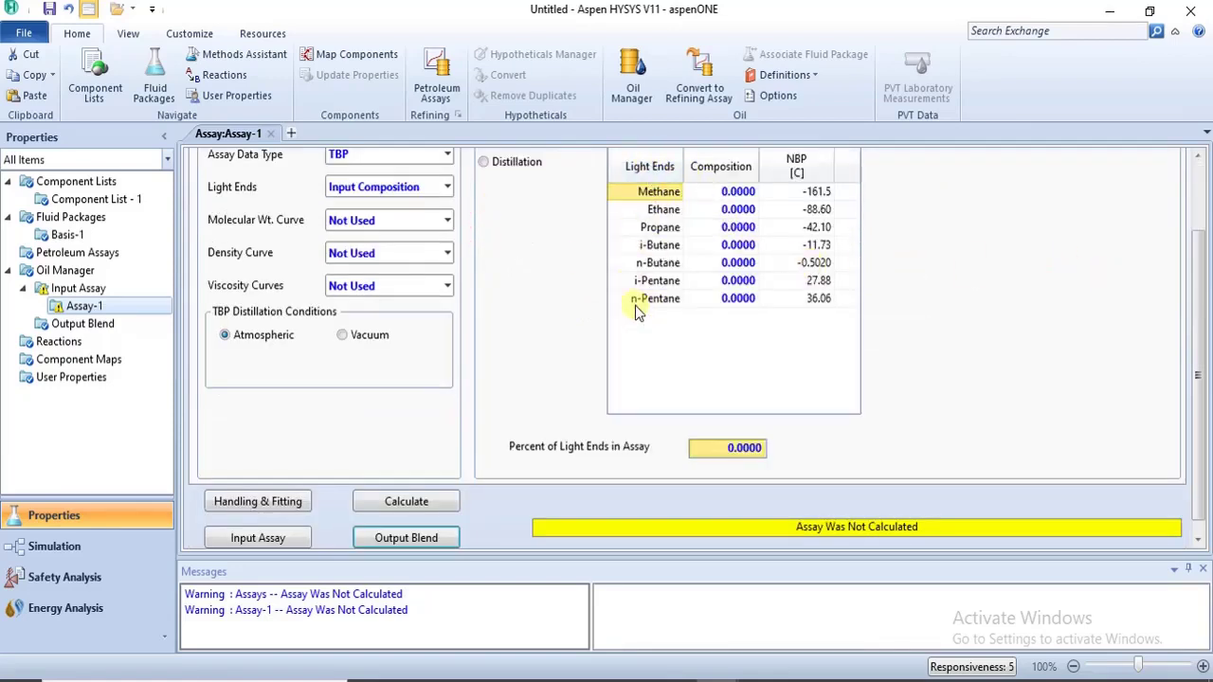
pyautogui.click(1192, 191)
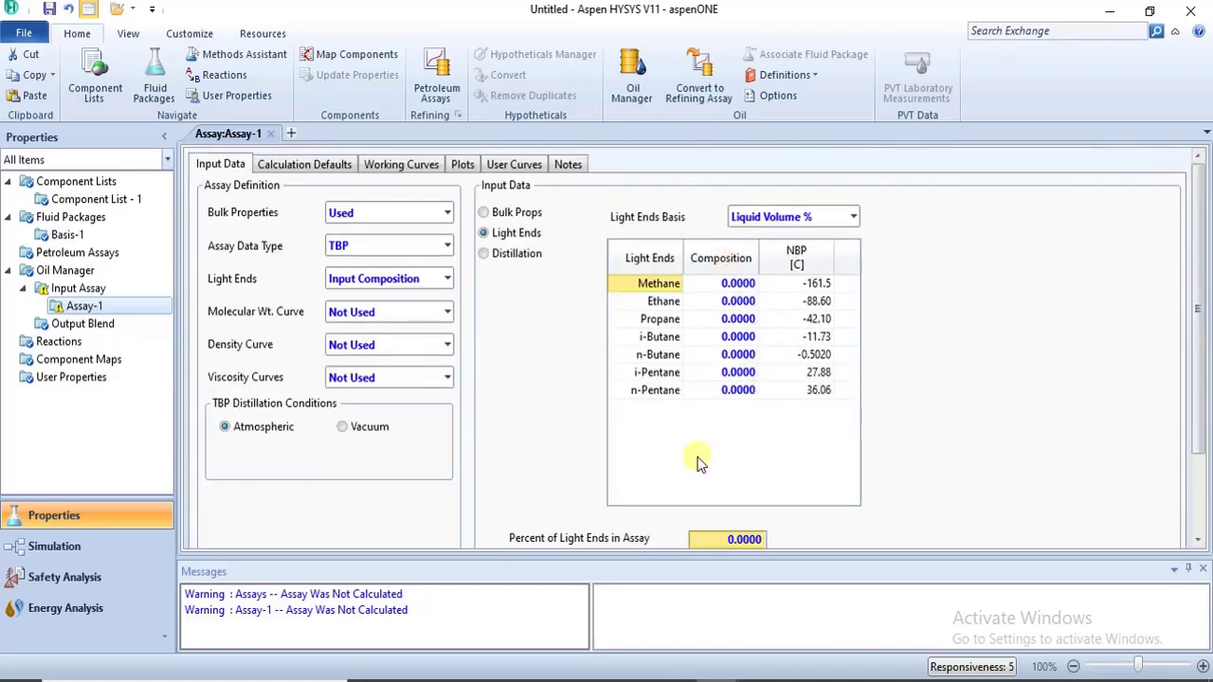
pyautogui.moveTo(457, 676)
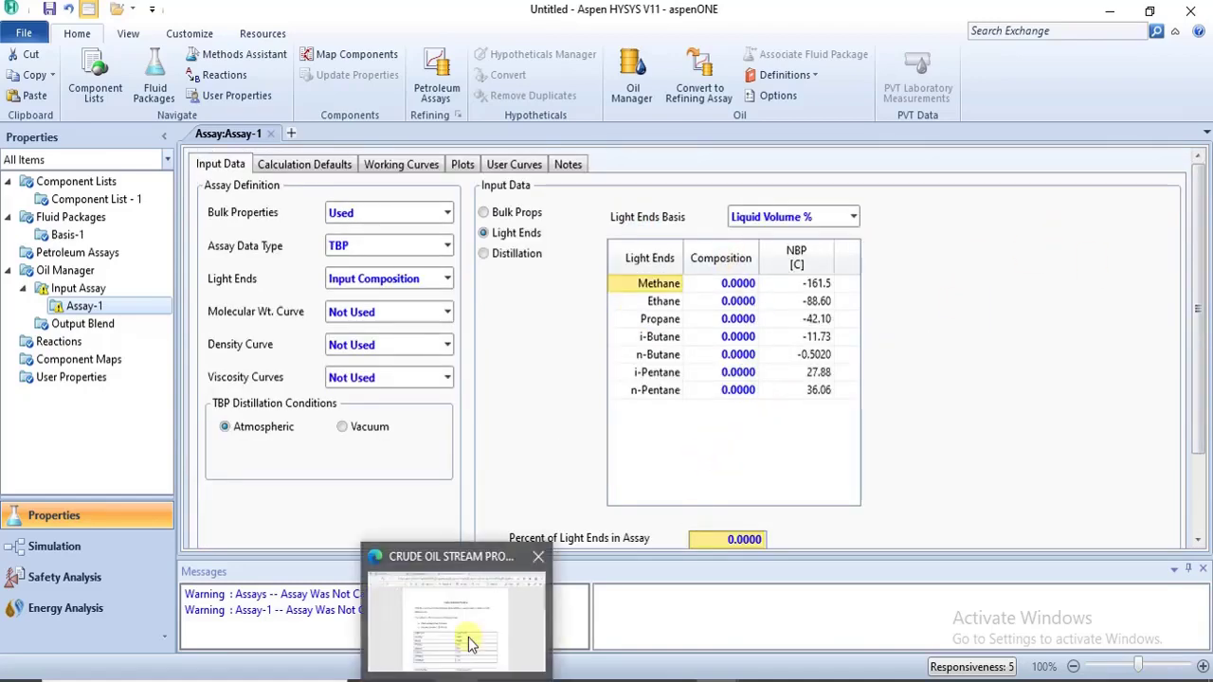
pyautogui.moveTo(460, 639)
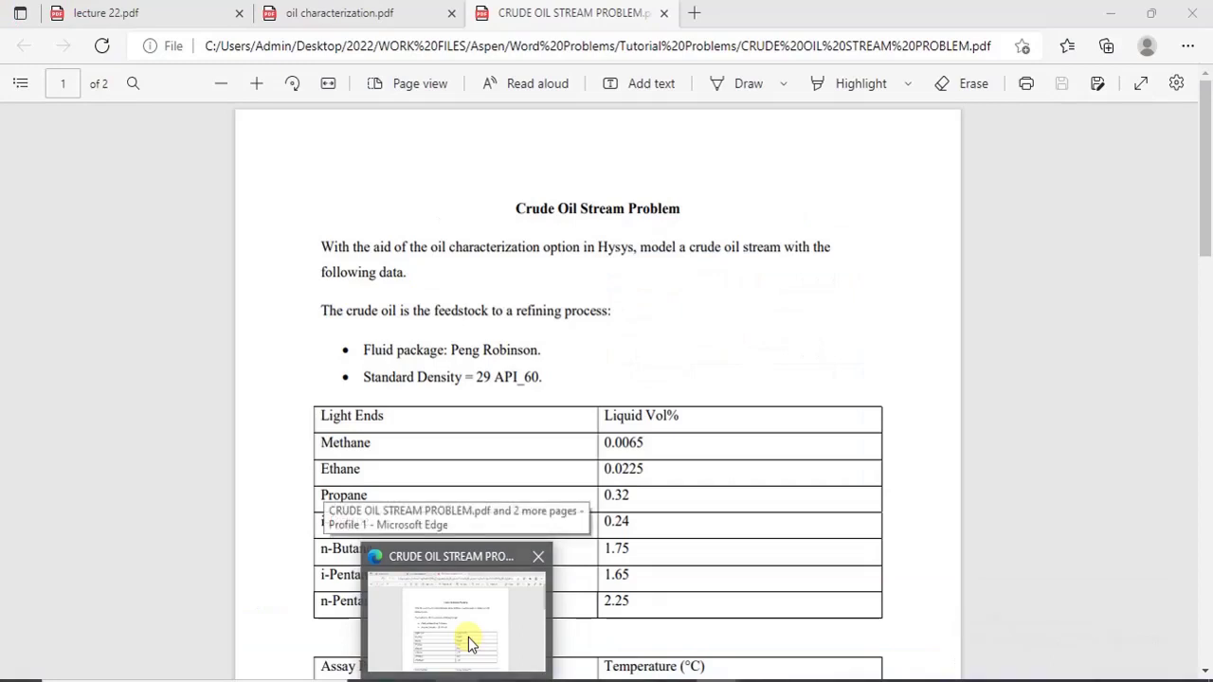
pyautogui.click(468, 641)
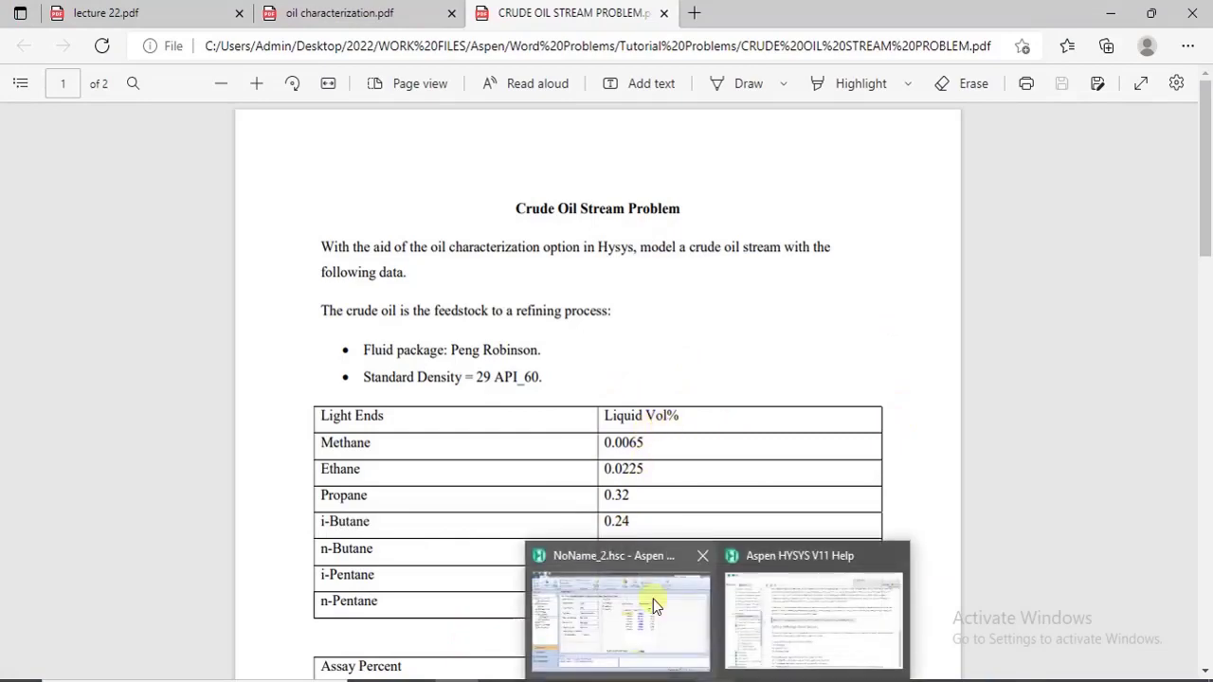
pyautogui.click(653, 599)
pyautogui.click(854, 217)
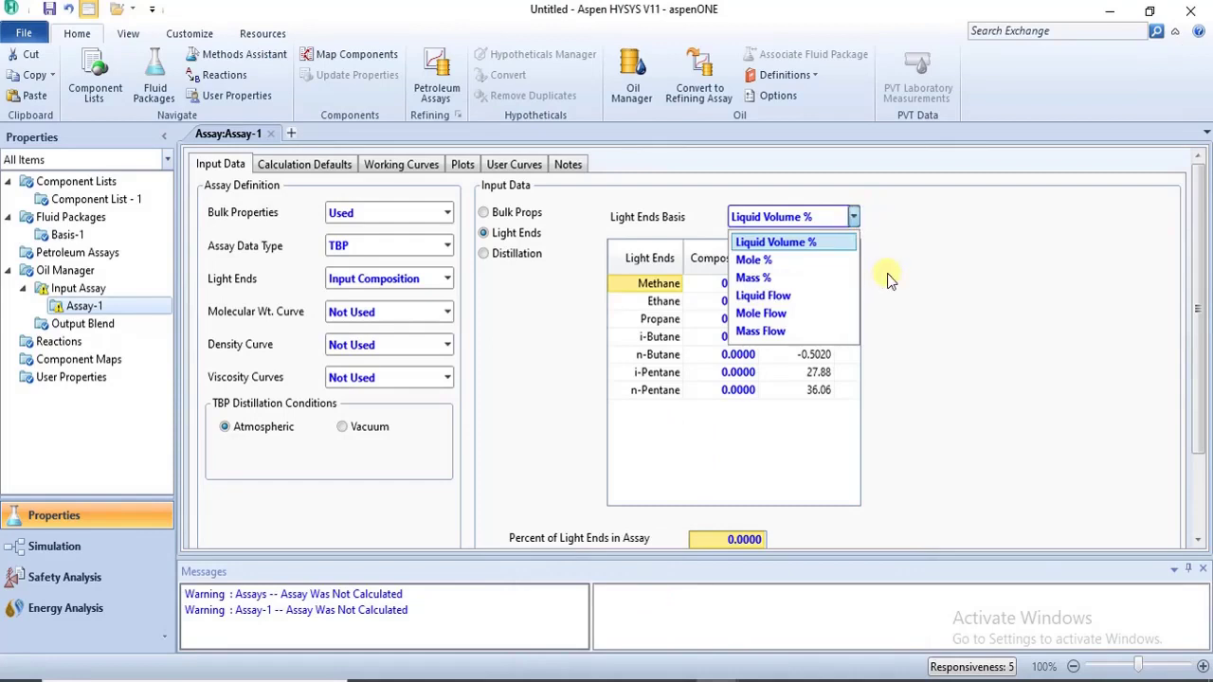
pyautogui.click(879, 273)
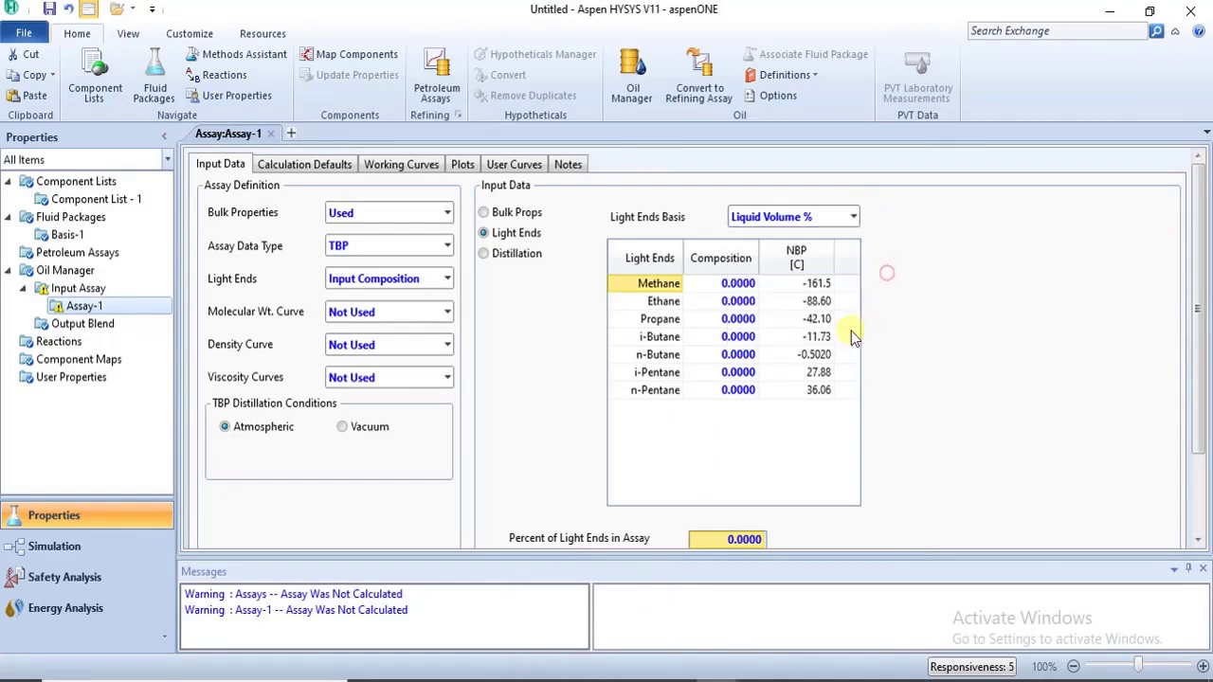
# Step: Check the light ends table in the problem PDF and set the methane composition to 0.0065
pyautogui.click(738, 286)
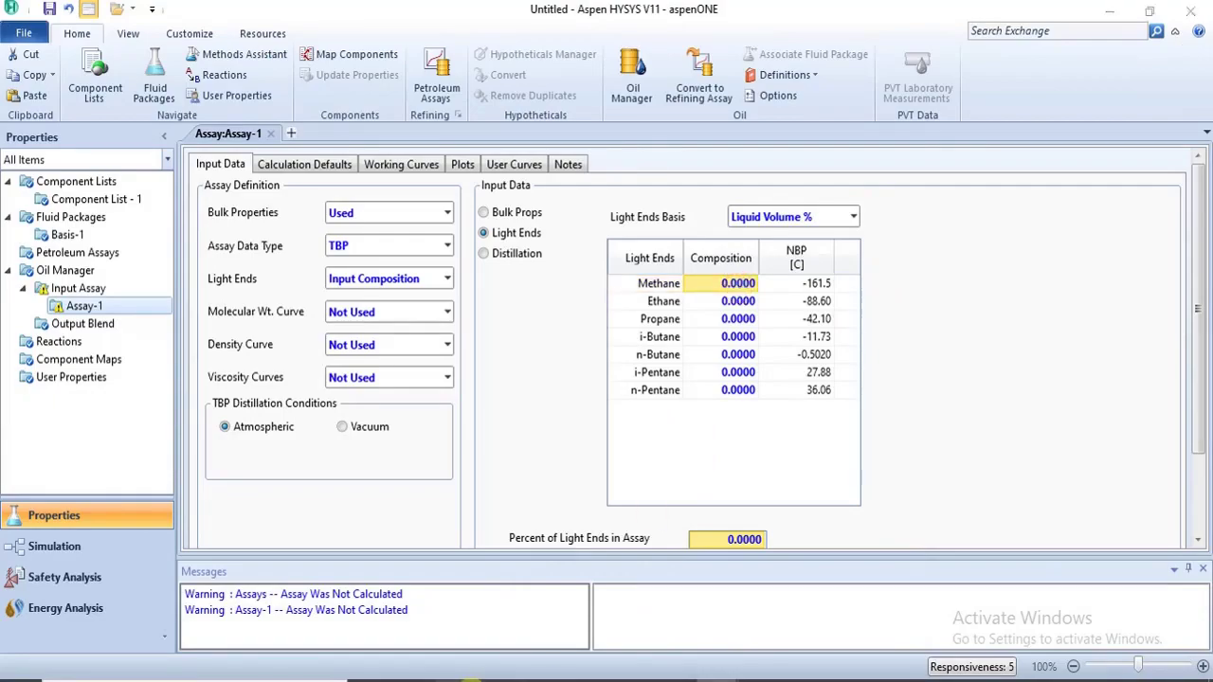
pyautogui.hotkey('alt', 'Tab')
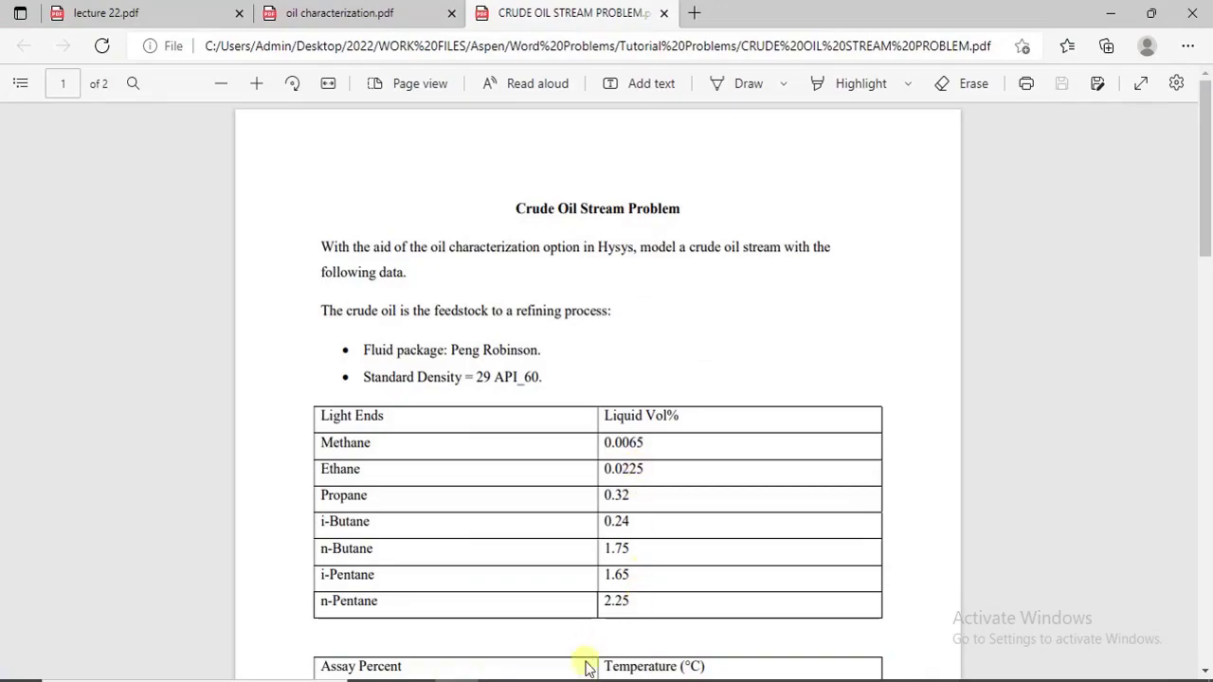
pyautogui.moveTo(710, 678)
pyautogui.click(645, 616)
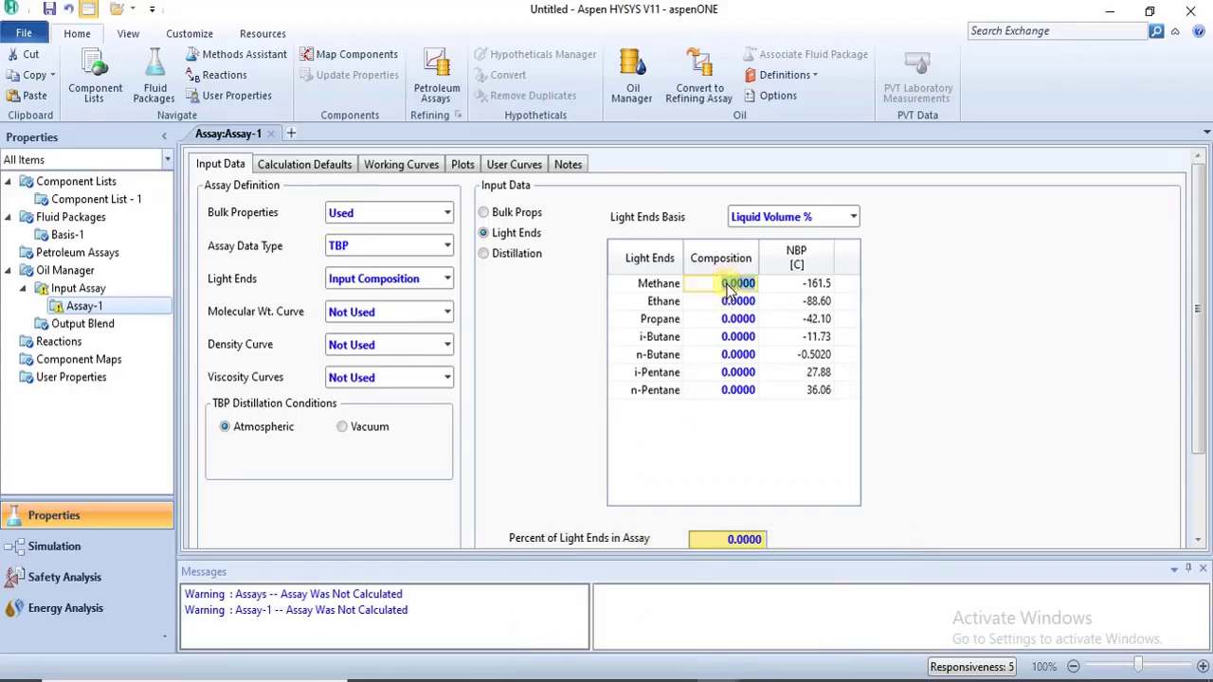
pyautogui.write('0.')
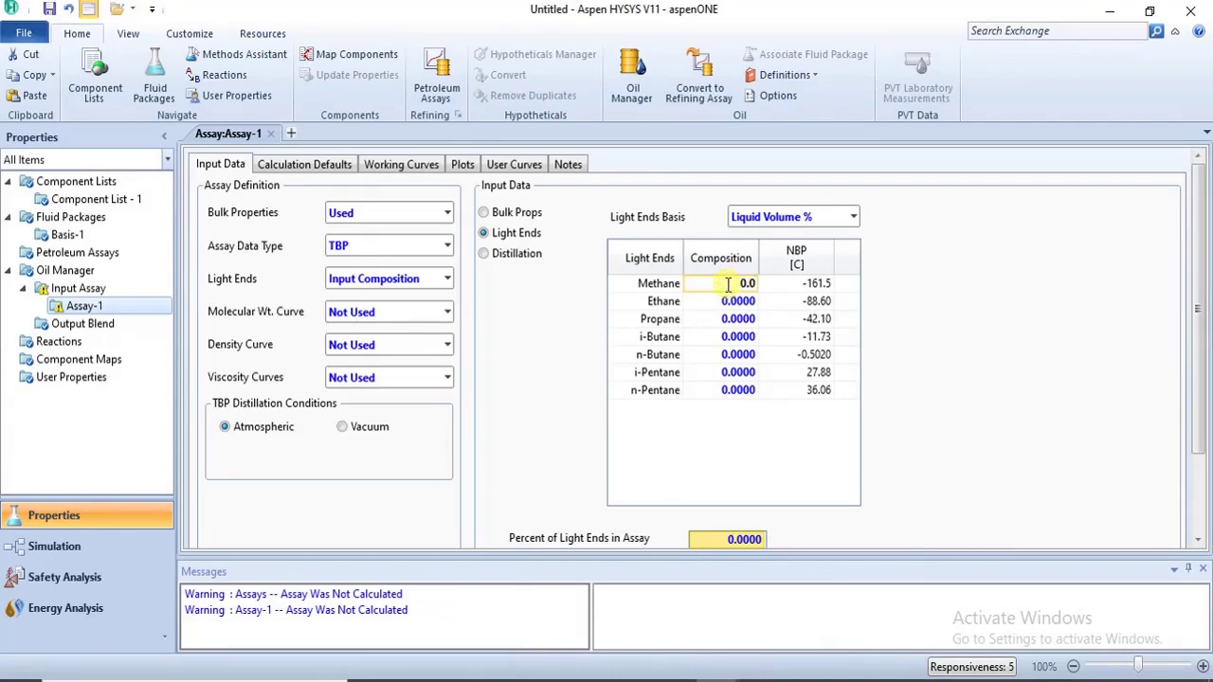
pyautogui.write('0065\\')
pyautogui.press('BackSpace')
pyautogui.press('Return')
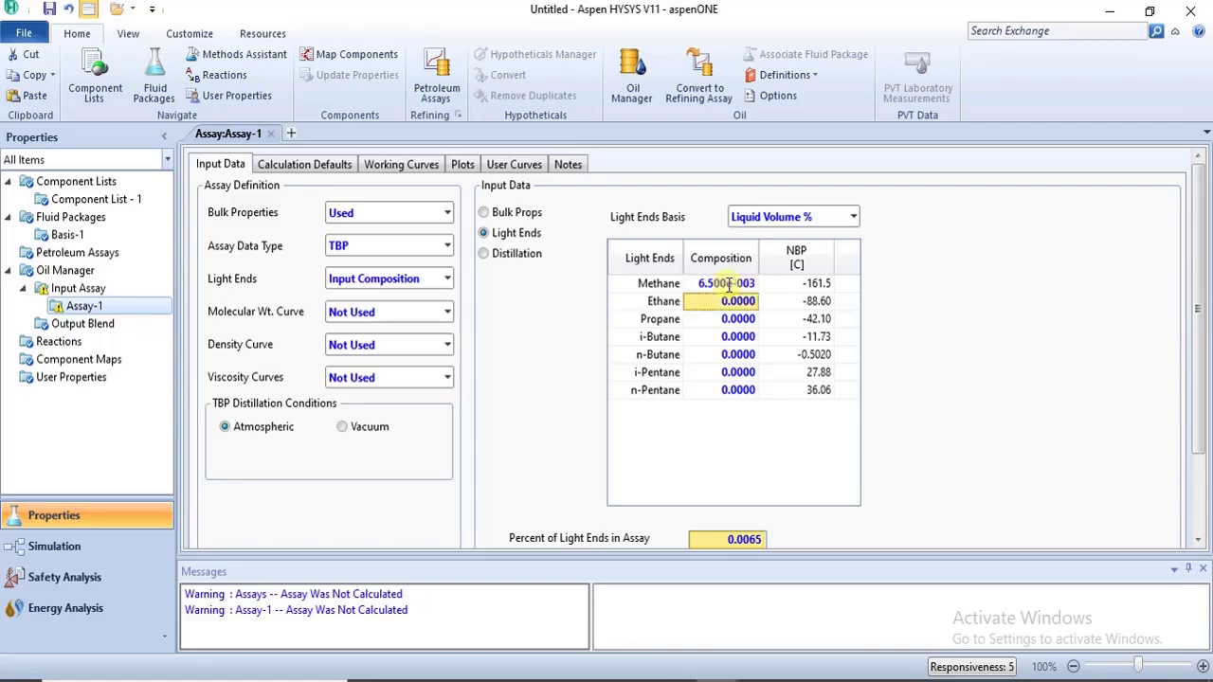
# Step: Set the remaining light ends: ethane 0.0225, propane 0.32, i-butane 0.24, n-butane 1.75, i-pentane 1.65 and n-pentane 2.25
pyautogui.write('2.250e-002 0.3200 0.2400 1.750 1.650 2.250')
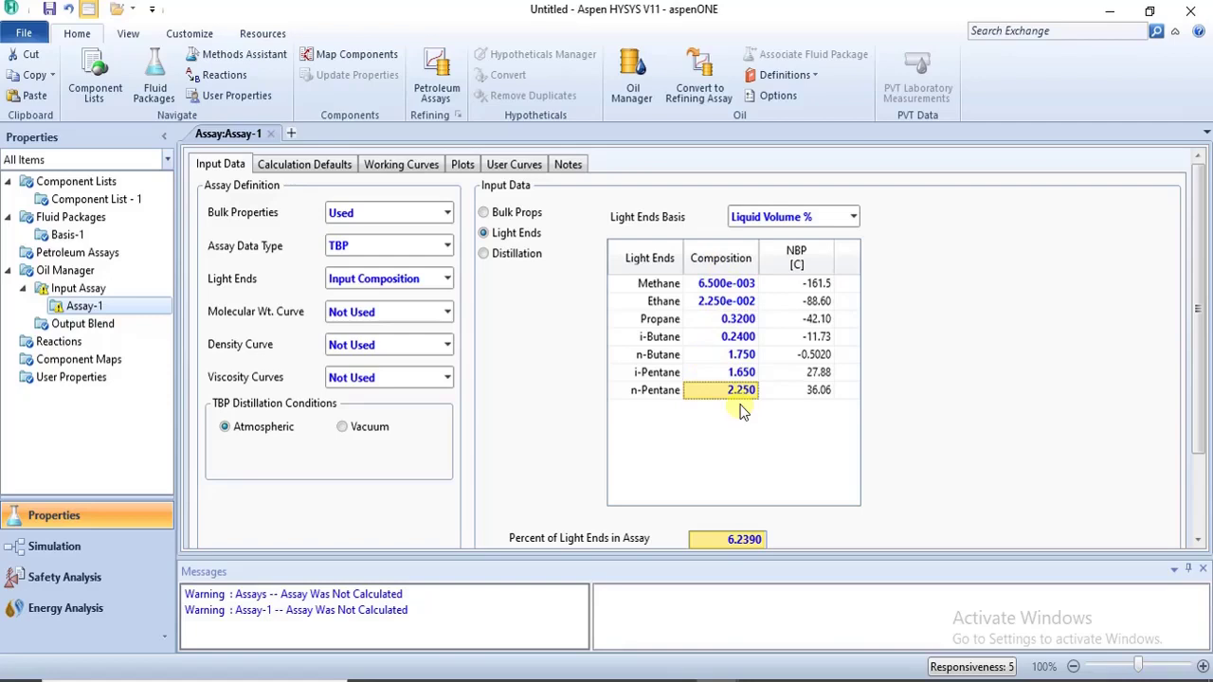
pyautogui.click(1193, 505)
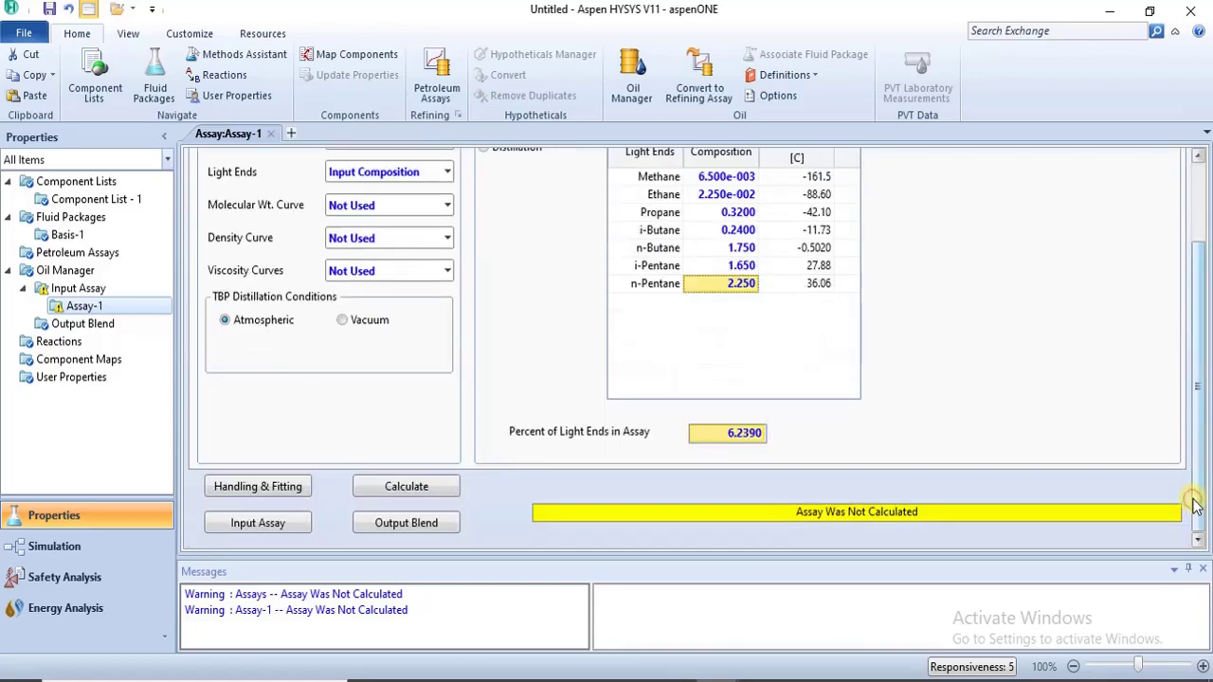
pyautogui.moveTo(1198, 427); pyautogui.dragTo(1194, 345)
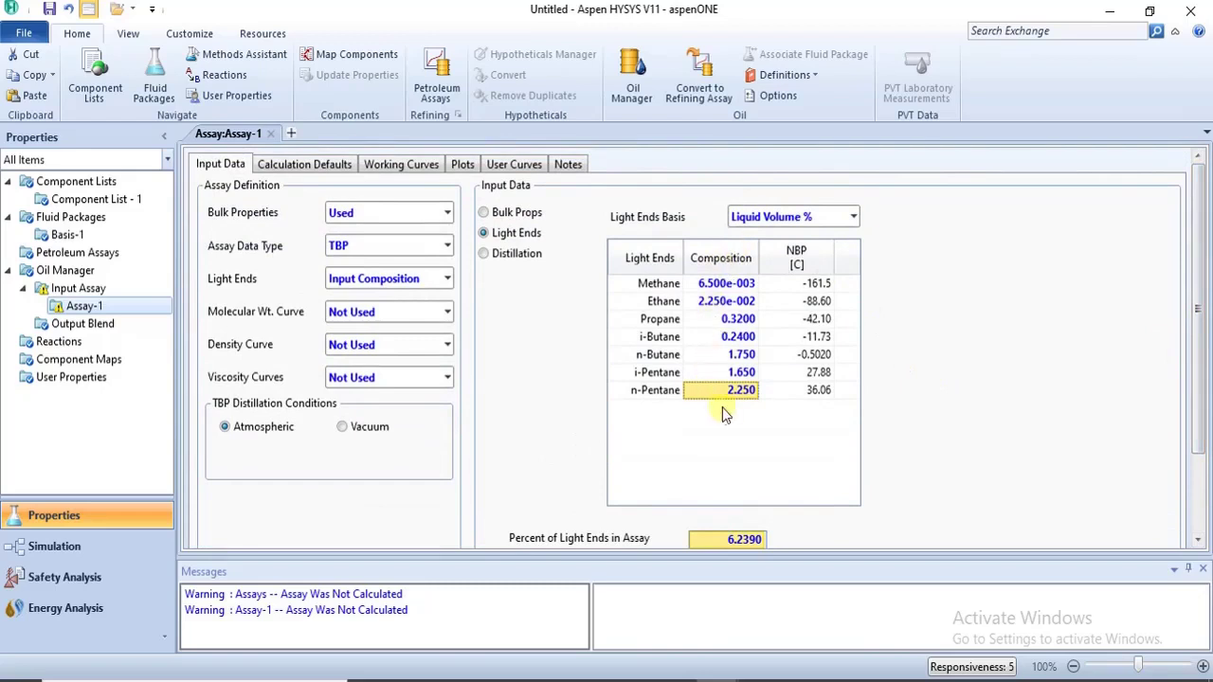
# Step: Show the assay's distillation data and set its Assay Basis to Liquid Volume
pyautogui.click(483, 254)
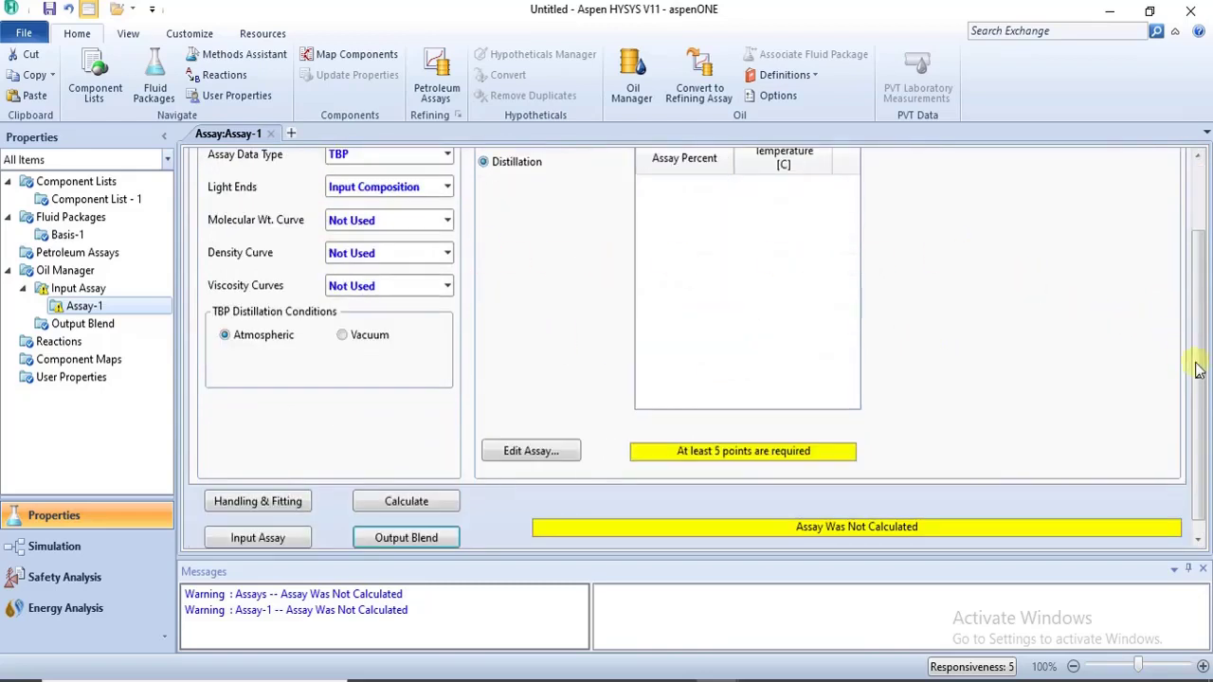
pyautogui.moveTo(1197, 369); pyautogui.dragTo(1203, 332)
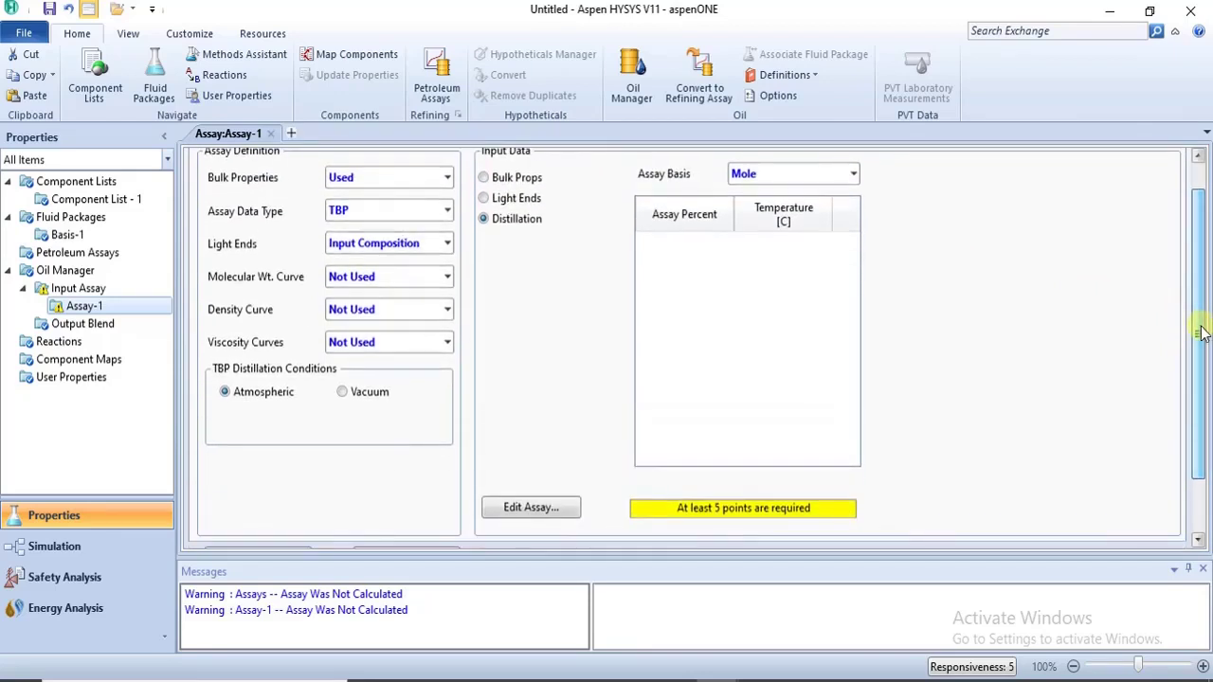
pyautogui.click(527, 511)
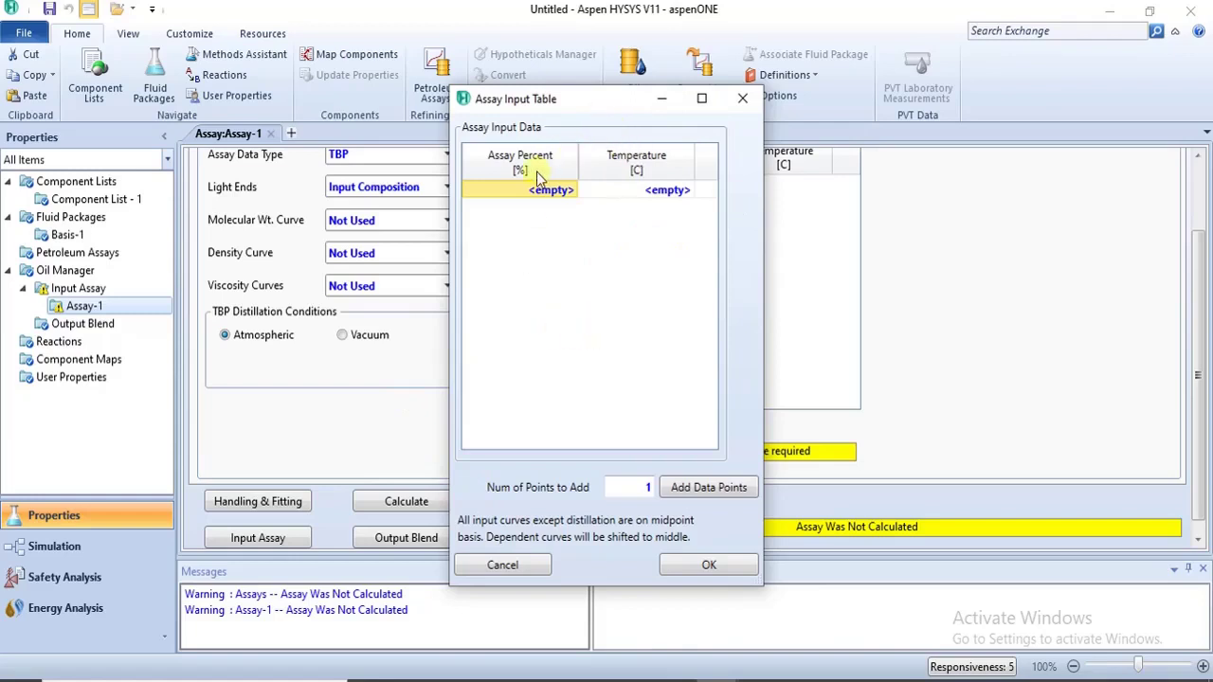
pyautogui.click(742, 98)
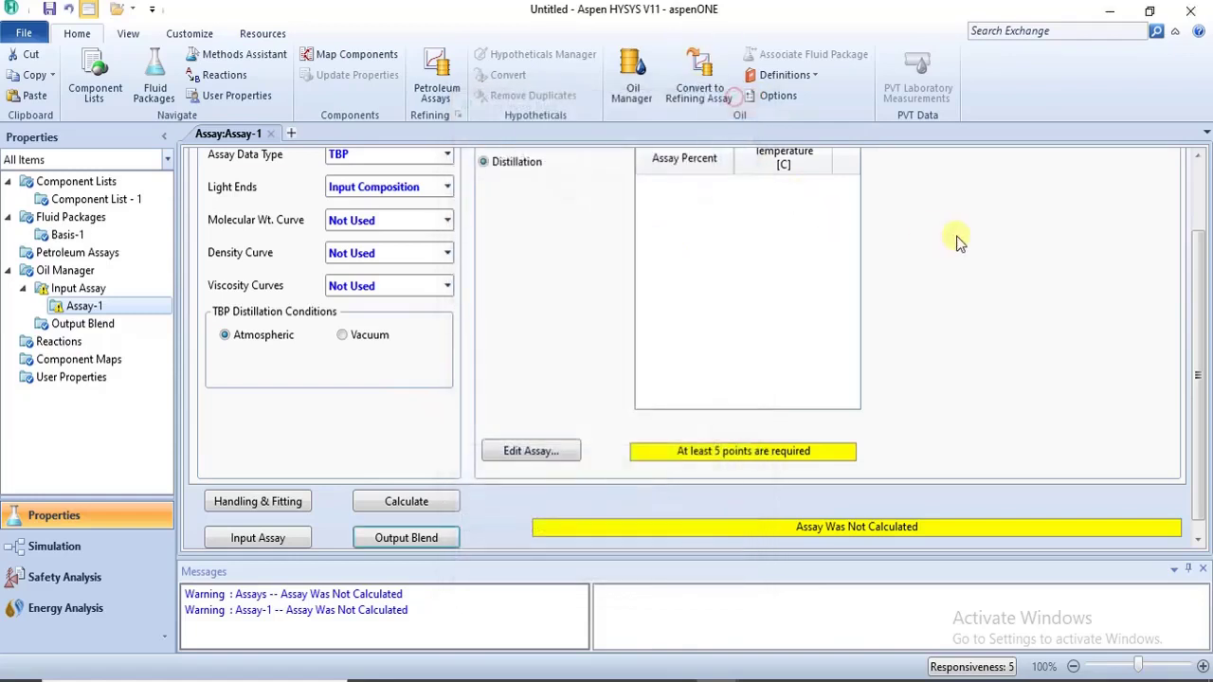
pyautogui.scroll(3, 1197, 306)
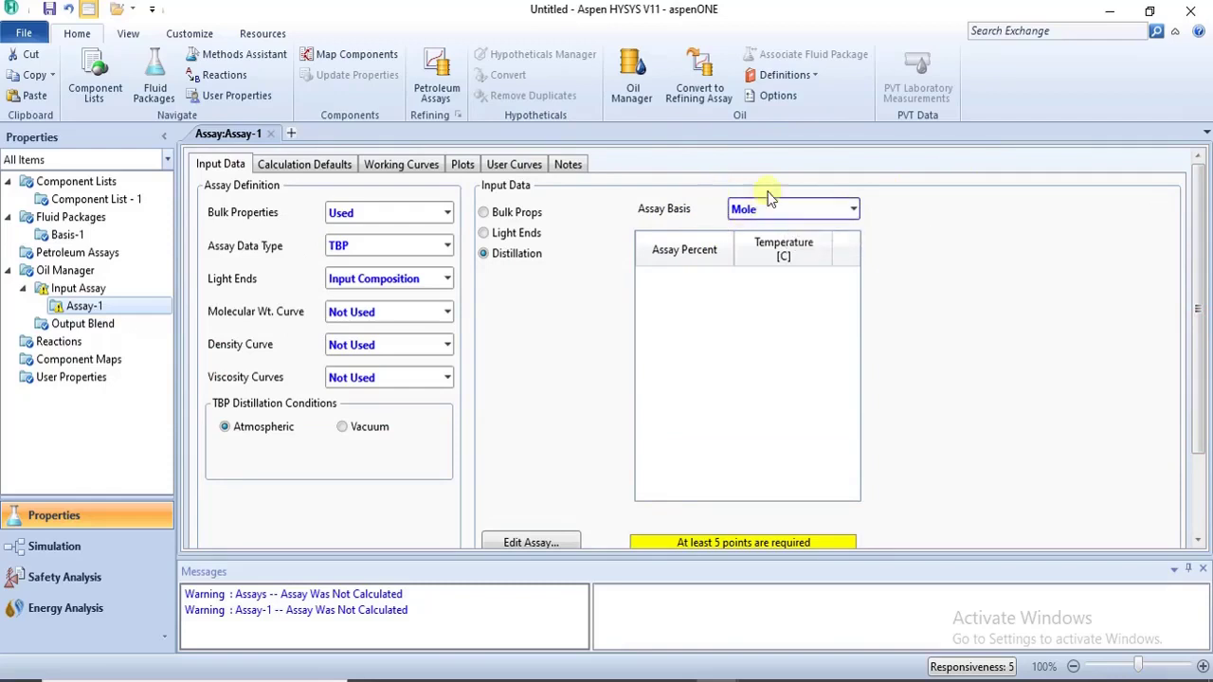
pyautogui.click(851, 210)
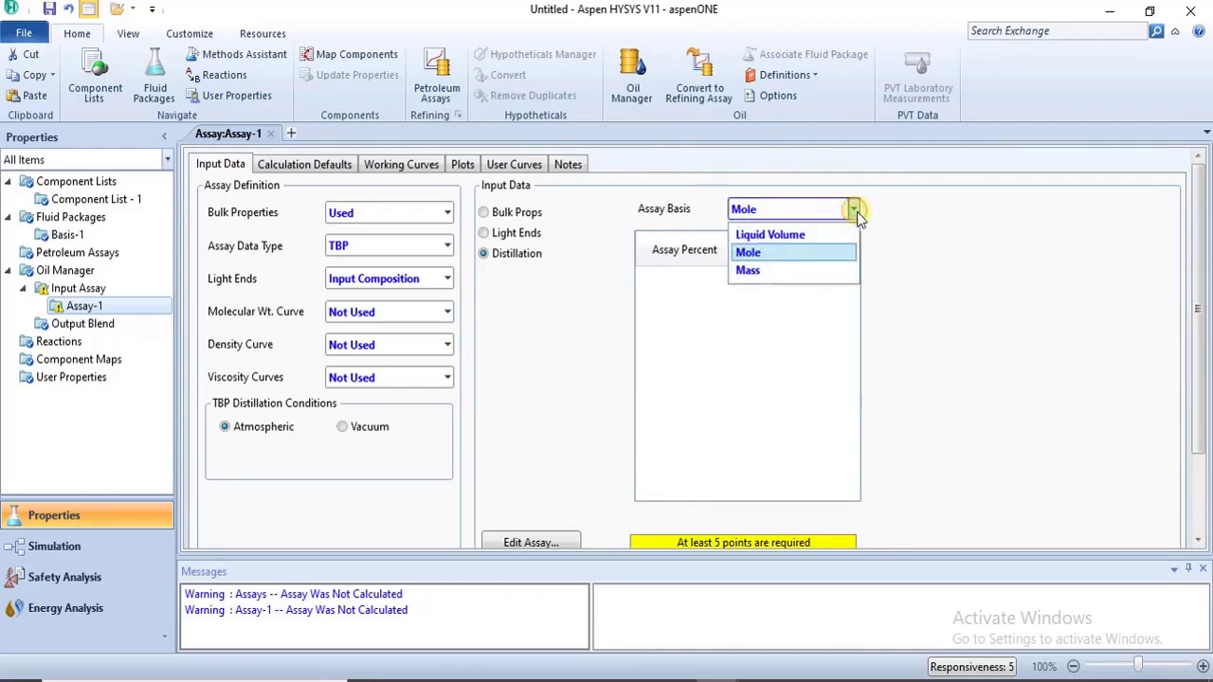
pyautogui.click(840, 236)
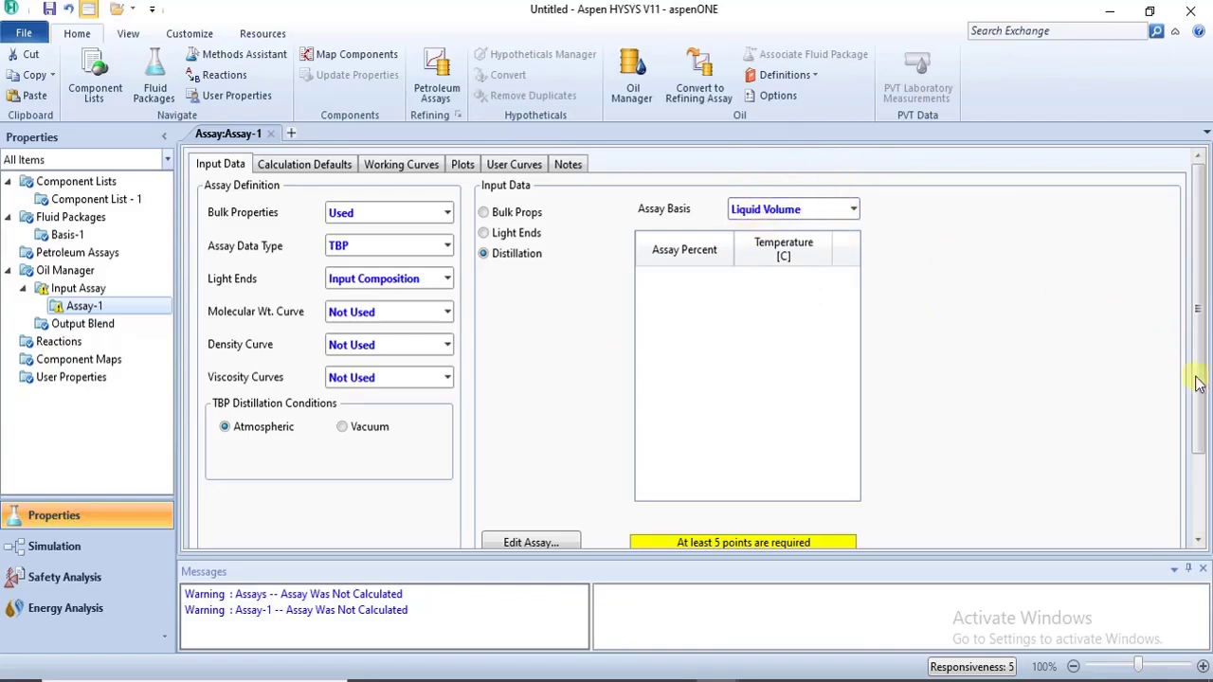
# Step: Open the assay's distillation input table and look up the assay percent and temperature data in the problem PDF
pyautogui.click(1202, 490)
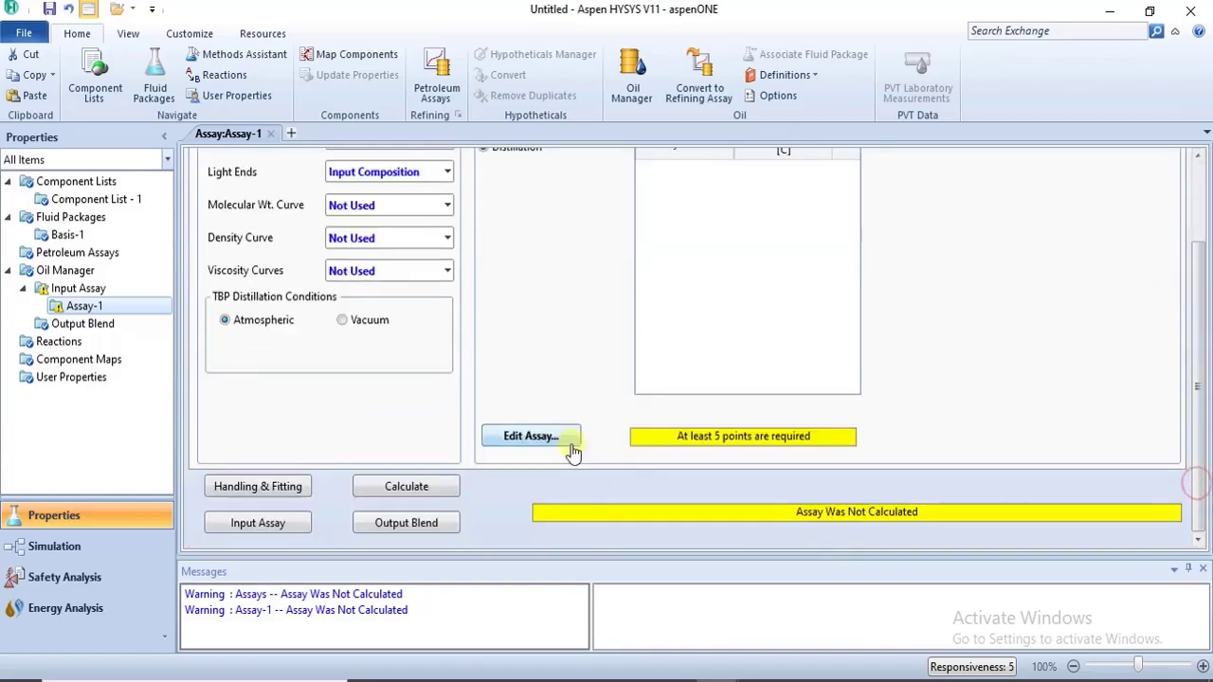
pyautogui.click(527, 437)
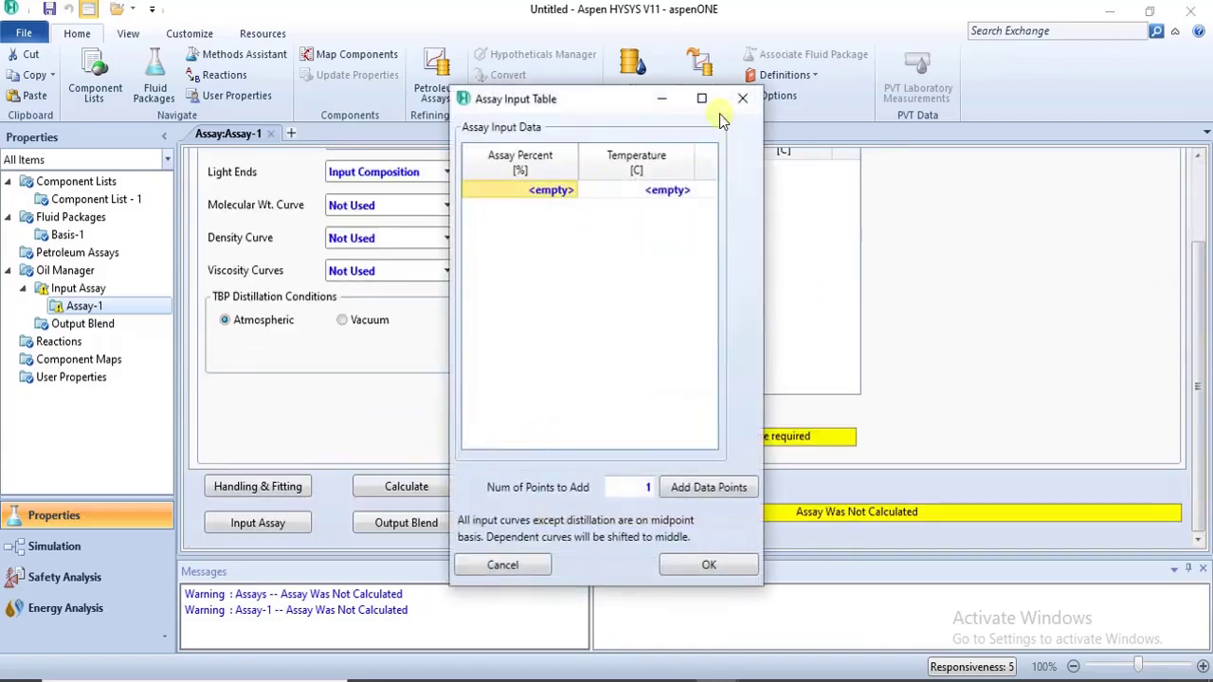
pyautogui.click(479, 681)
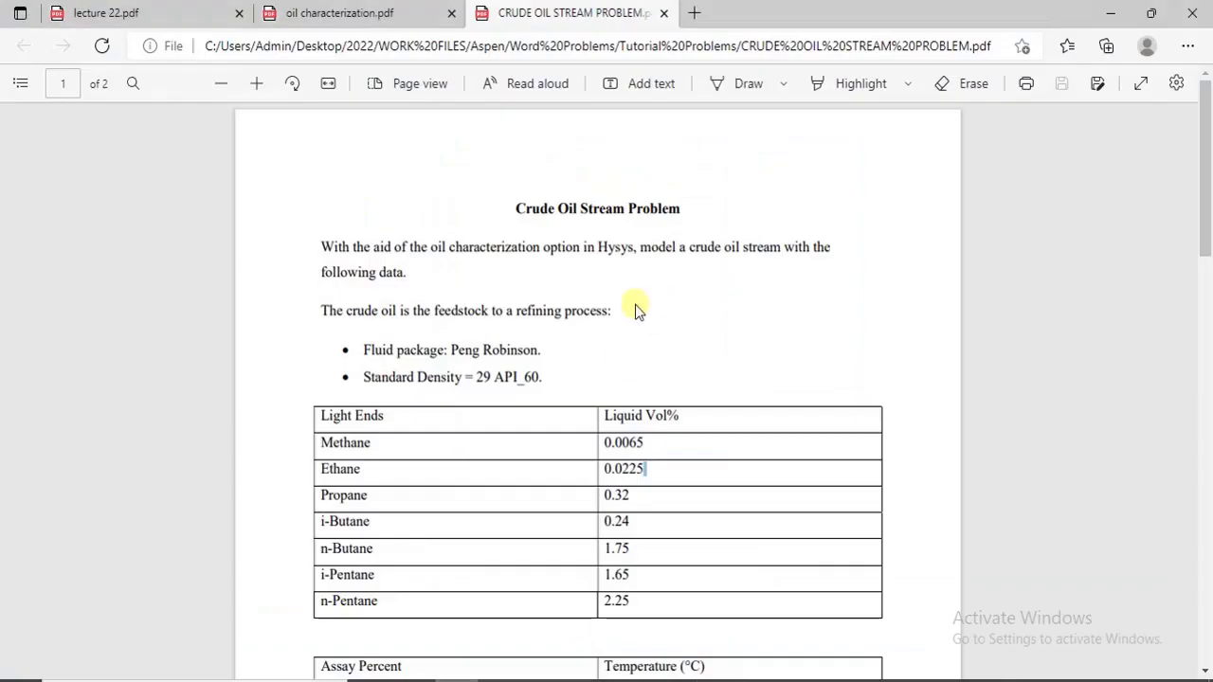
pyautogui.moveTo(1207, 201); pyautogui.dragTo(1161, 336)
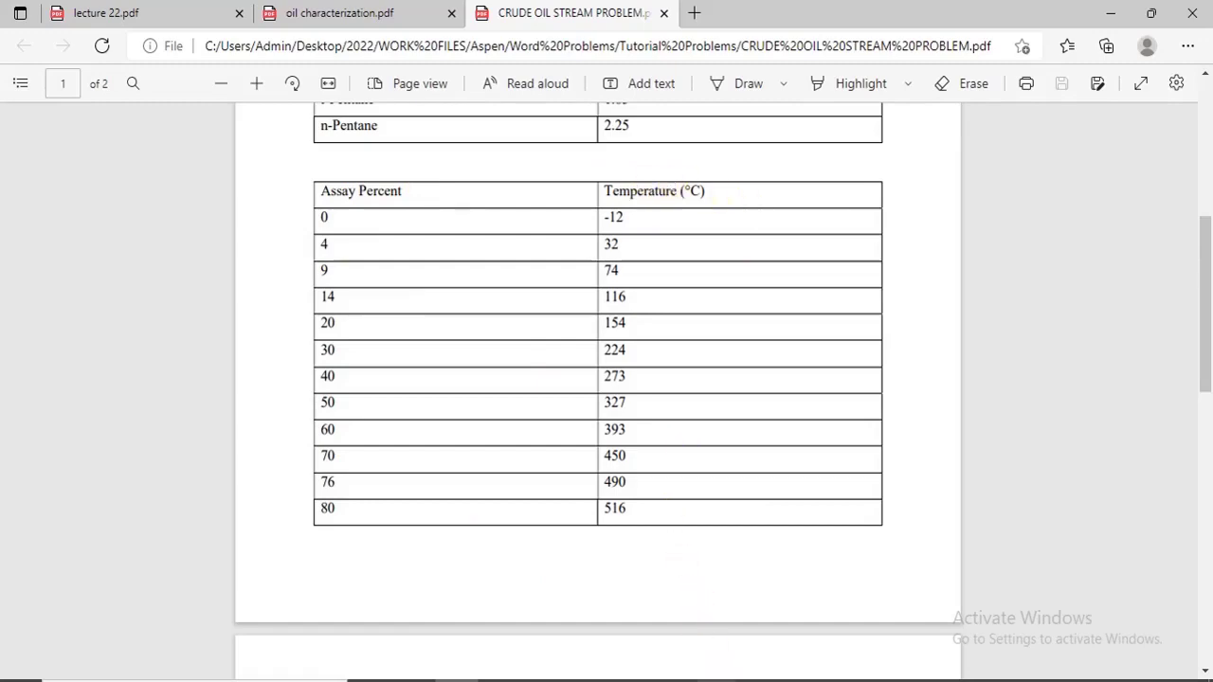
pyautogui.moveTo(717, 680)
pyautogui.moveTo(596, 656)
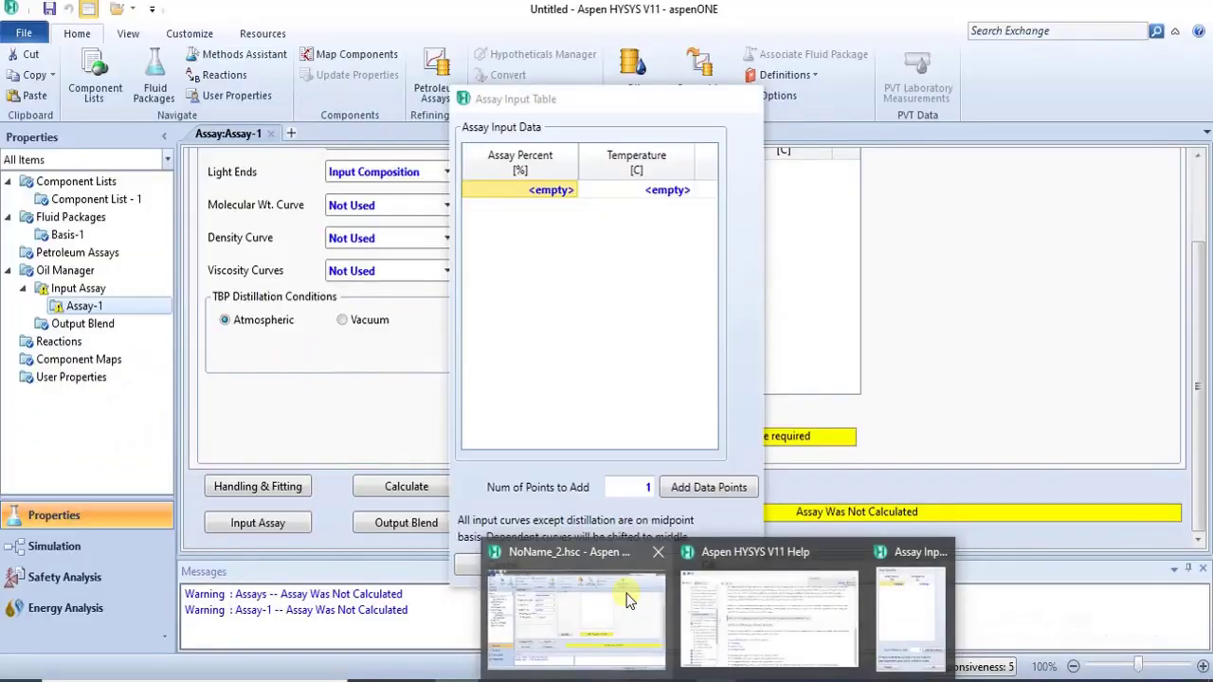
pyautogui.click(626, 593)
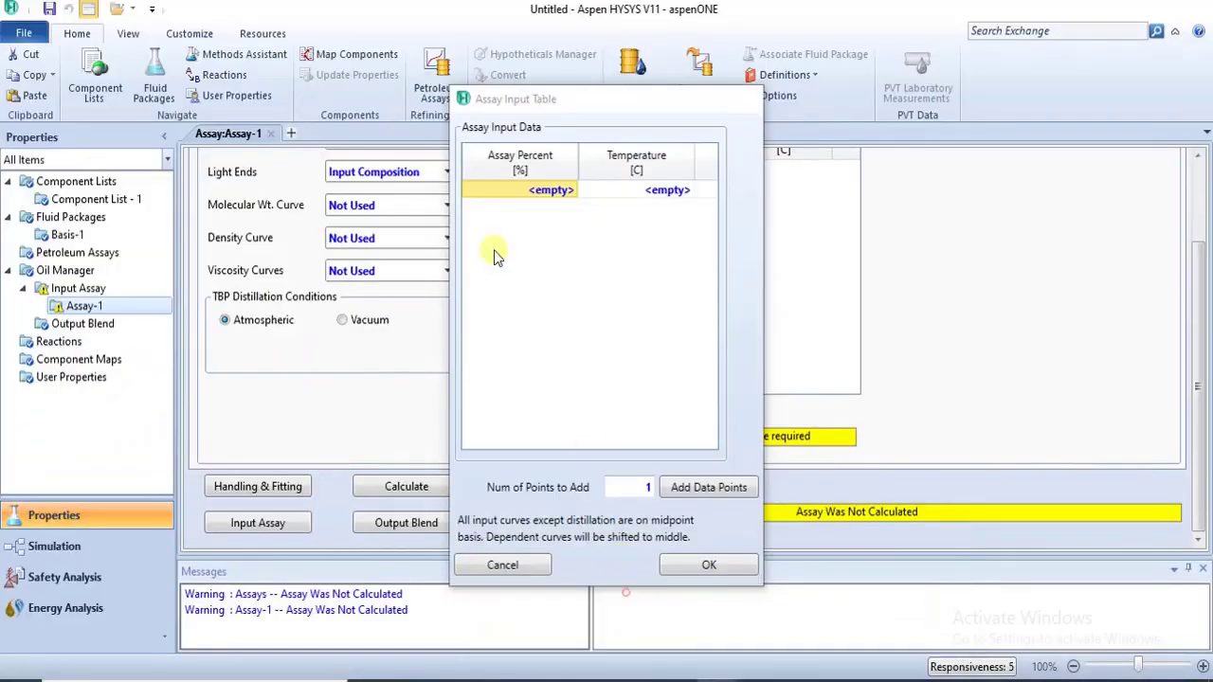
# Step: Enter the first distillation point with an assay percent of 0 and a temperature of -12 C
pyautogui.click(554, 191)
pyautogui.write('0')
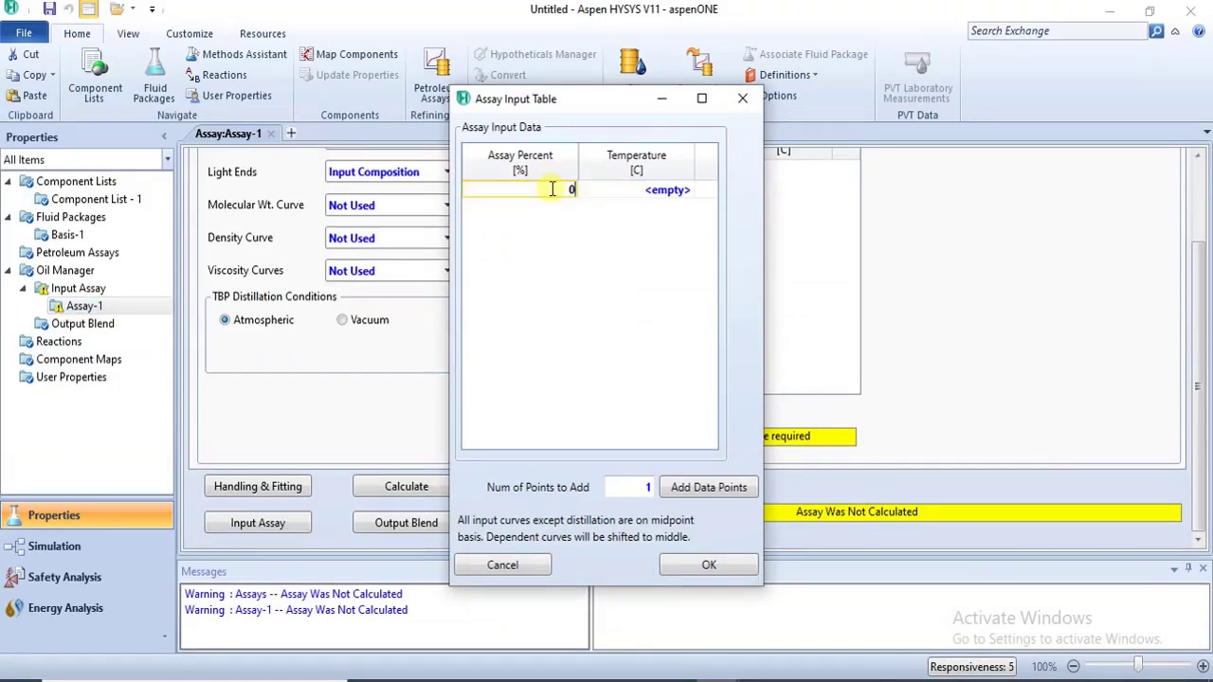
pyautogui.click(603, 192)
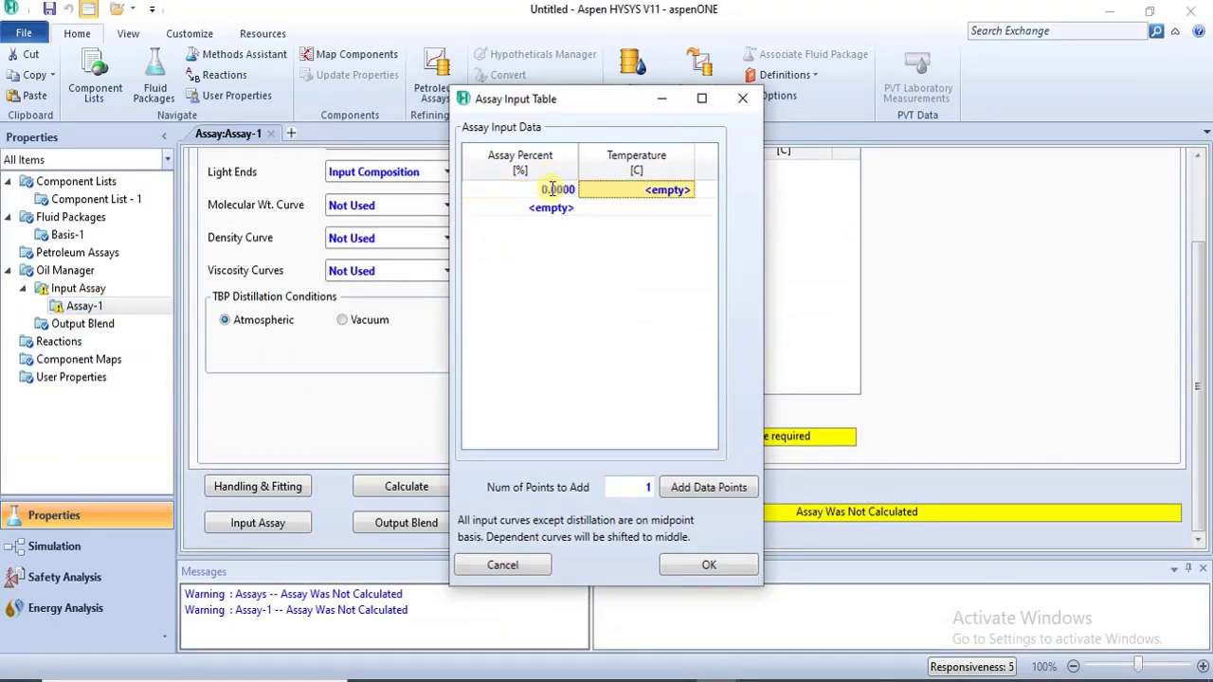
pyautogui.click(603, 191)
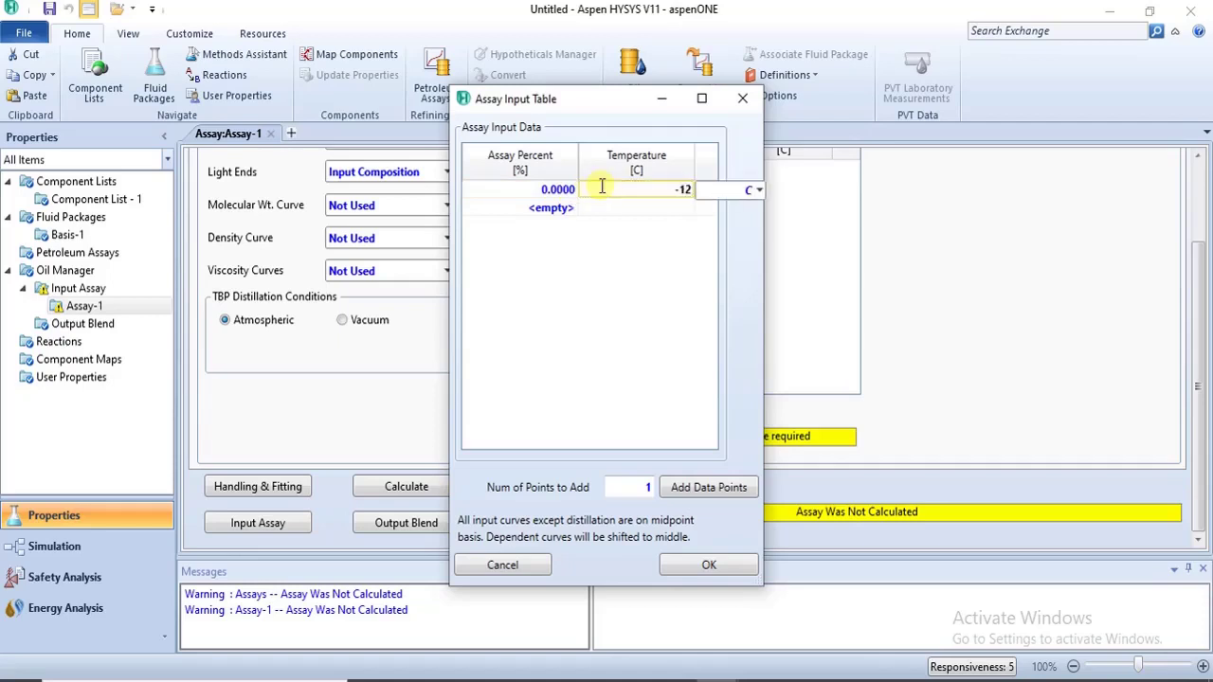
pyautogui.write('-12')
pyautogui.press('Return')
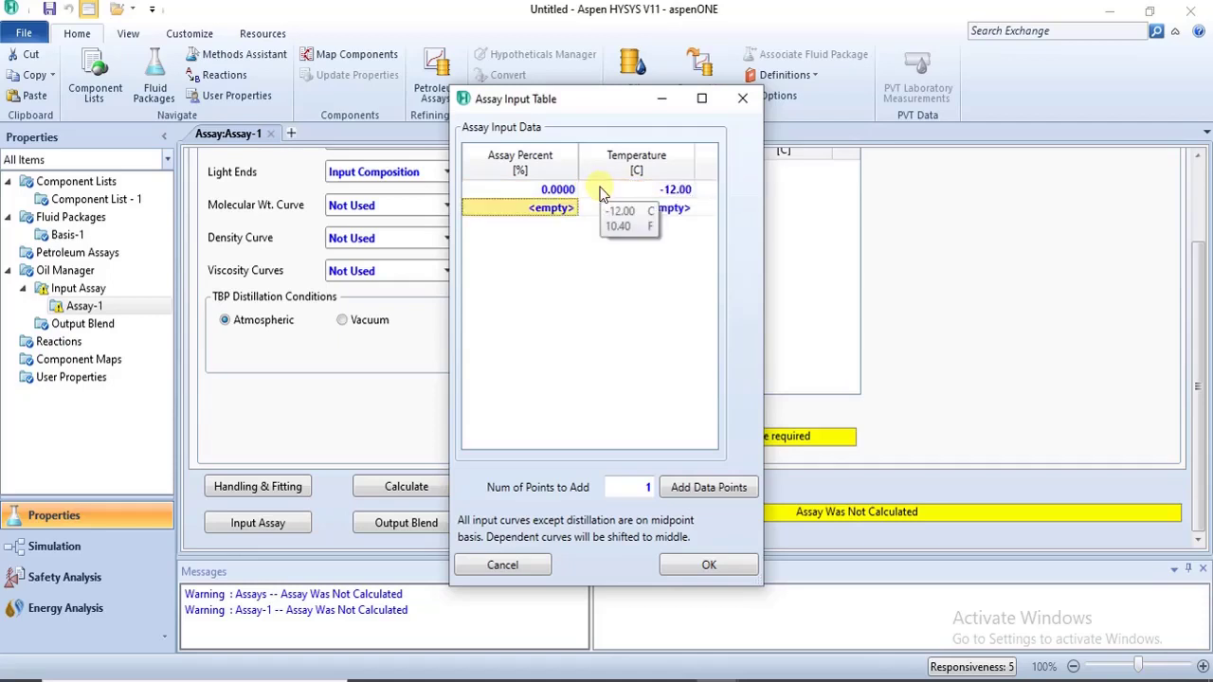
# Step: Enter the second distillation point with an assay percent of 4 and a temperature of 32 C, checking the problem PDF
pyautogui.write('4')
pyautogui.press('Return')
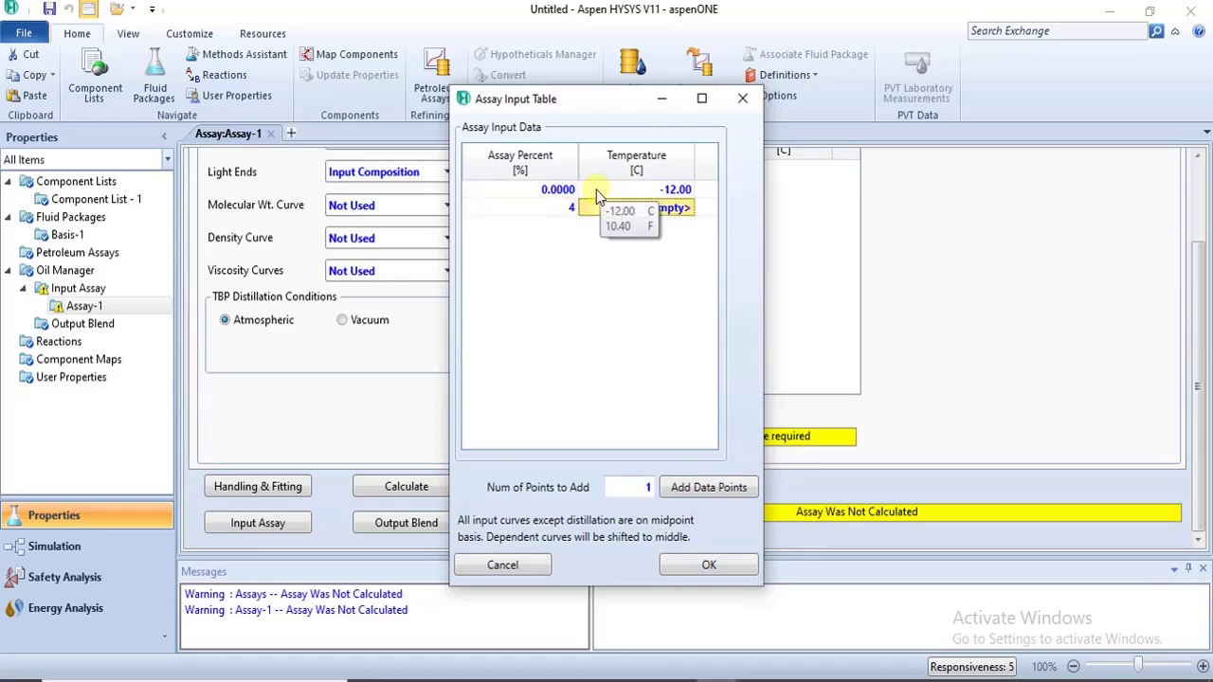
pyautogui.moveTo(457, 679)
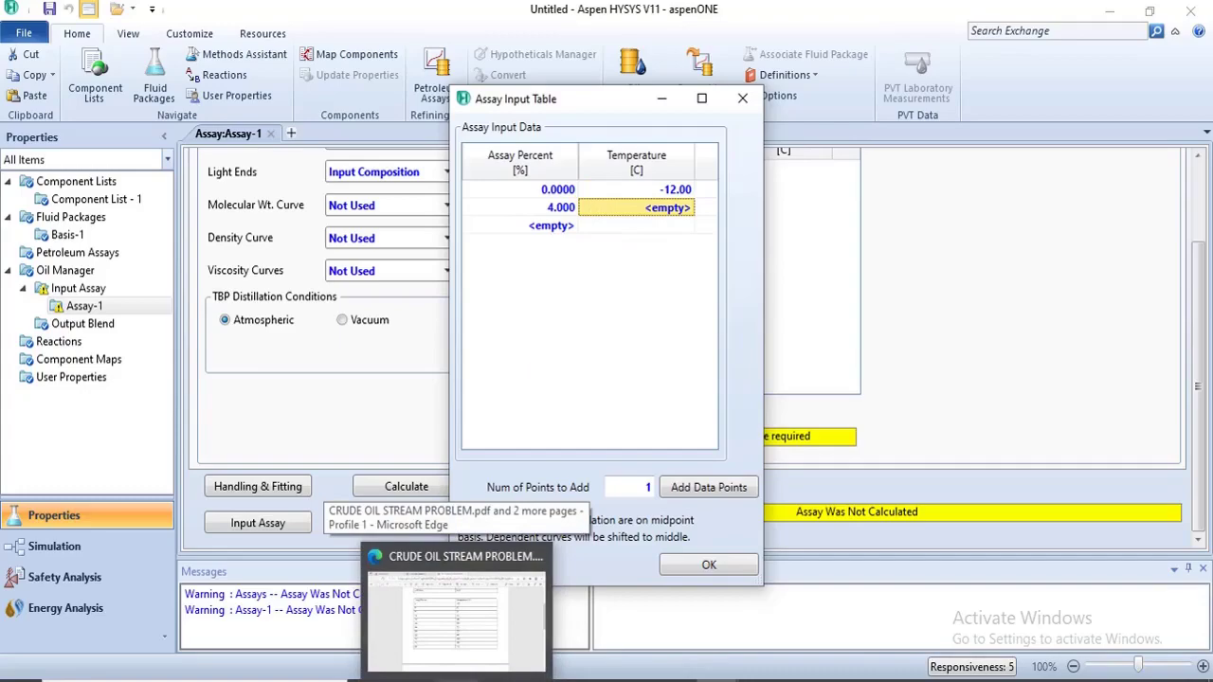
pyautogui.moveTo(399, 606)
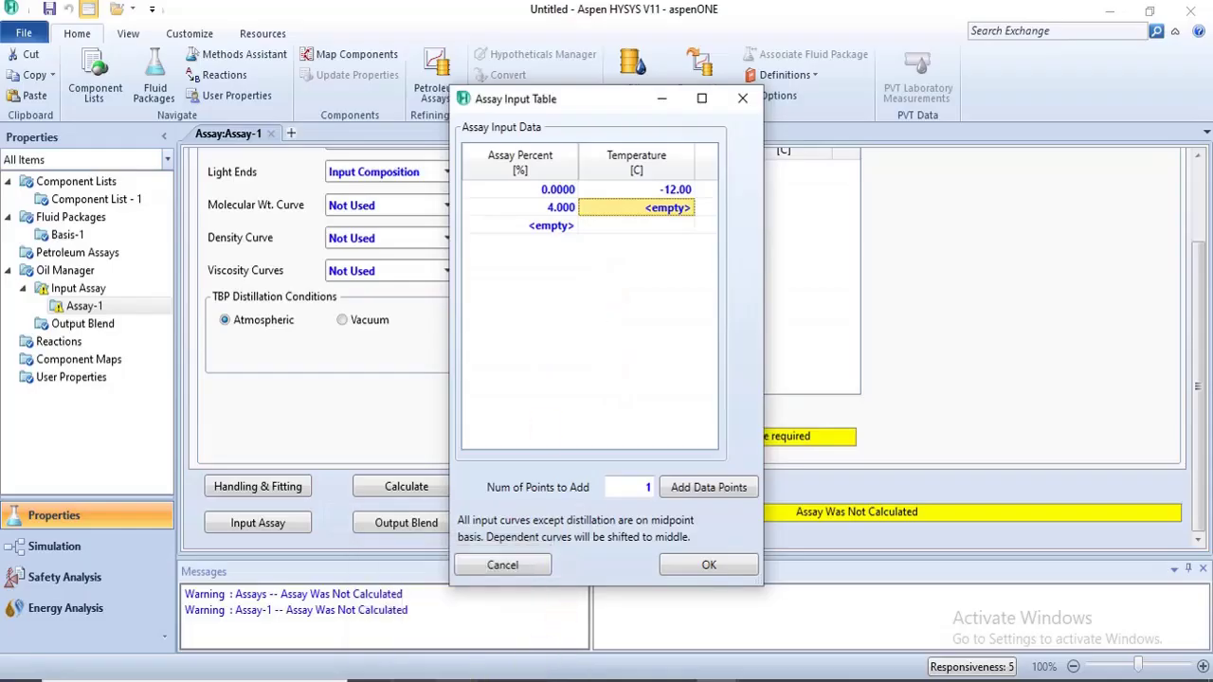
pyautogui.moveTo(448, 614)
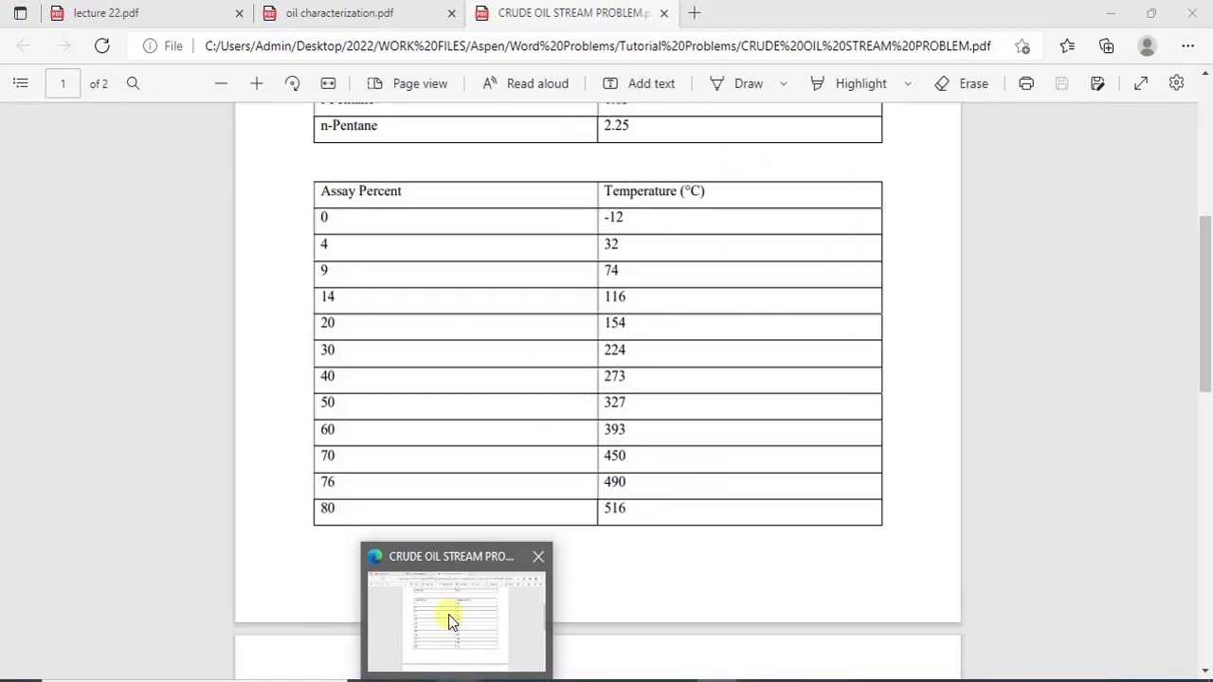
pyautogui.click(539, 552)
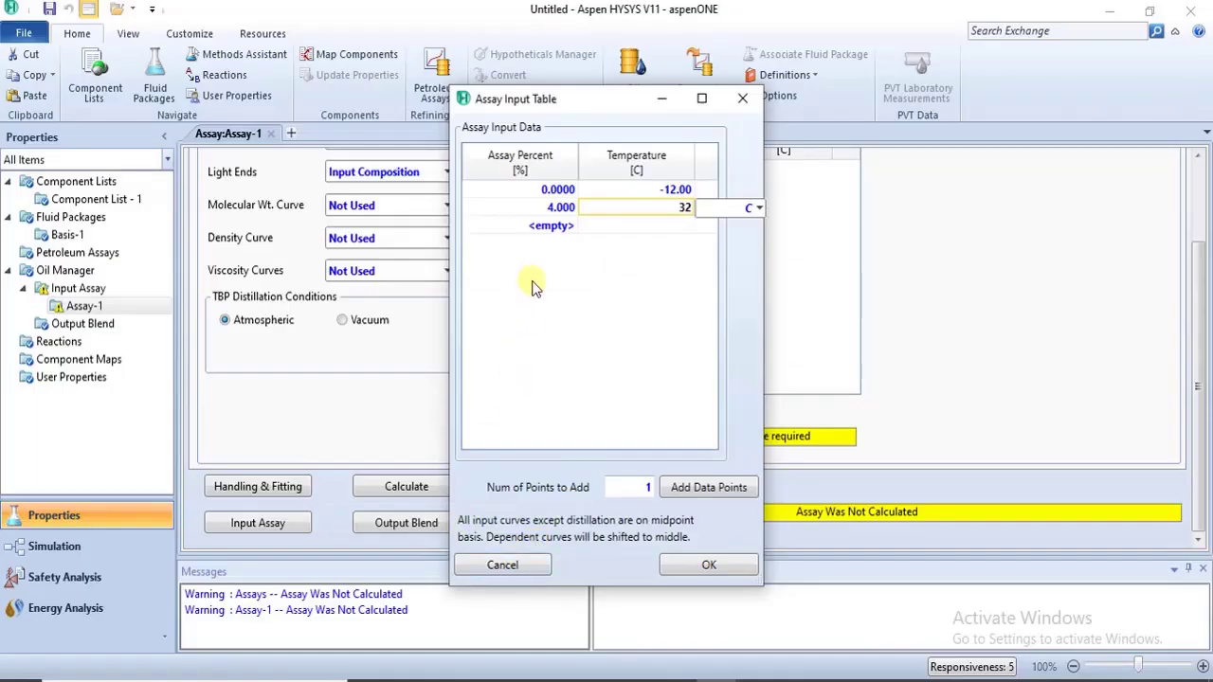
# Step: Enter the third distillation point with an assay percent of 9 and a temperature of 74 C
pyautogui.click(542, 227)
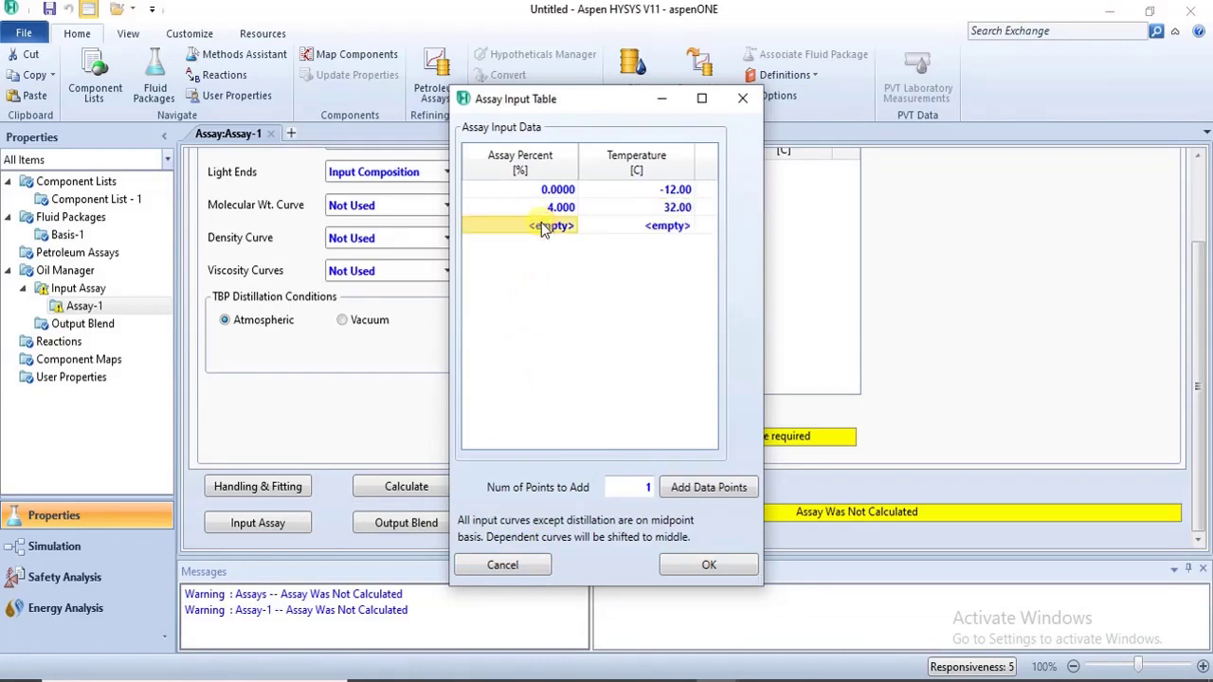
pyautogui.write('9')
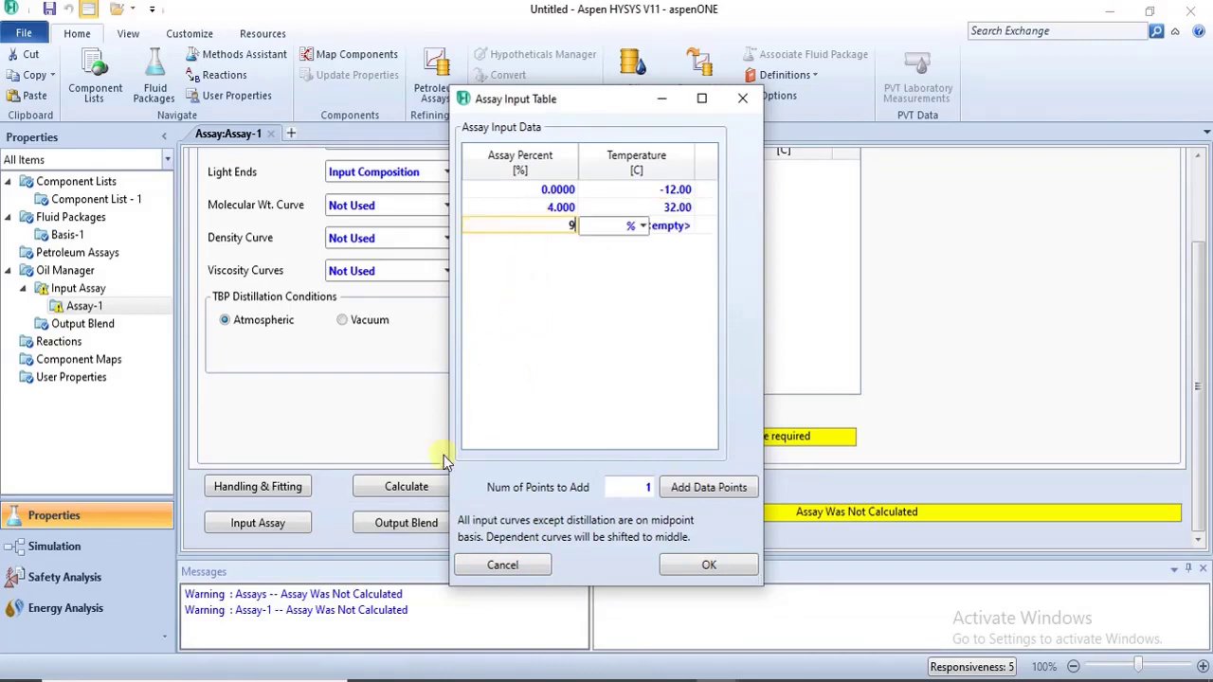
pyautogui.click(440, 623)
pyautogui.click(668, 225)
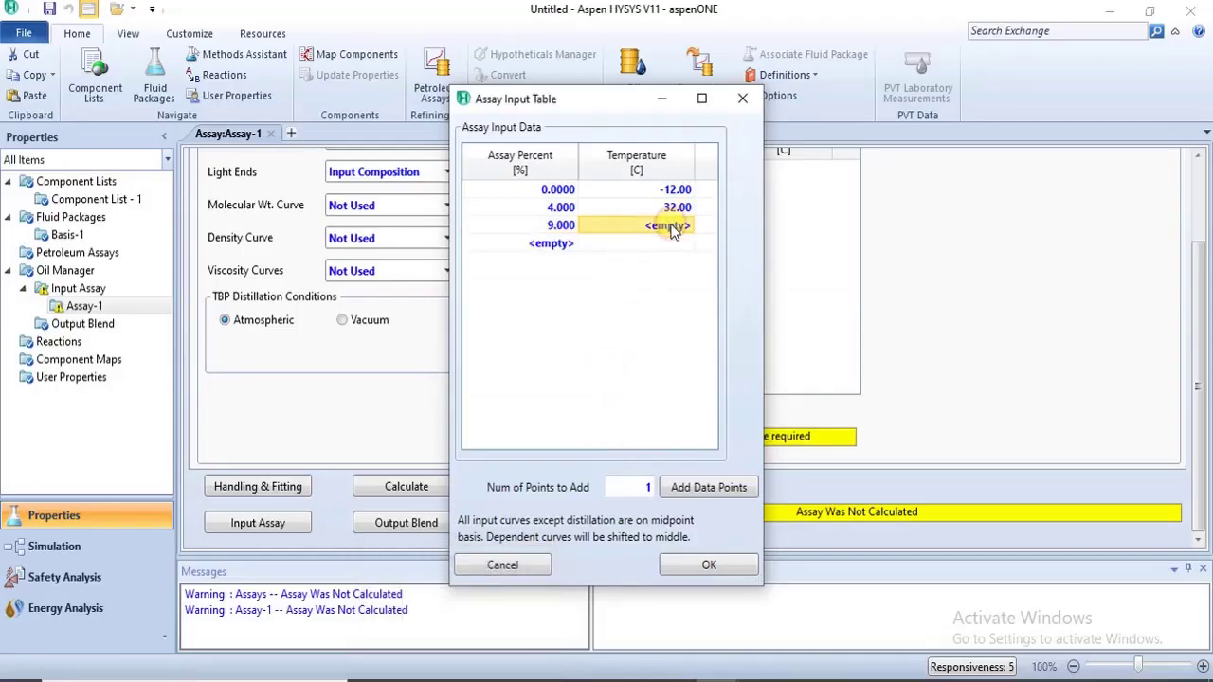
pyautogui.write('74')
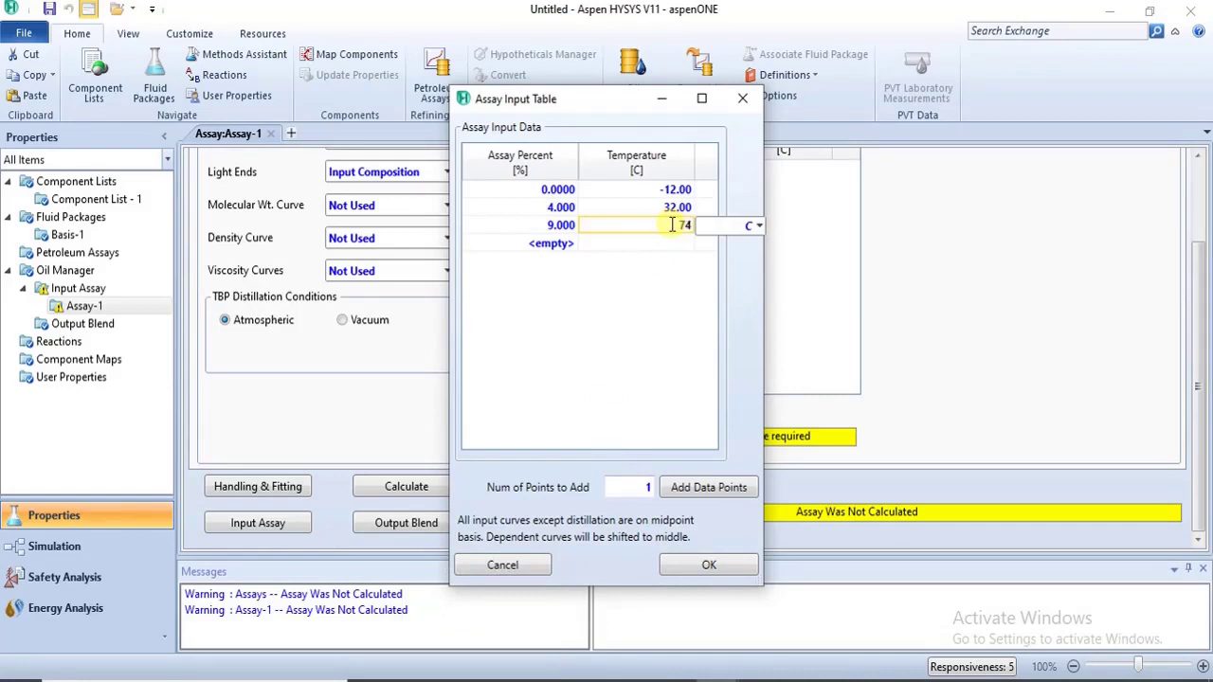
pyautogui.press('Return')
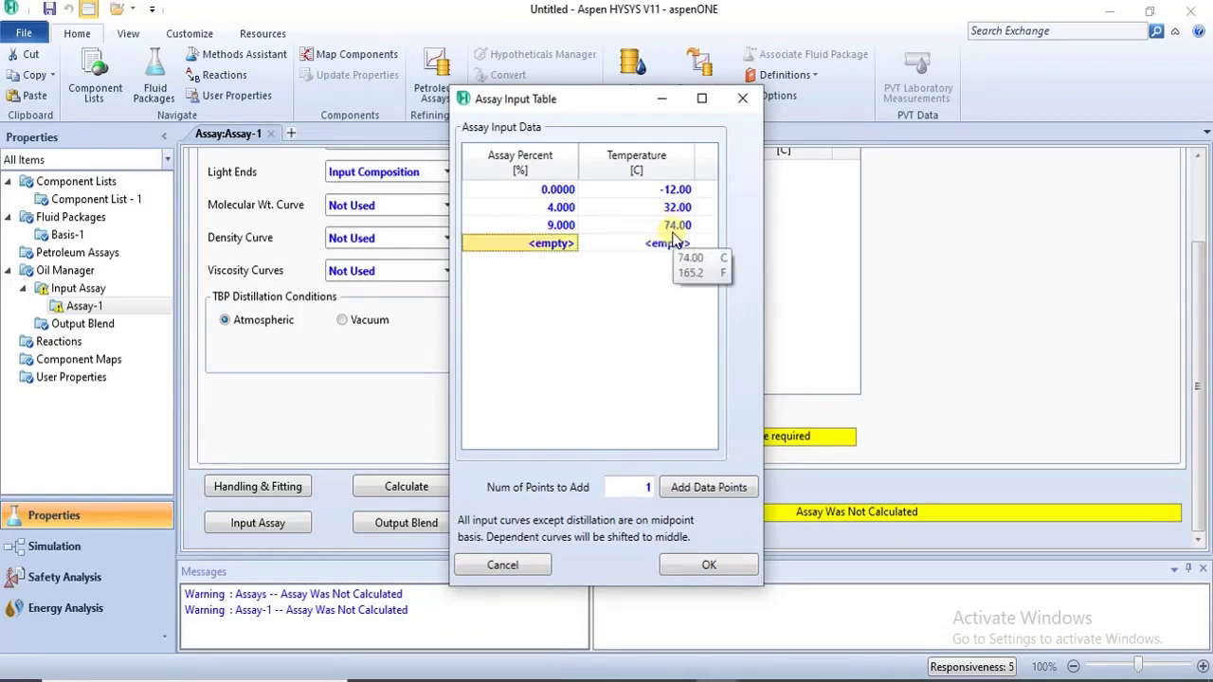
# Step: Add the remaining points (percent/C) 14/116, 20/154, 30/224, 40/273, 50/327, 60/393, 70/450, 76/490 and 80/516, and accept the distillation table
pyautogui.write('14.00\t116.0 20.00\t154.0 30.00\t224.0 40.00\t273.0 50.00\t327.0 60.00\t393.0 70.00\t450.0 76.00\t490.0 80.00\t516.0')
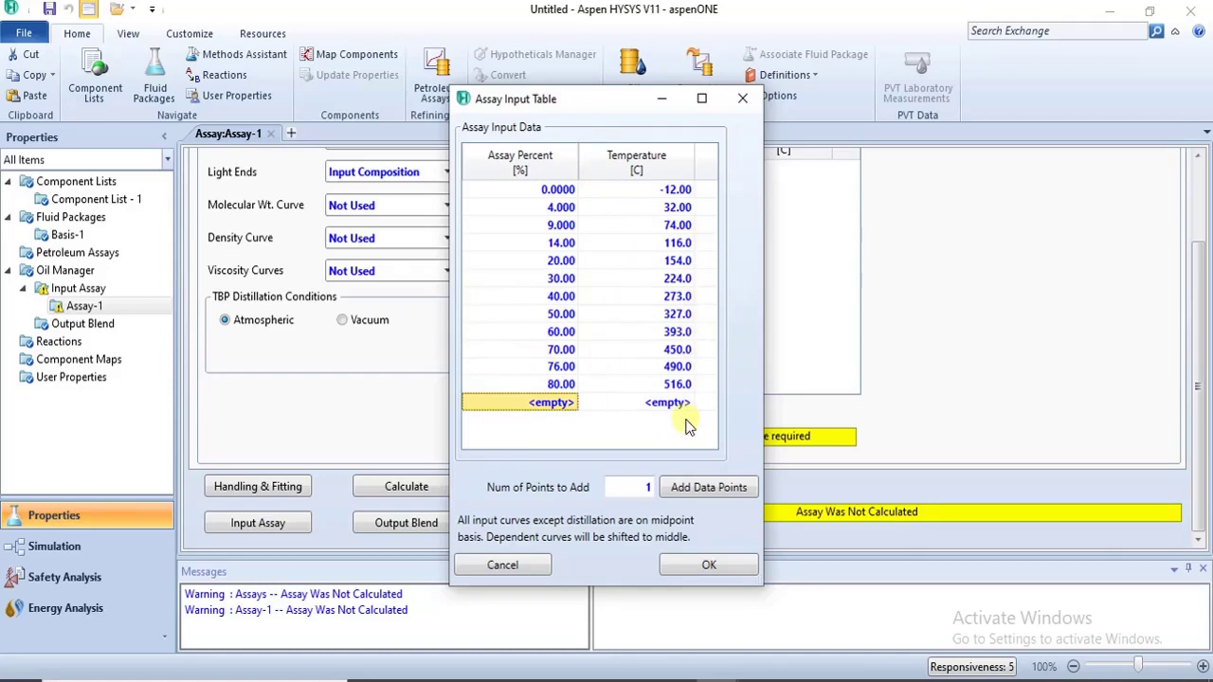
pyautogui.click(693, 565)
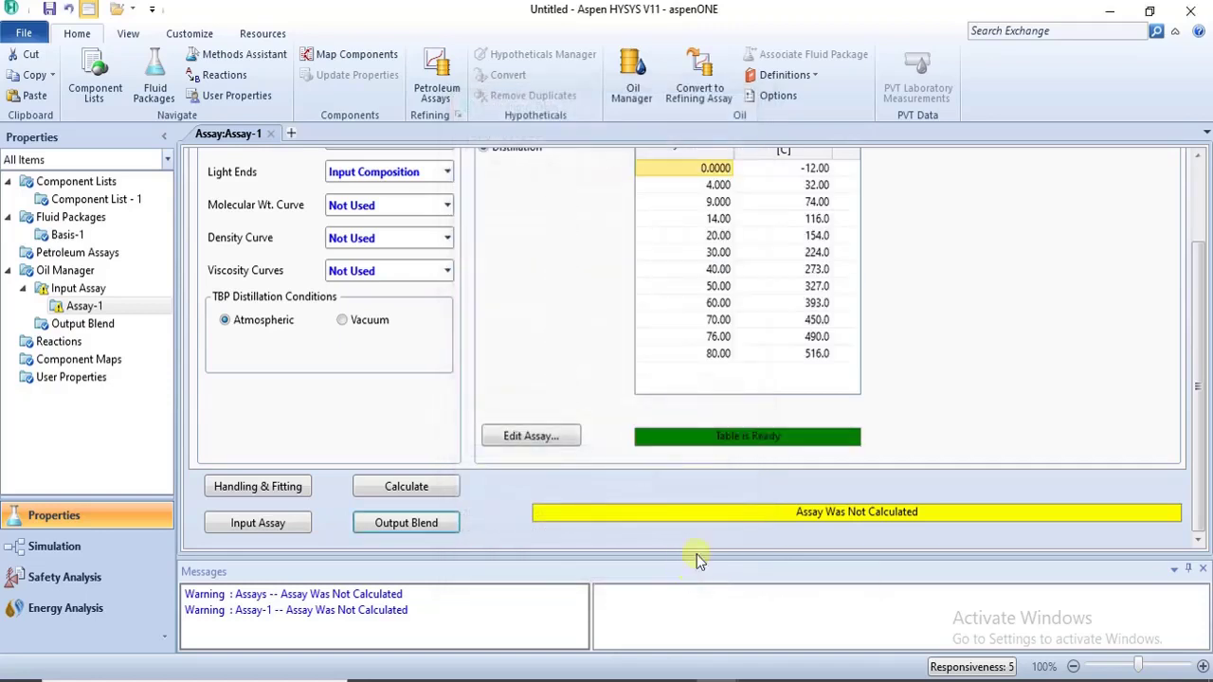
# Step: Review the completed distillation data and calculate Assay-1
pyautogui.moveTo(1203, 384); pyautogui.dragTo(1192, 274)
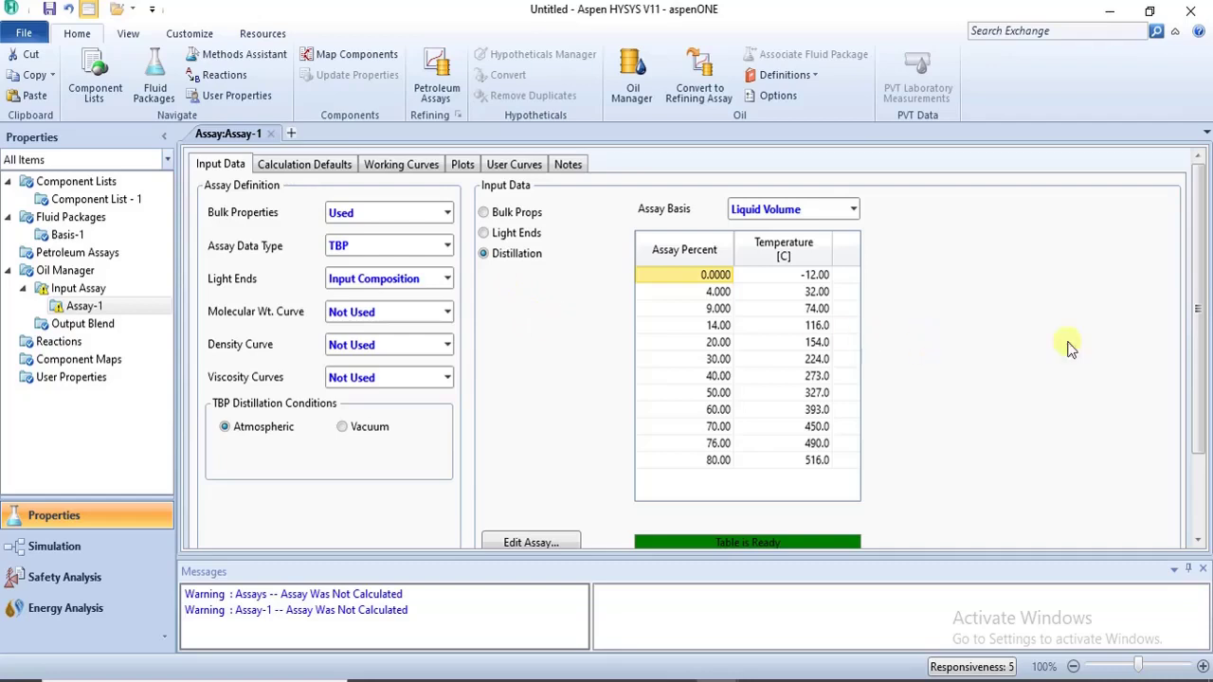
pyautogui.click(1199, 493)
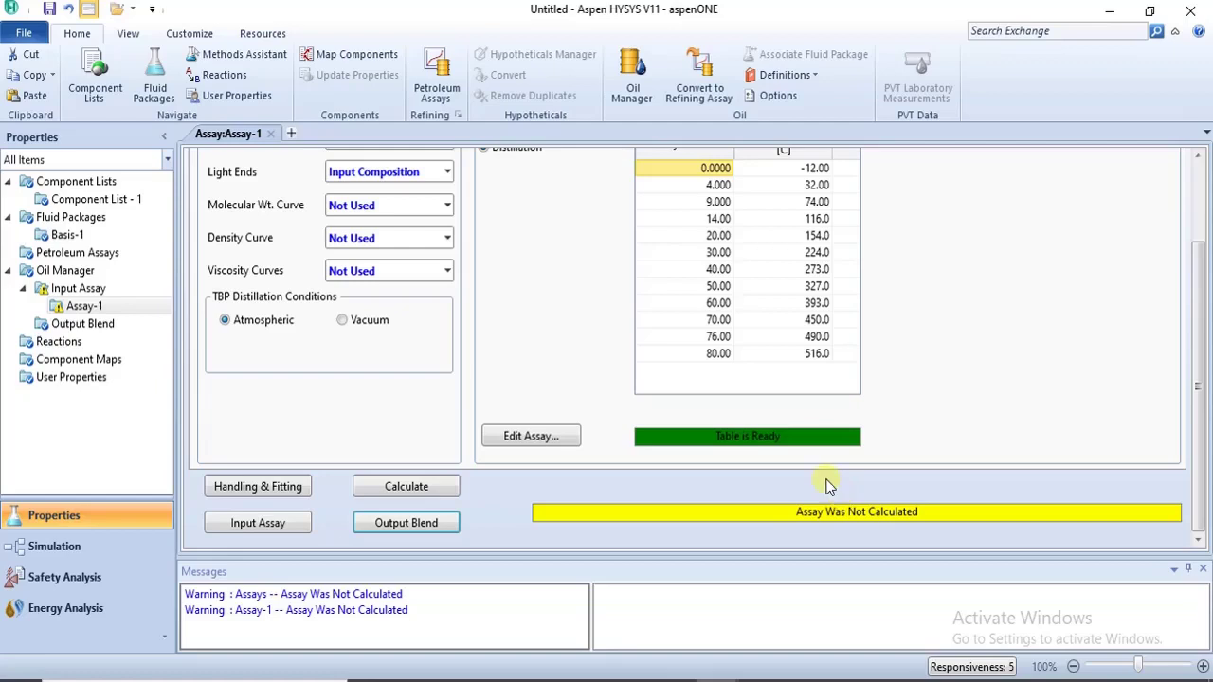
pyautogui.click(396, 487)
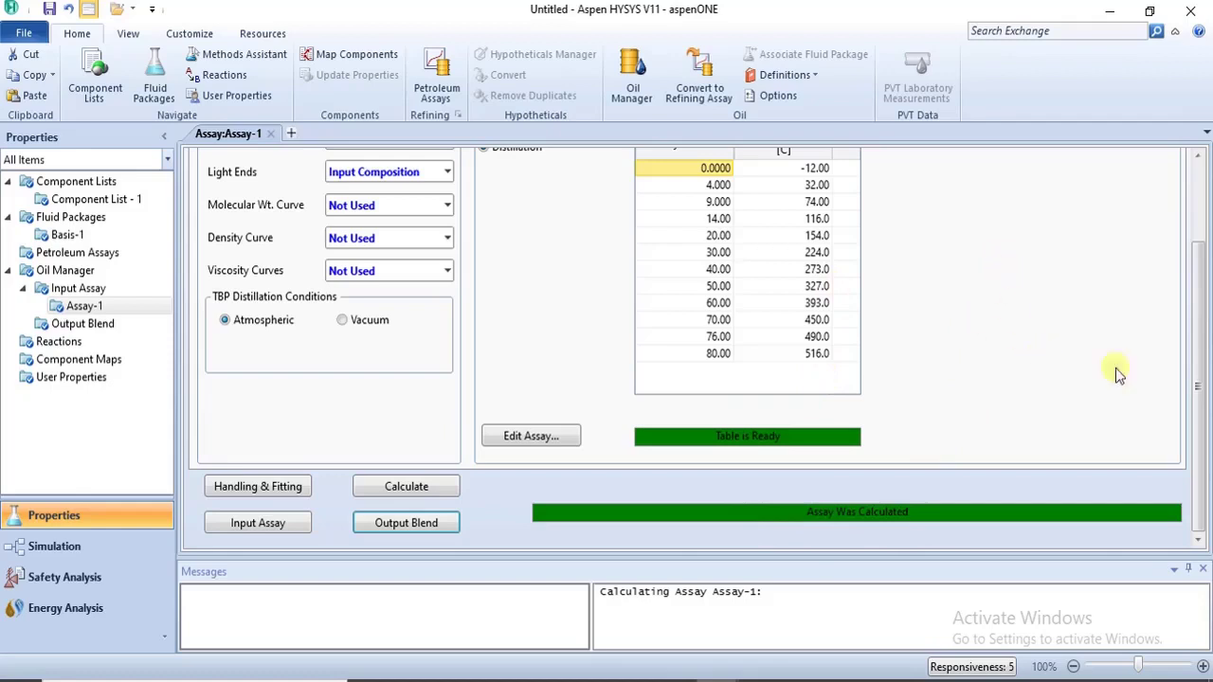
pyautogui.moveTo(1196, 330); pyautogui.dragTo(1168, 243)
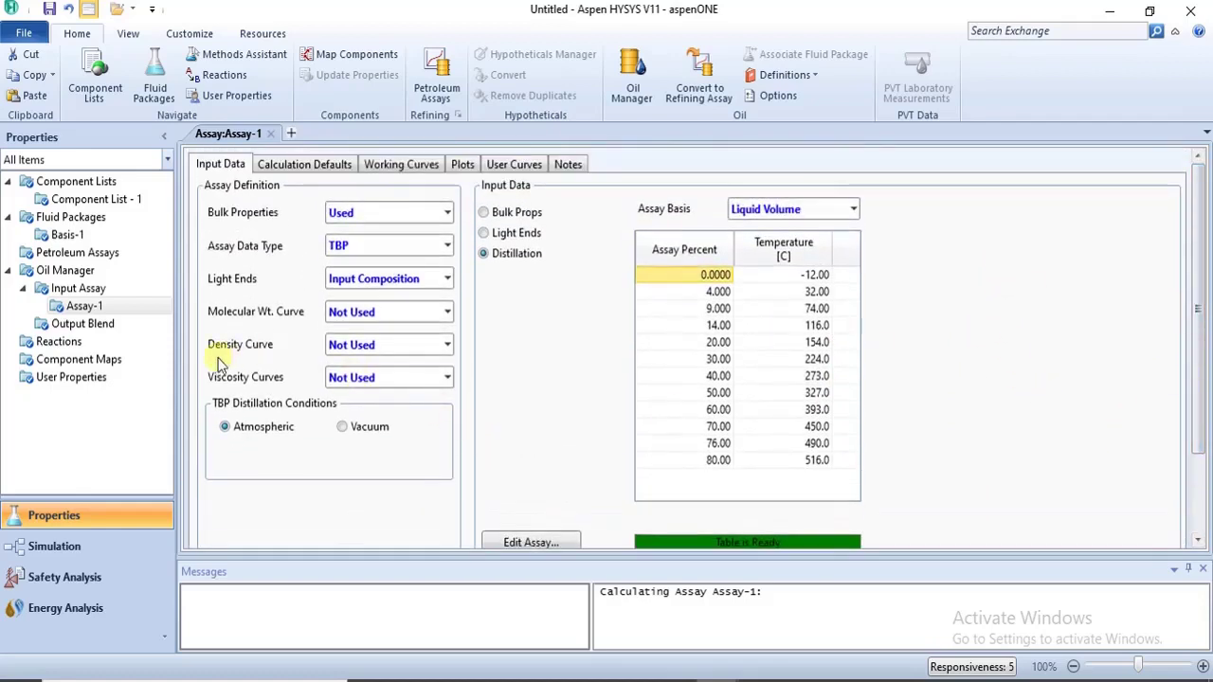
# Step: Create a new output blend in the Oil Manager and add Assay-1 to it
pyautogui.click(79, 325)
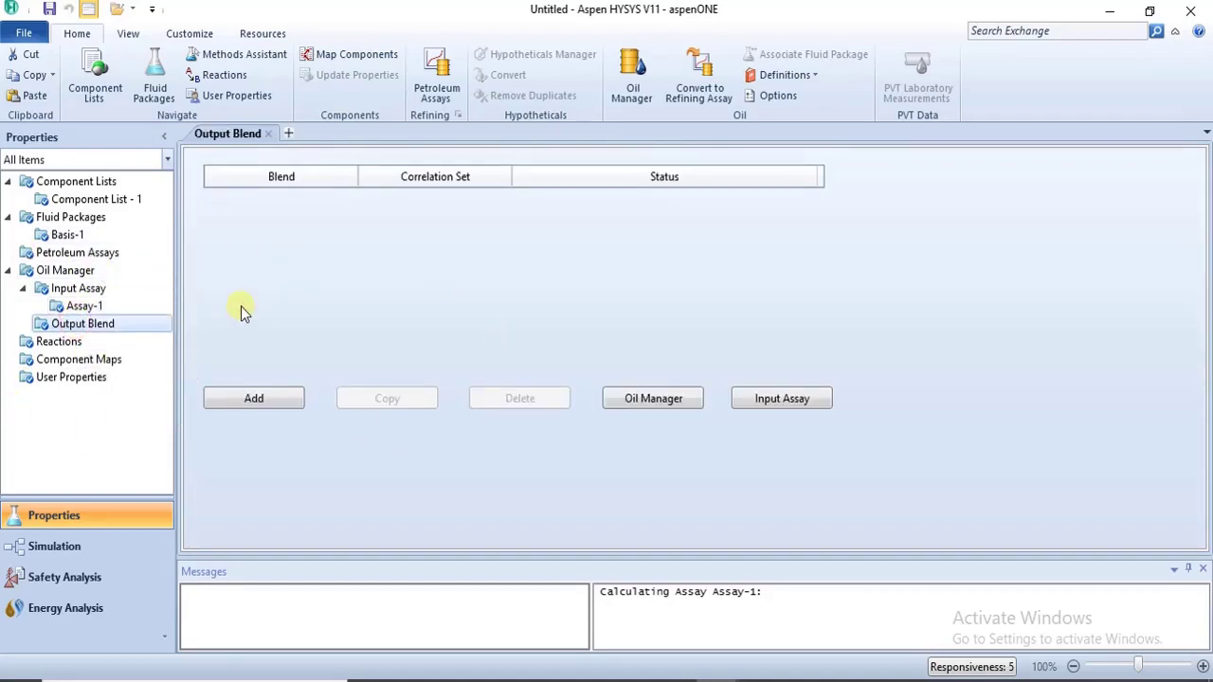
pyautogui.click(249, 402)
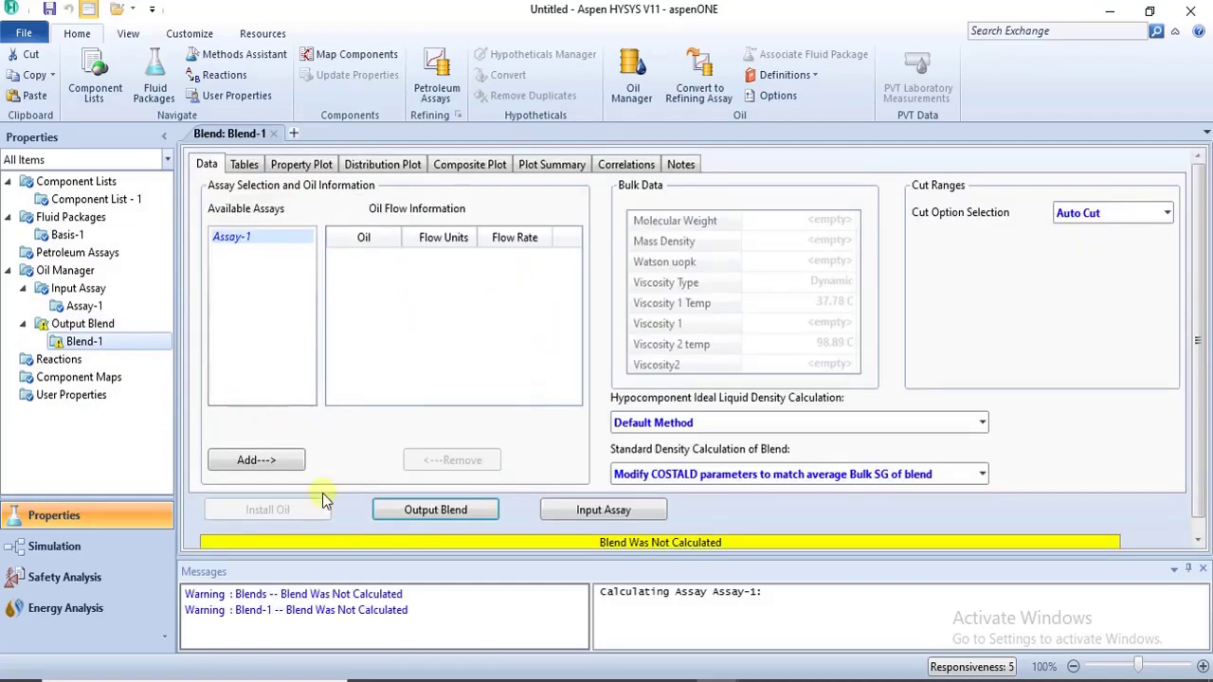
pyautogui.click(251, 462)
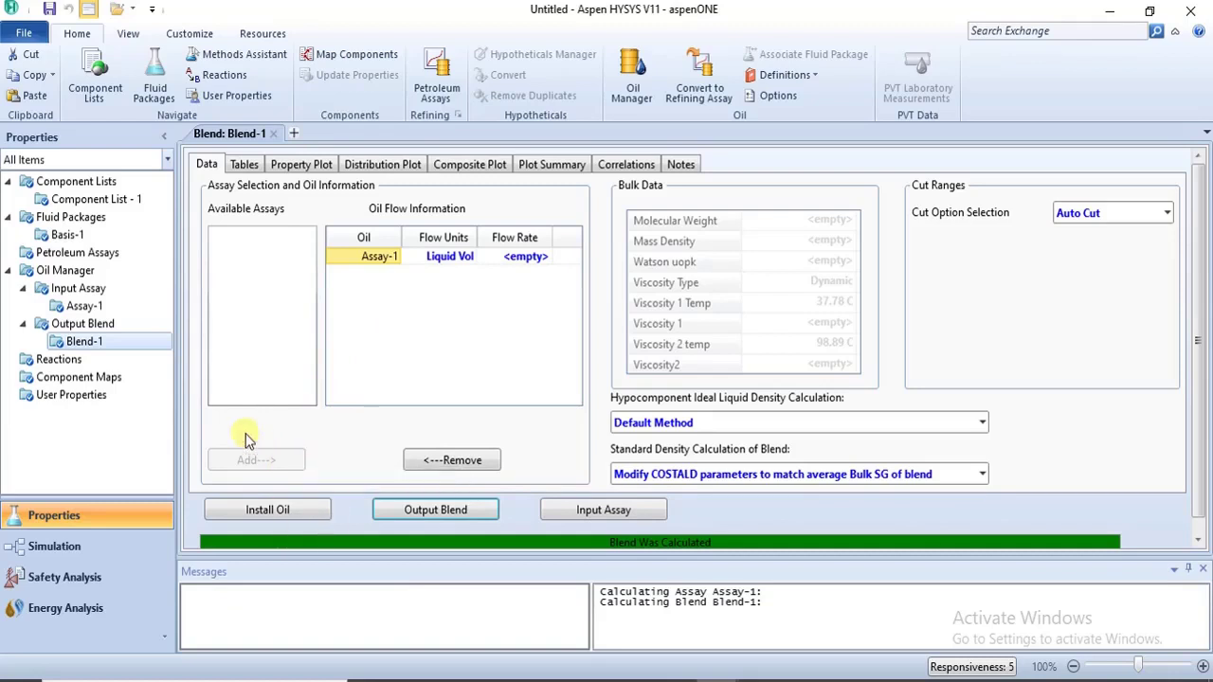
# Step: Install the blend's oil in the main flowsheet as a stream named CRUDE OIL
pyautogui.click(292, 509)
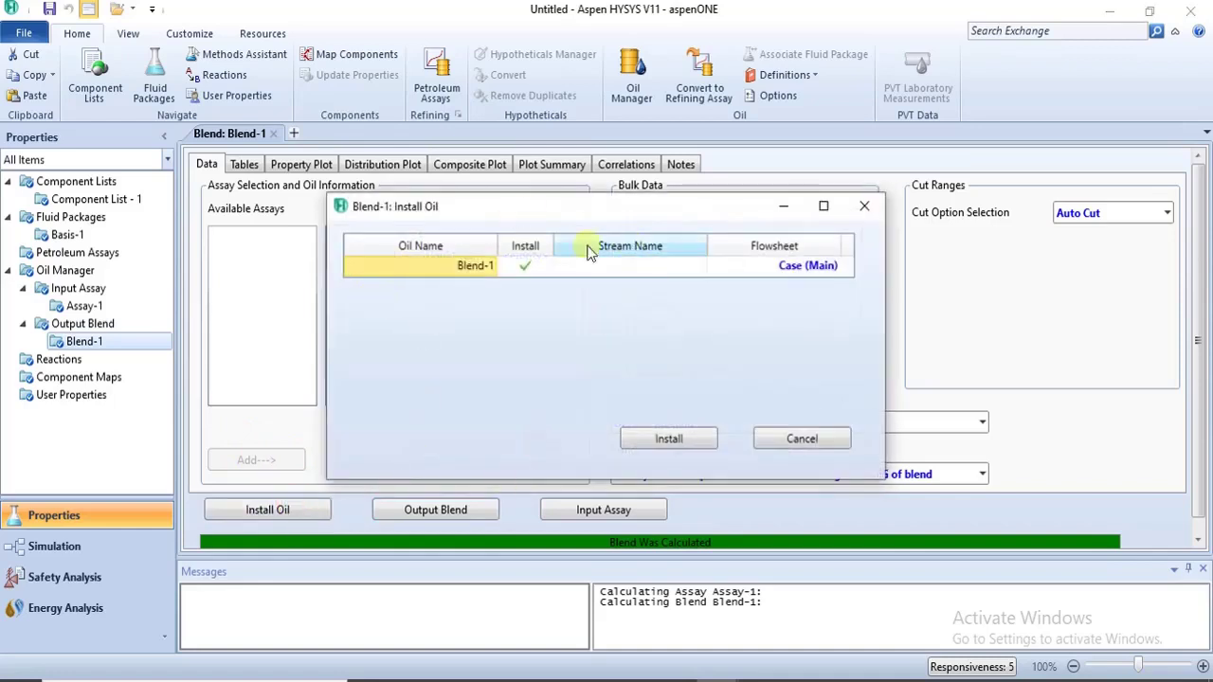
pyautogui.click(632, 269)
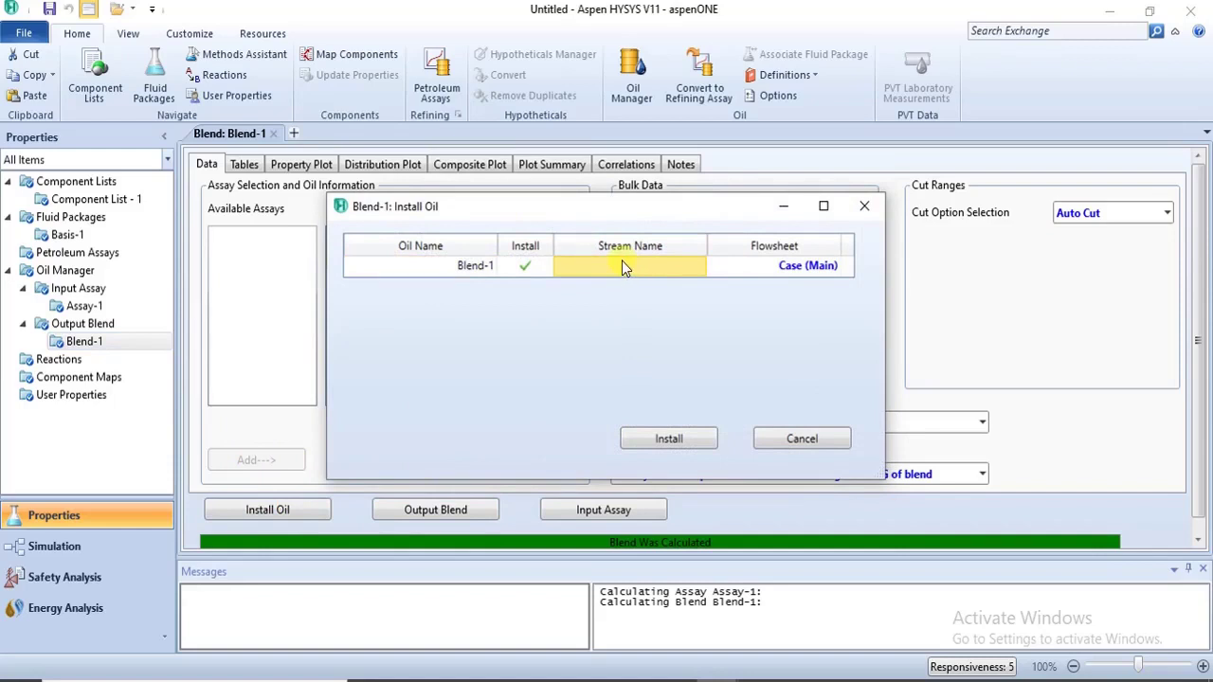
pyautogui.write('CRU')
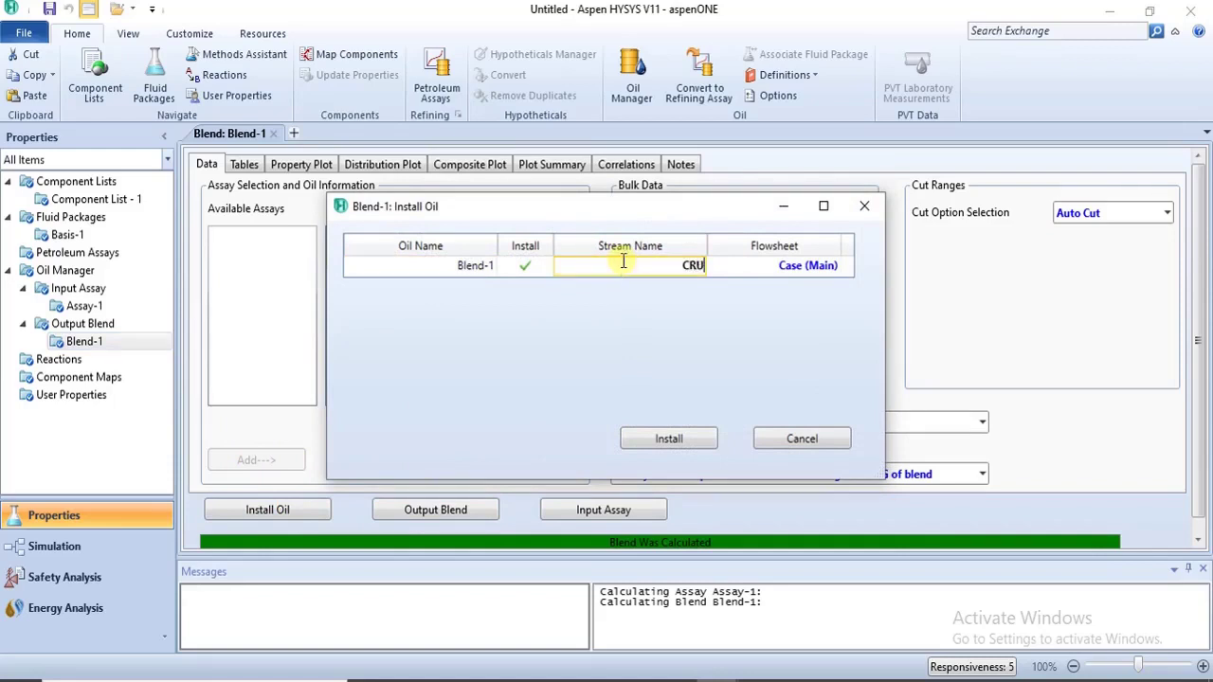
pyautogui.write('DE OIL')
pyautogui.press('Return')
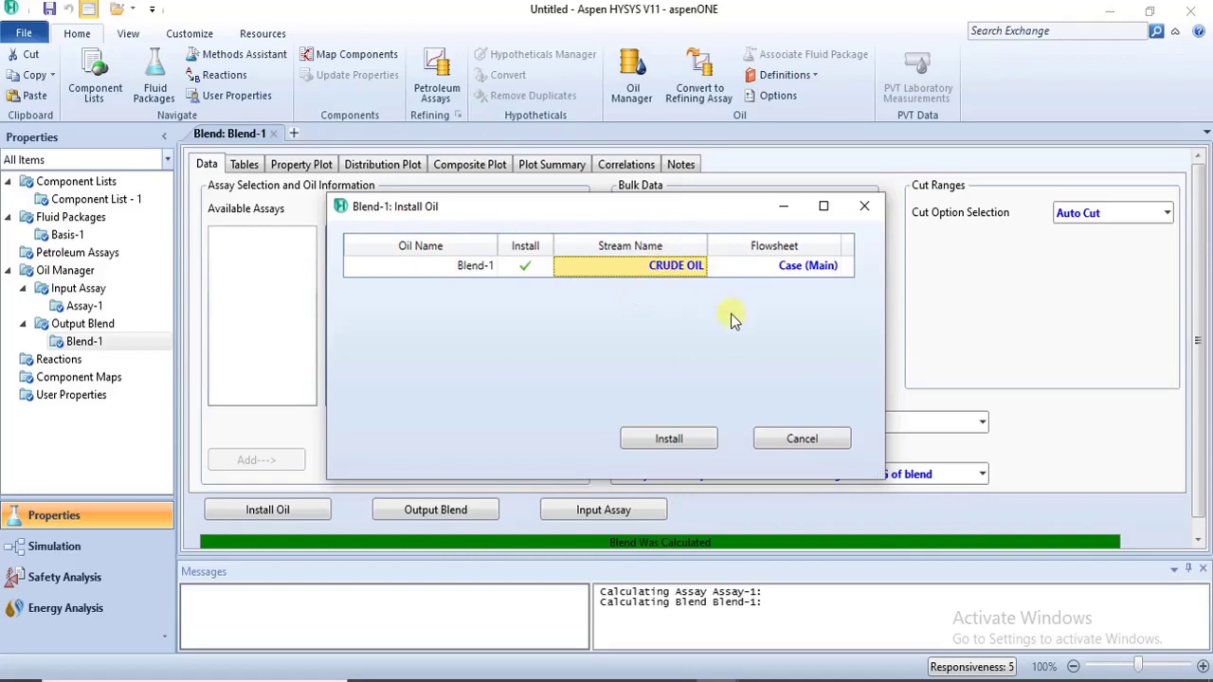
pyautogui.click(699, 437)
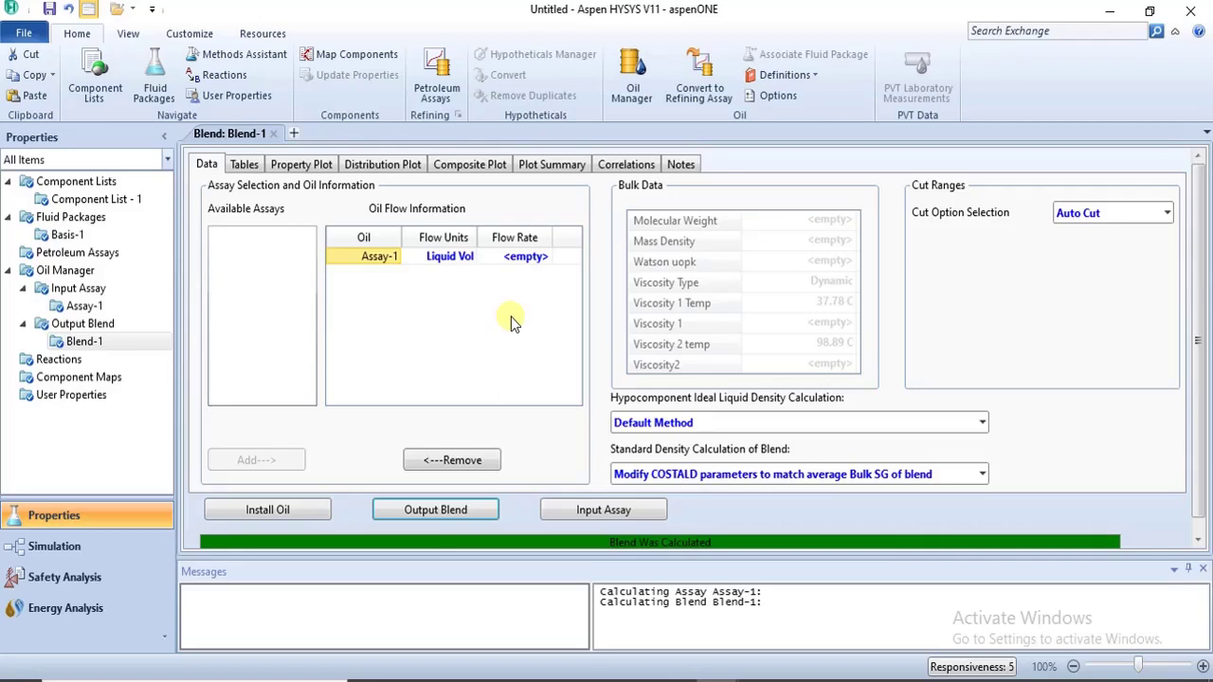
# Step: Review Assay-1's input data and show the cut distribution plot of Blend-1
pyautogui.doubleClick(84, 306)
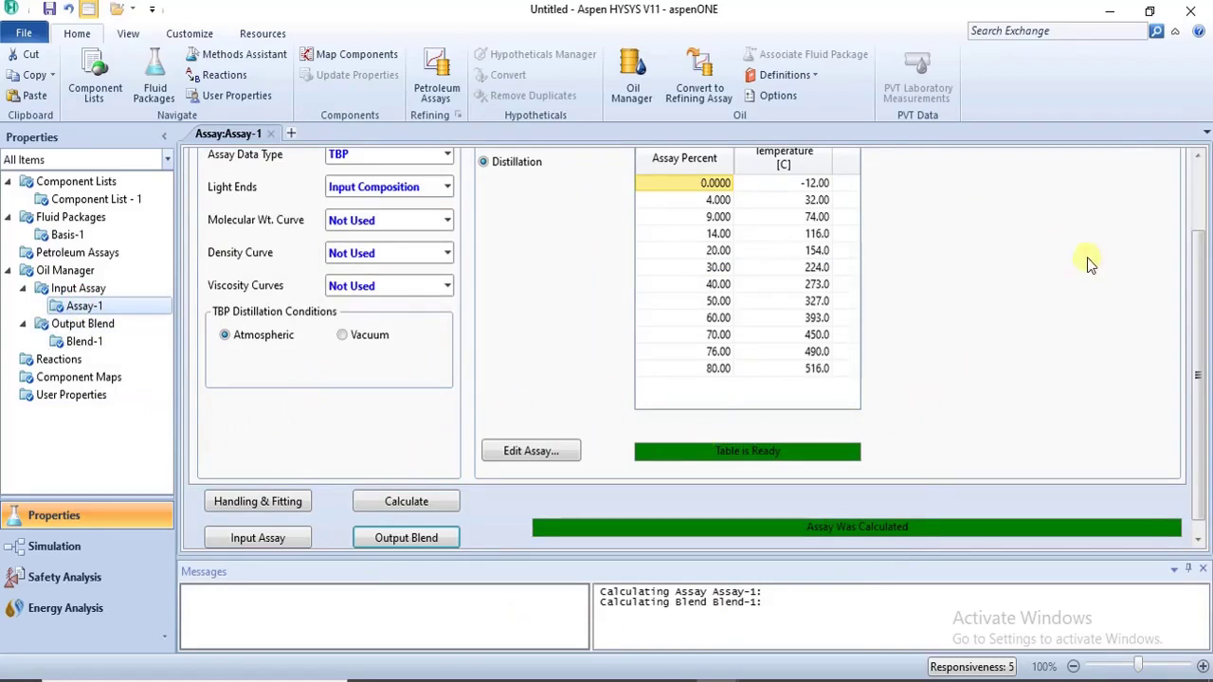
pyautogui.click(1196, 180)
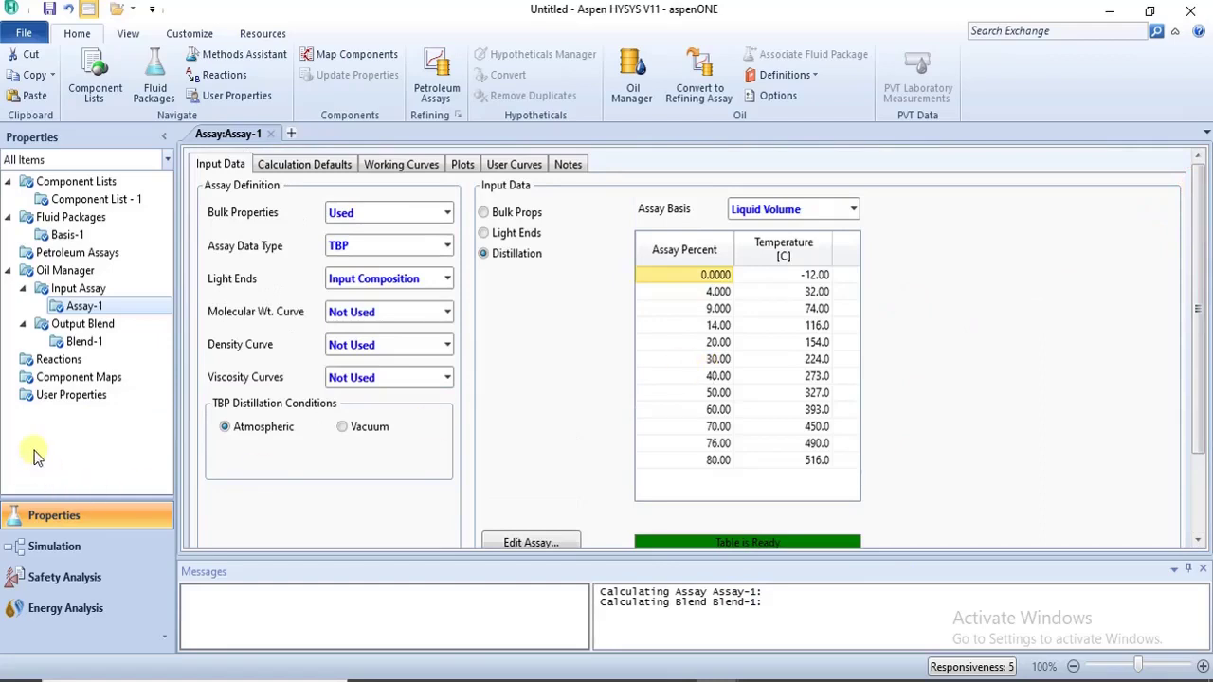
pyautogui.click(87, 343)
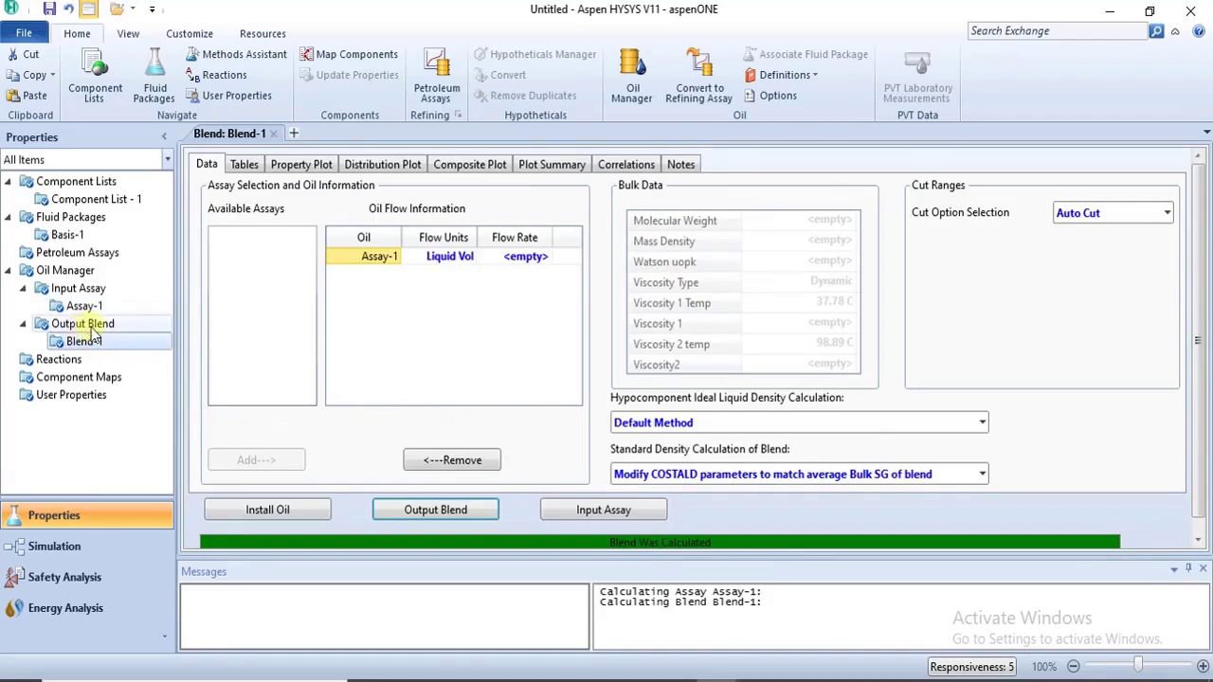
pyautogui.click(356, 169)
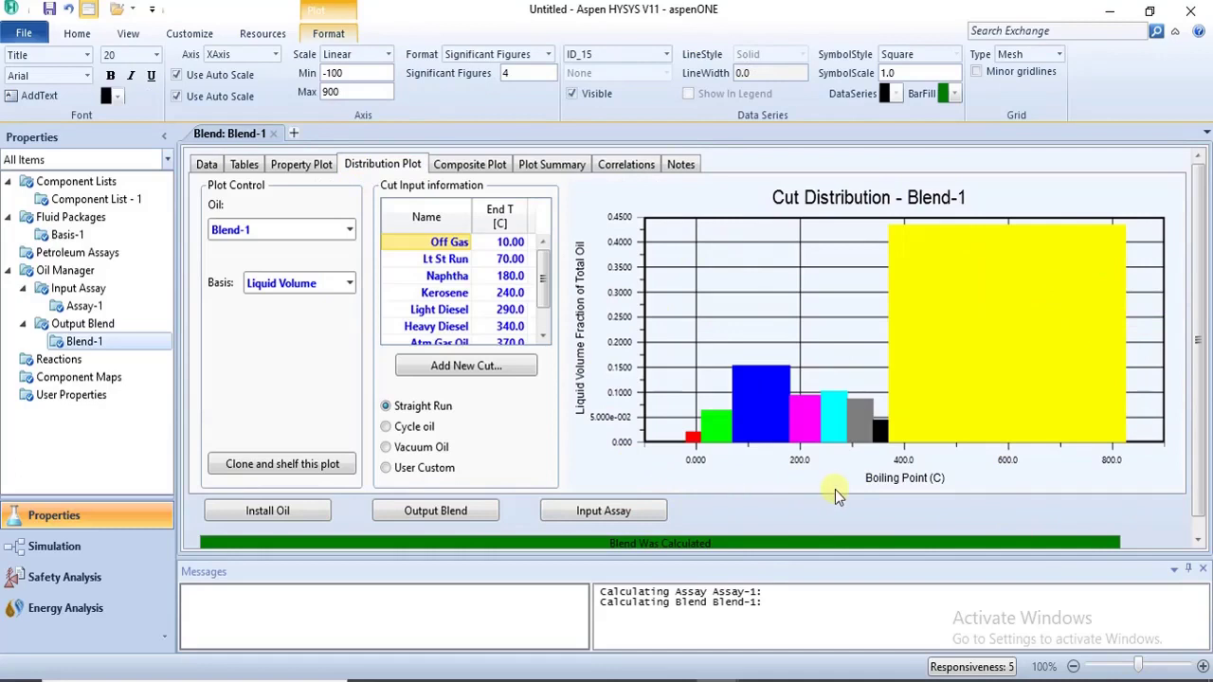
# Step: Display the TBP distillation curve in Blend-1's property plot on a liquid volume basis
pyautogui.click(320, 167)
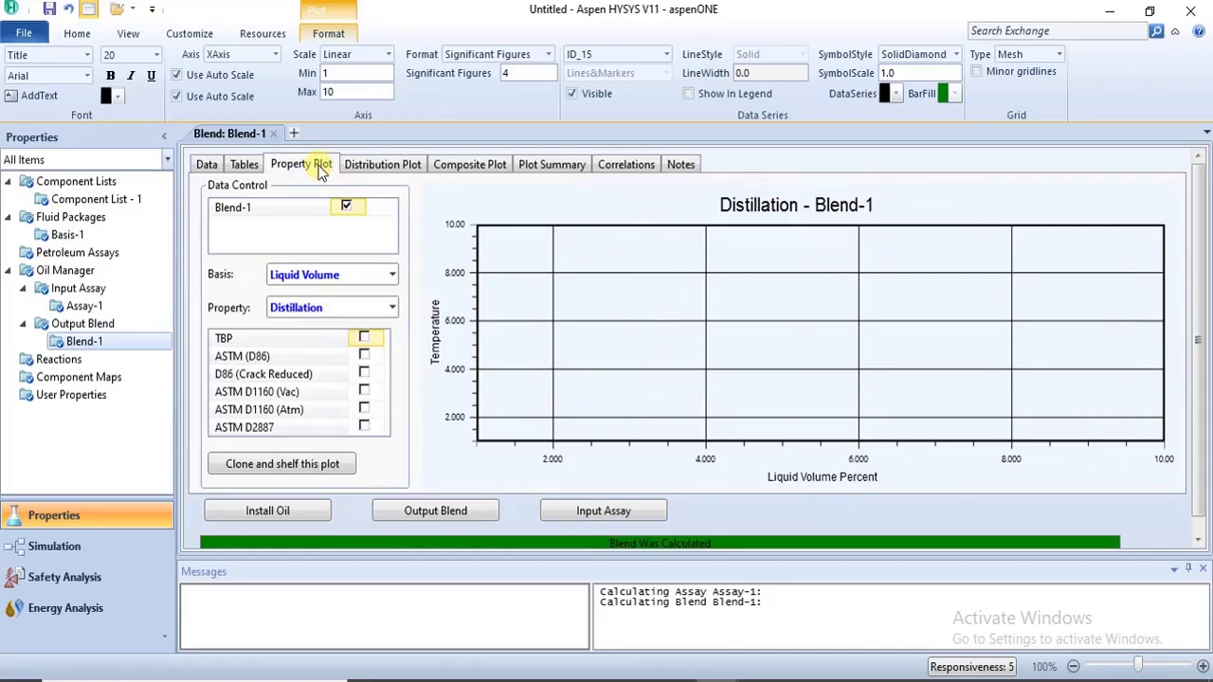
pyautogui.click(365, 338)
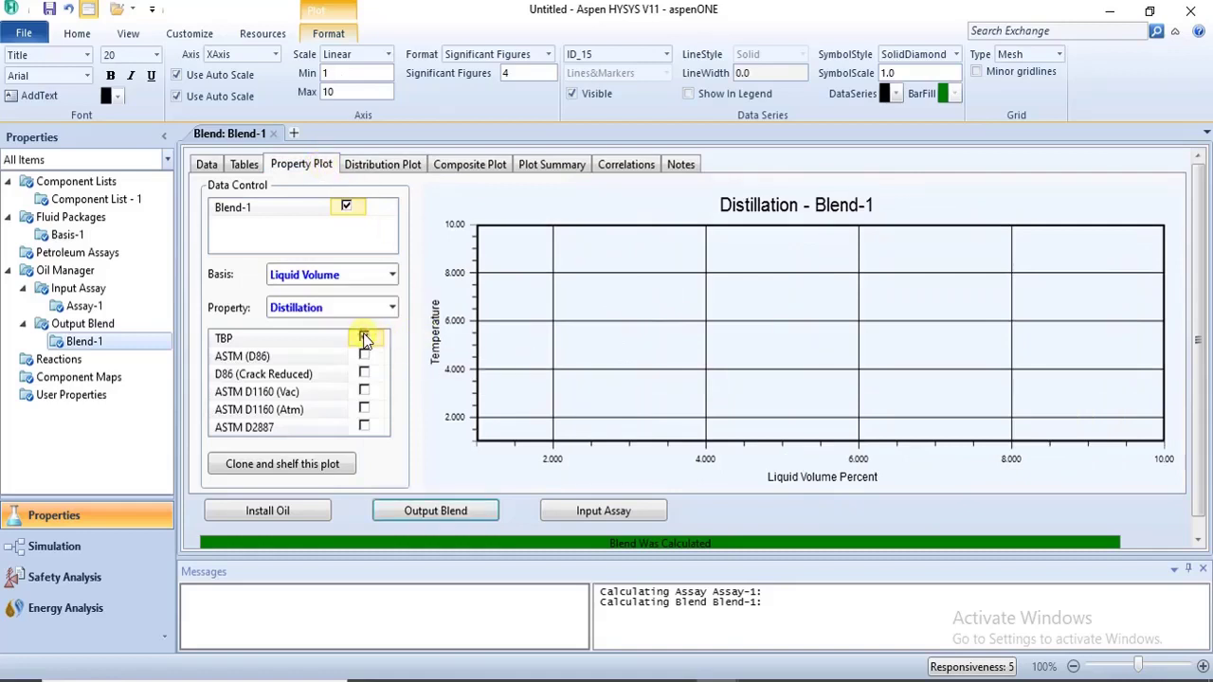
pyautogui.click(365, 338)
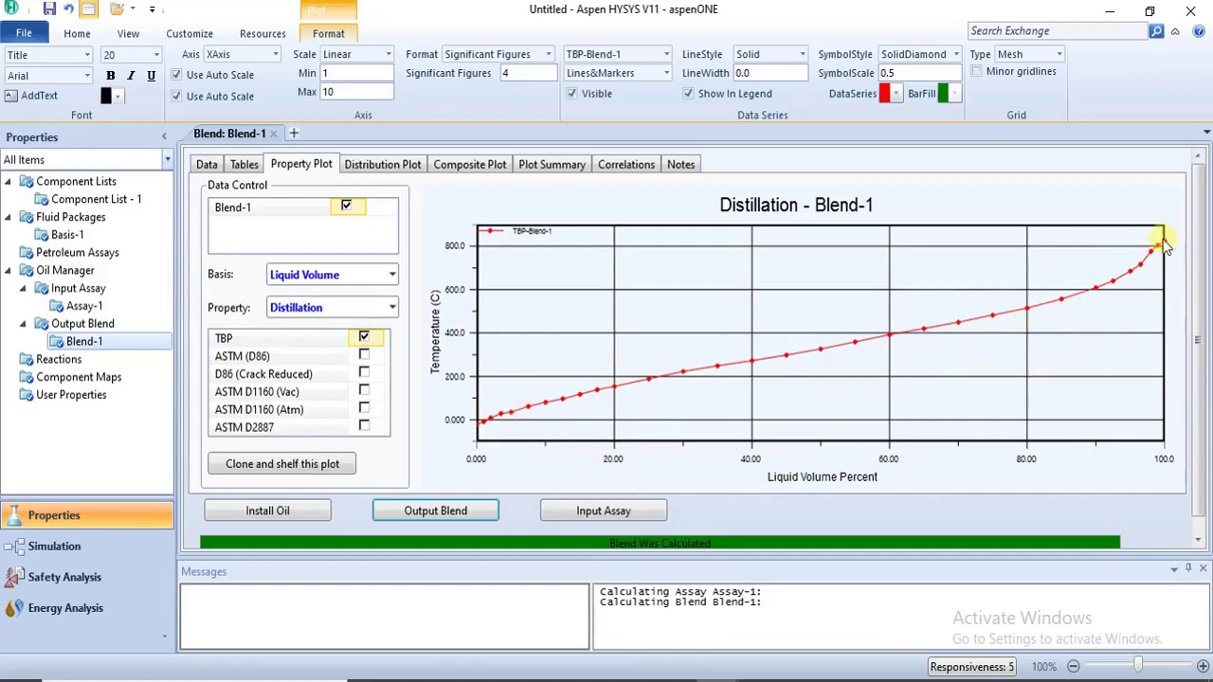
# Step: Examine Blend-1's component properties and component breakdown tables, and switch the table type to Molar Compositions
pyautogui.click(245, 164)
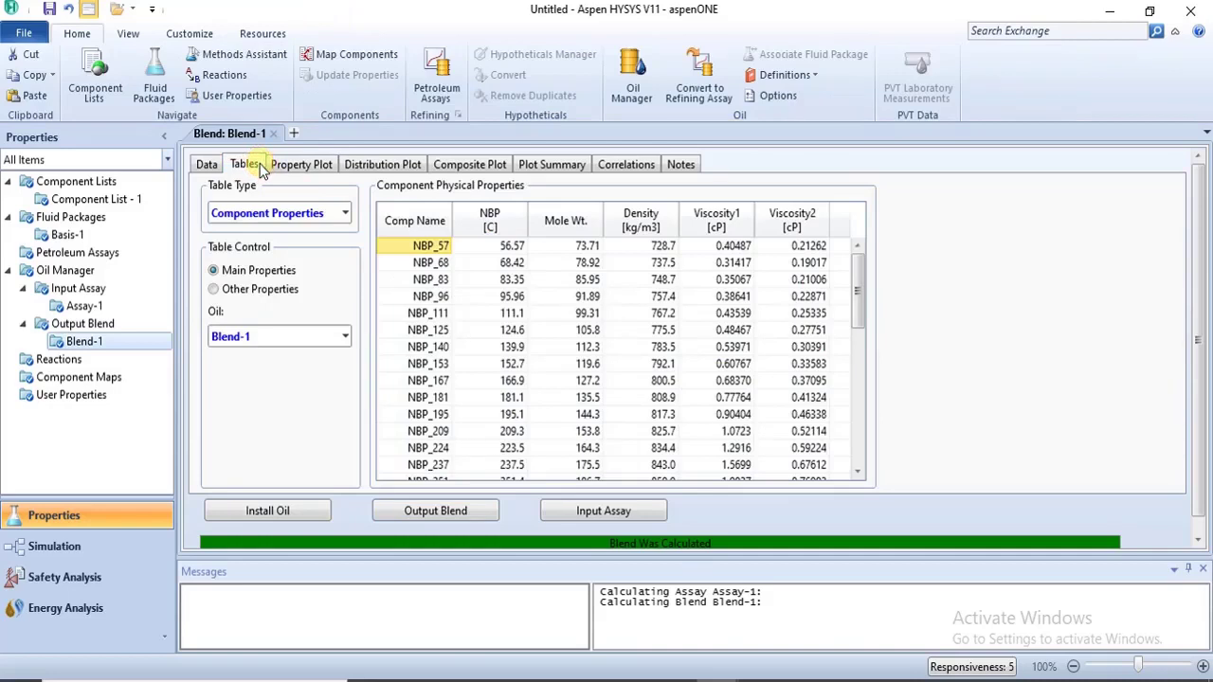
pyautogui.click(346, 216)
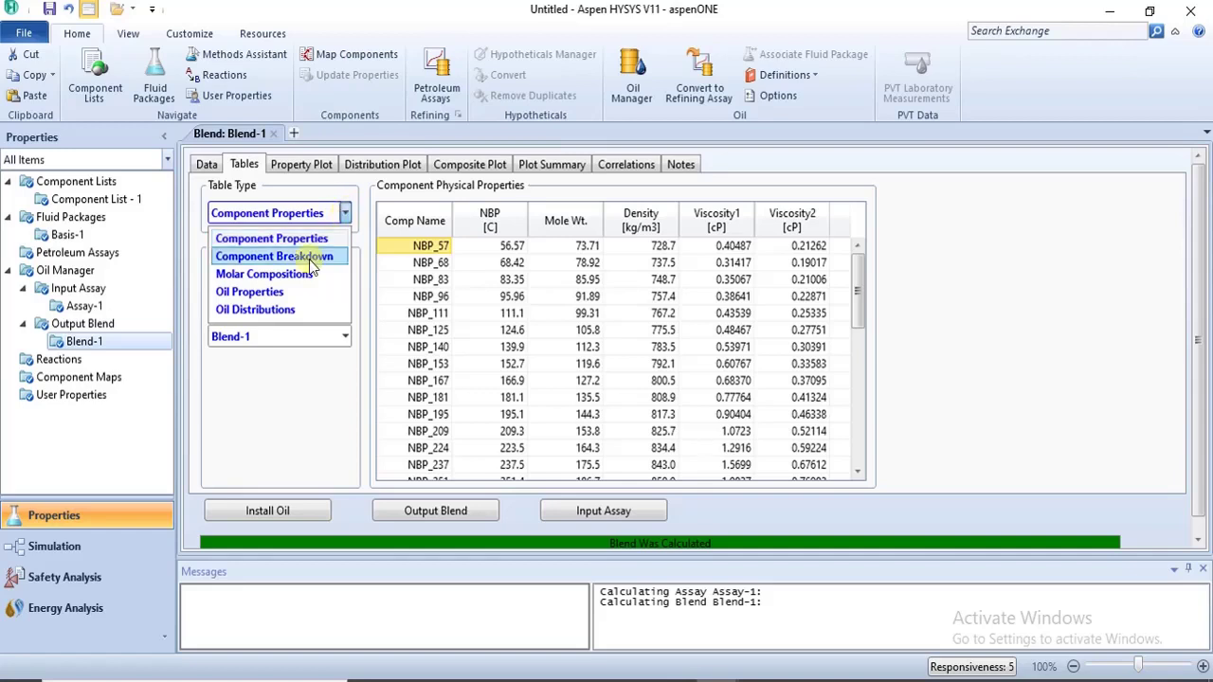
pyautogui.click(298, 257)
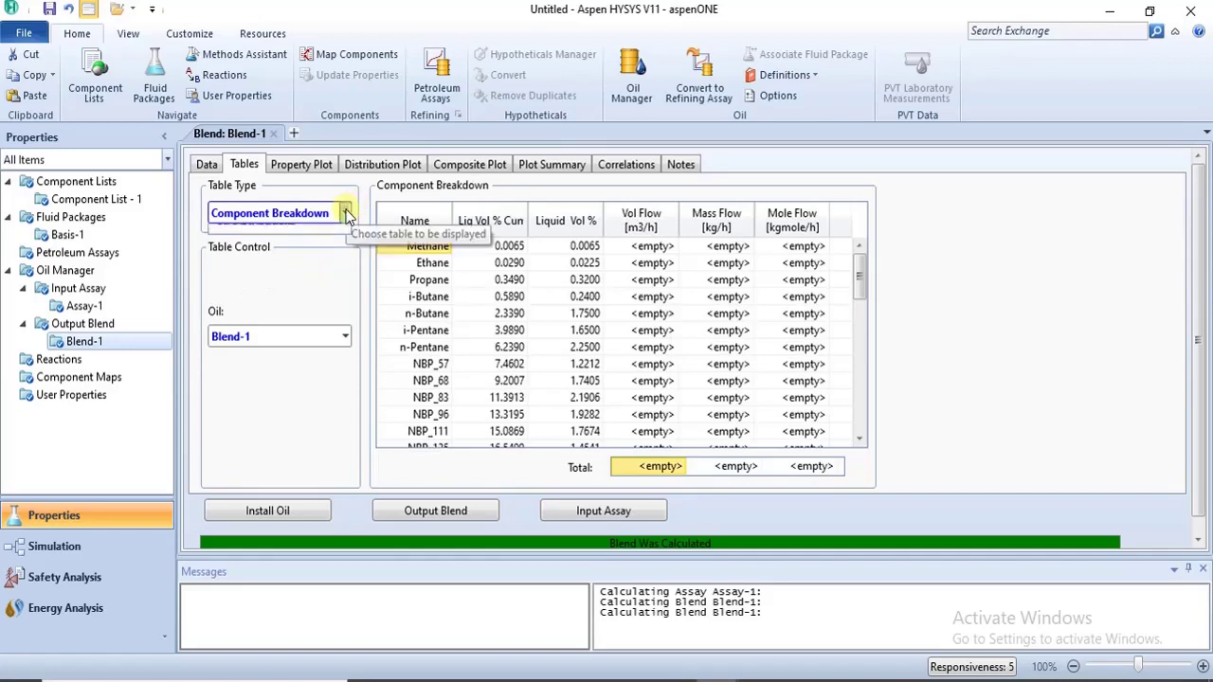
pyautogui.click(346, 214)
pyautogui.click(299, 276)
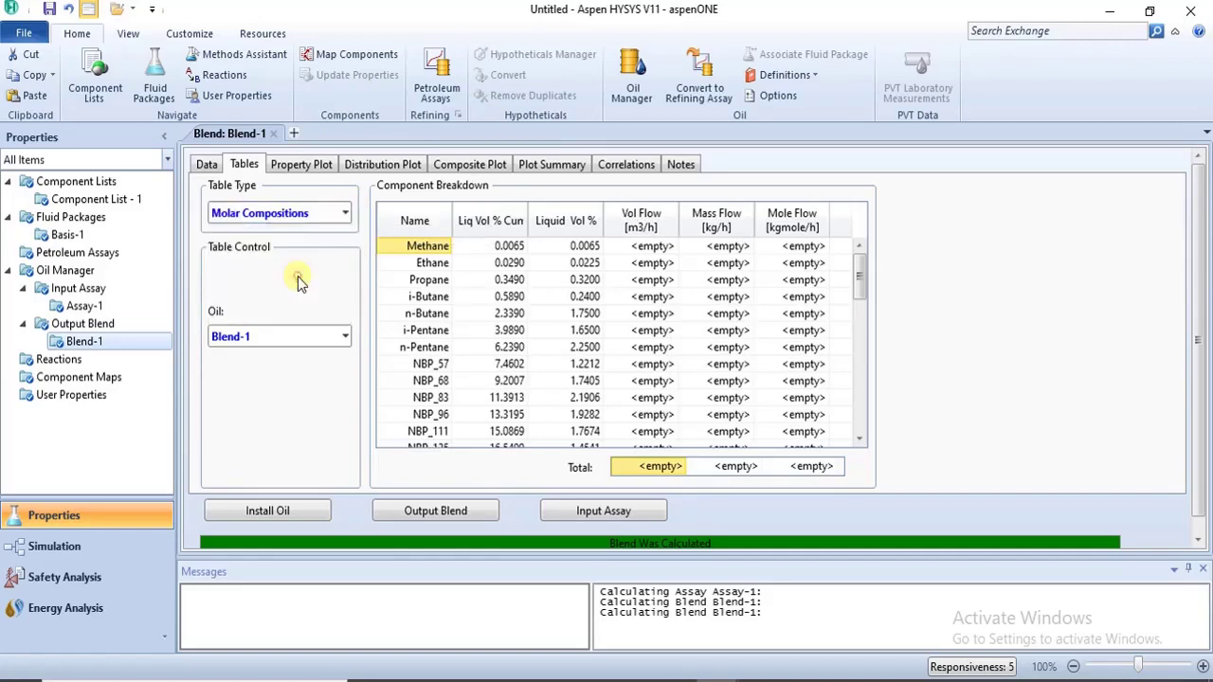
# Step: Examine the Oil Distributions, Oil Properties and Component Properties tables of Blend-1
pyautogui.click(345, 215)
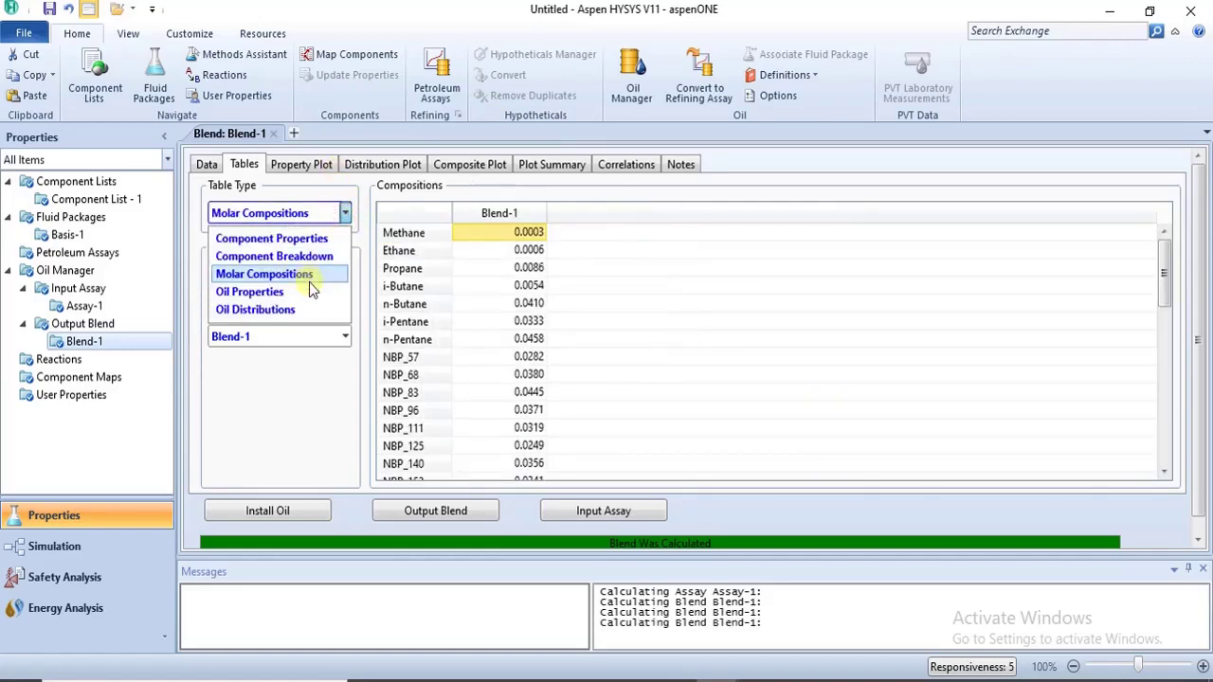
pyautogui.click(305, 309)
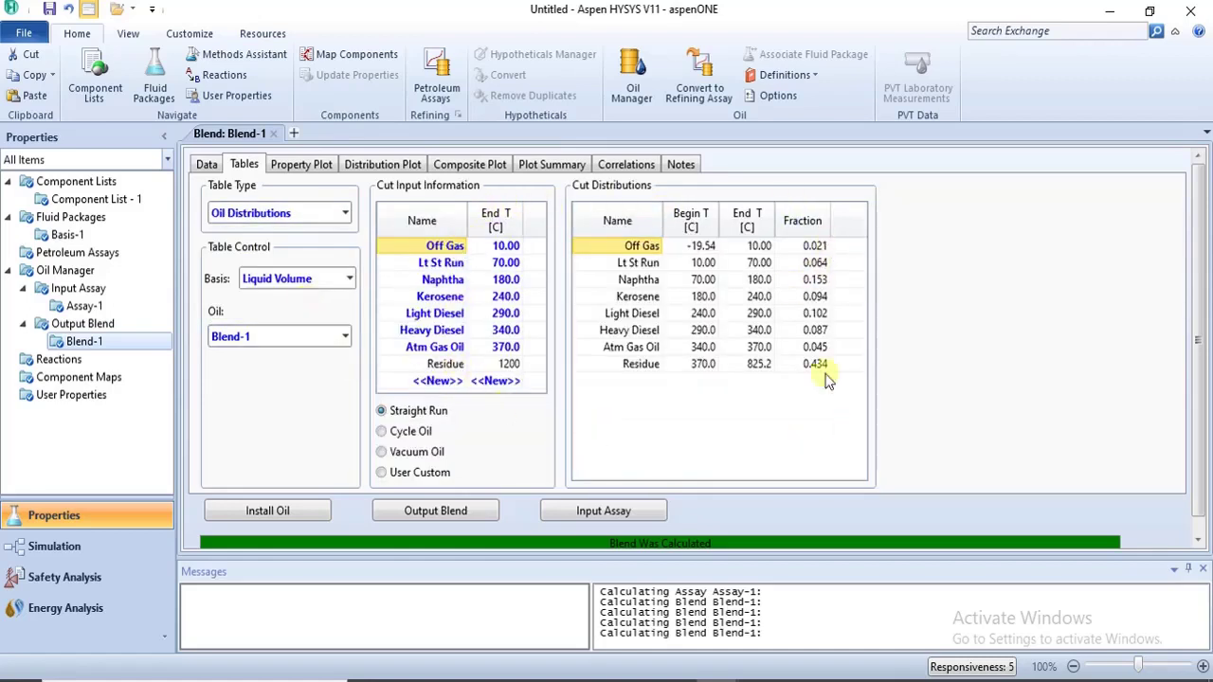
pyautogui.click(348, 215)
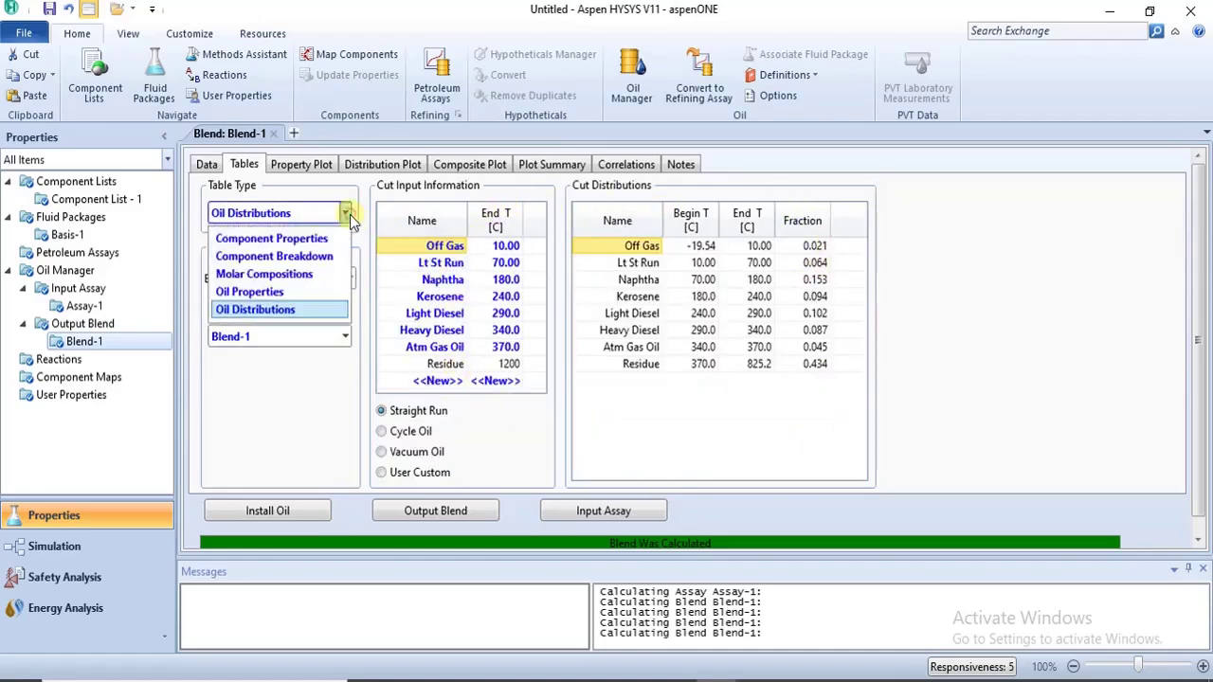
pyautogui.click(271, 290)
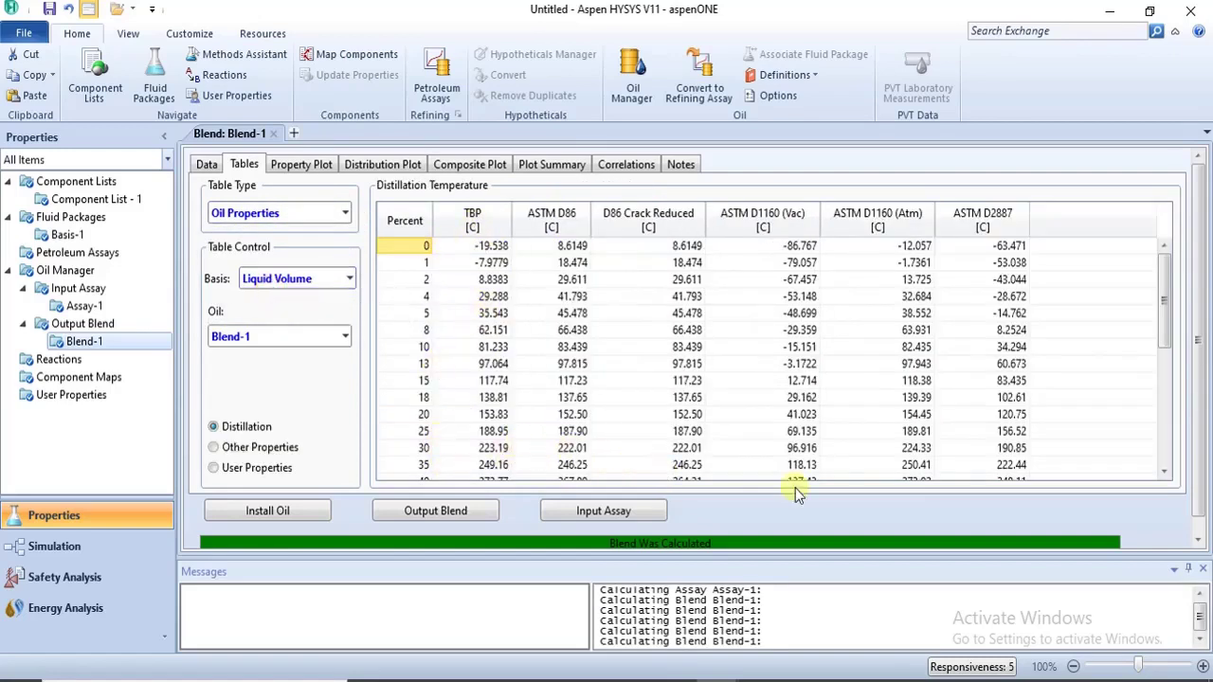
pyautogui.click(347, 213)
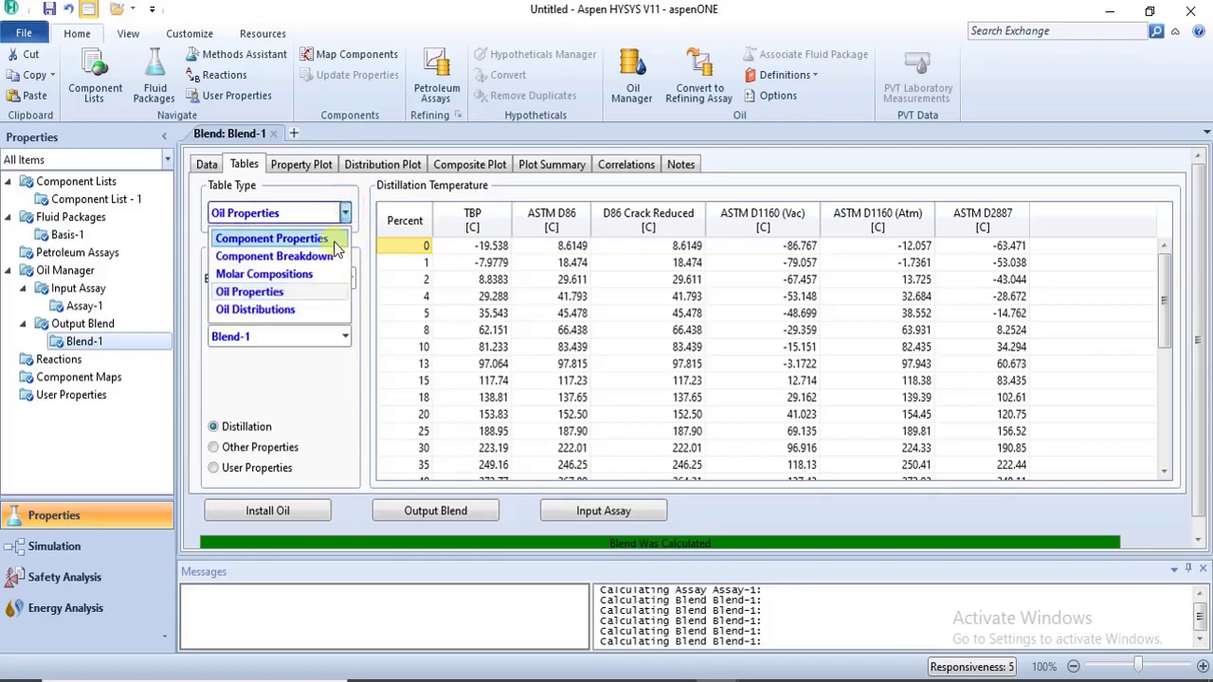
pyautogui.click(334, 241)
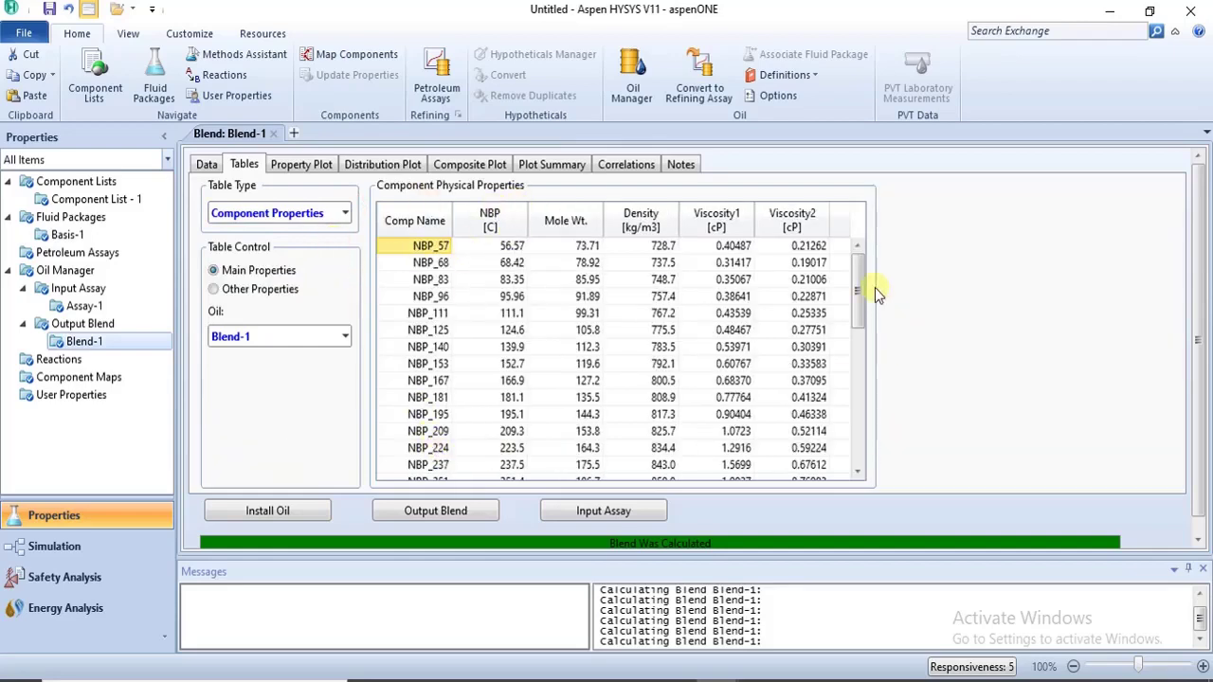
pyautogui.moveTo(858, 296); pyautogui.dragTo(873, 272)
# Step: Review the pure and hypothetical components in Component List - 1, and check the installation status of the output blend
pyautogui.doubleClick(94, 199)
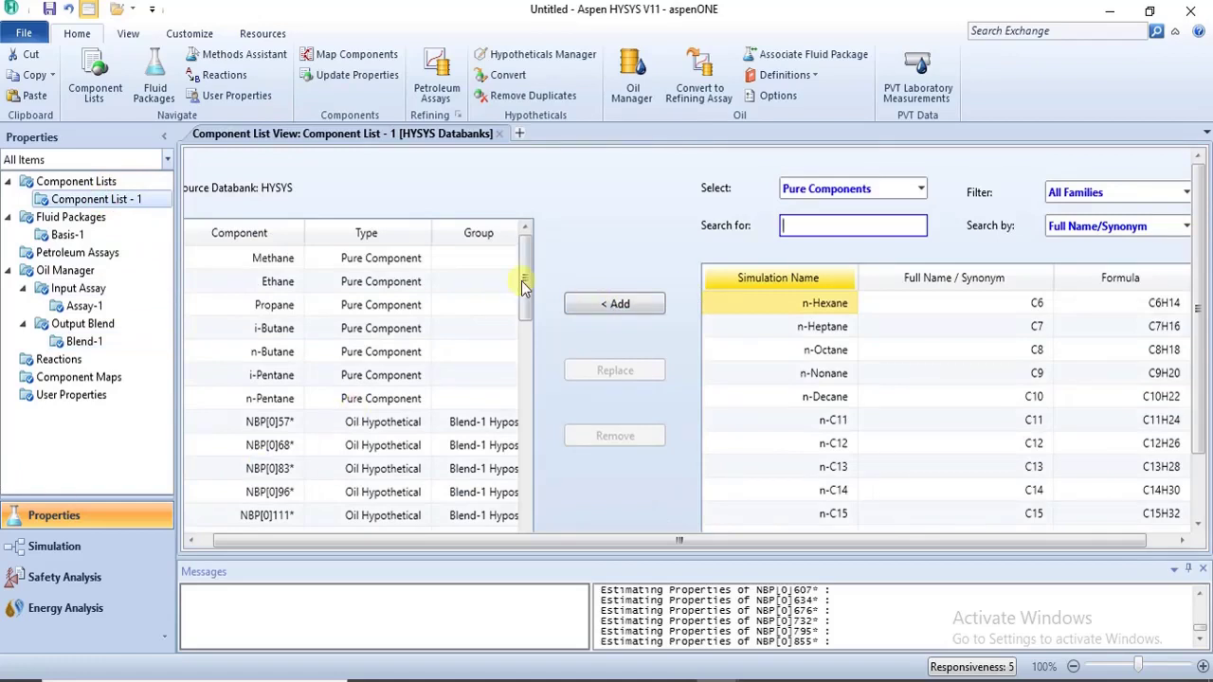
pyautogui.moveTo(525, 284); pyautogui.dragTo(567, 245)
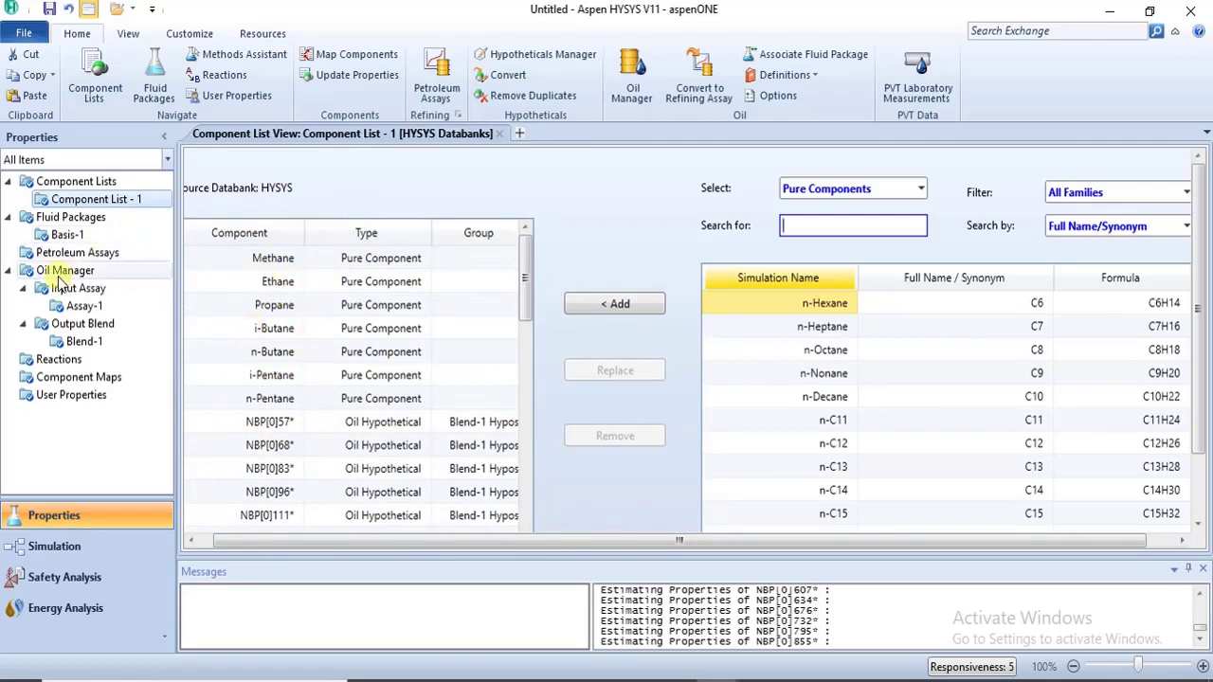
pyautogui.click(85, 324)
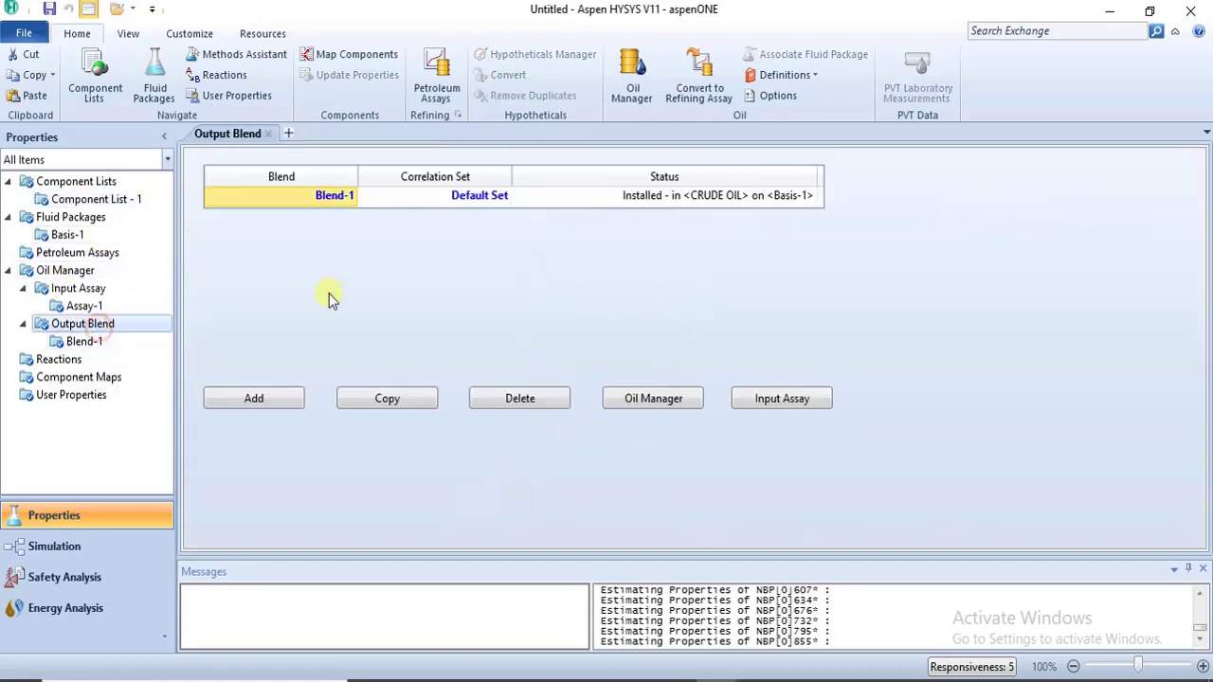
# Step: Review Blend-1's property, distribution and composite plots and its plot summary, and return to the output blend overview
pyautogui.click(94, 341)
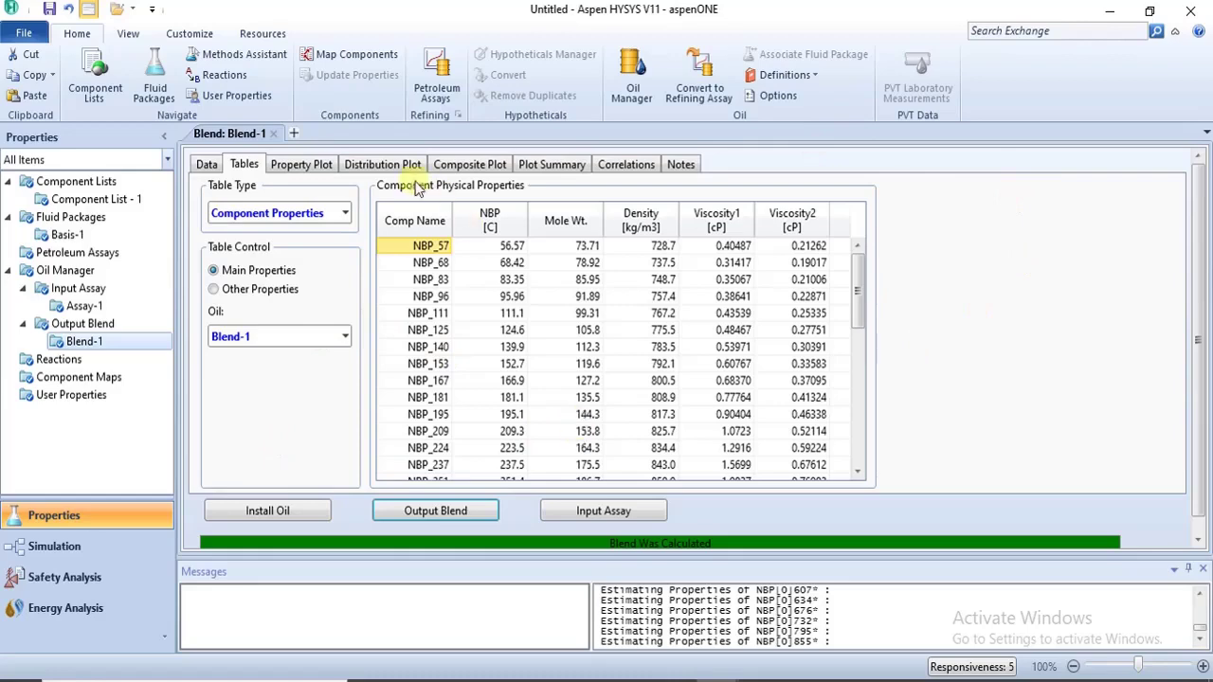
pyautogui.click(389, 167)
pyautogui.click(486, 167)
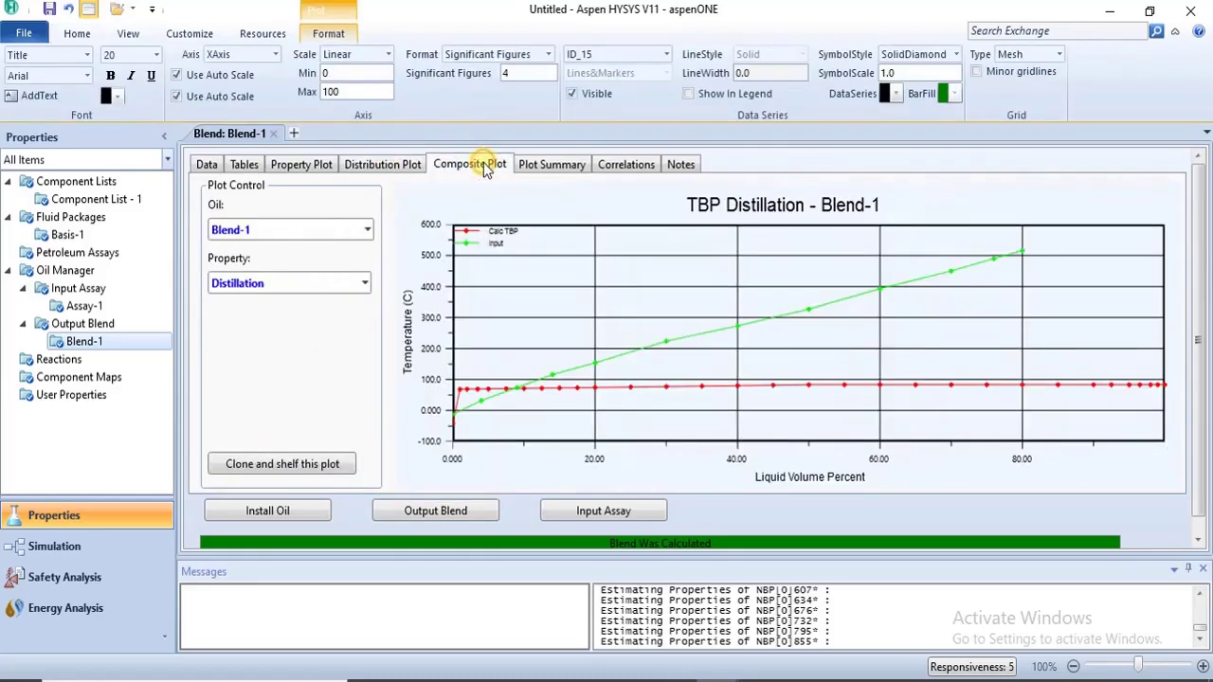
pyautogui.click(389, 164)
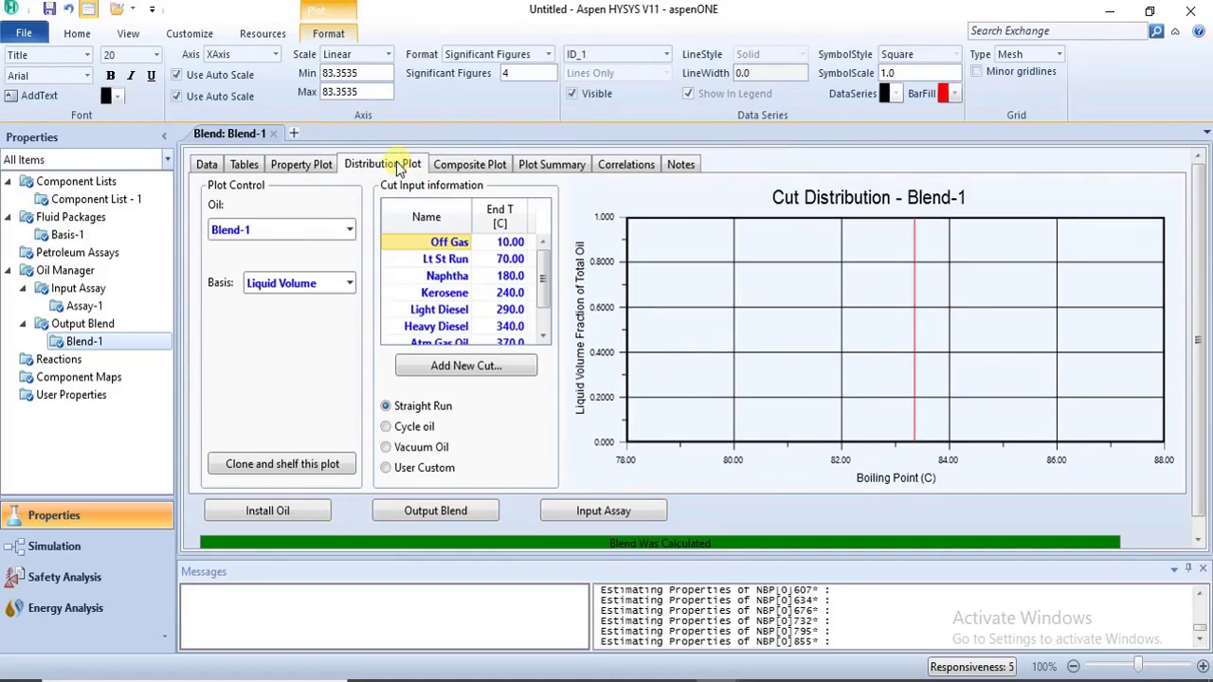
pyautogui.click(322, 166)
pyautogui.click(369, 166)
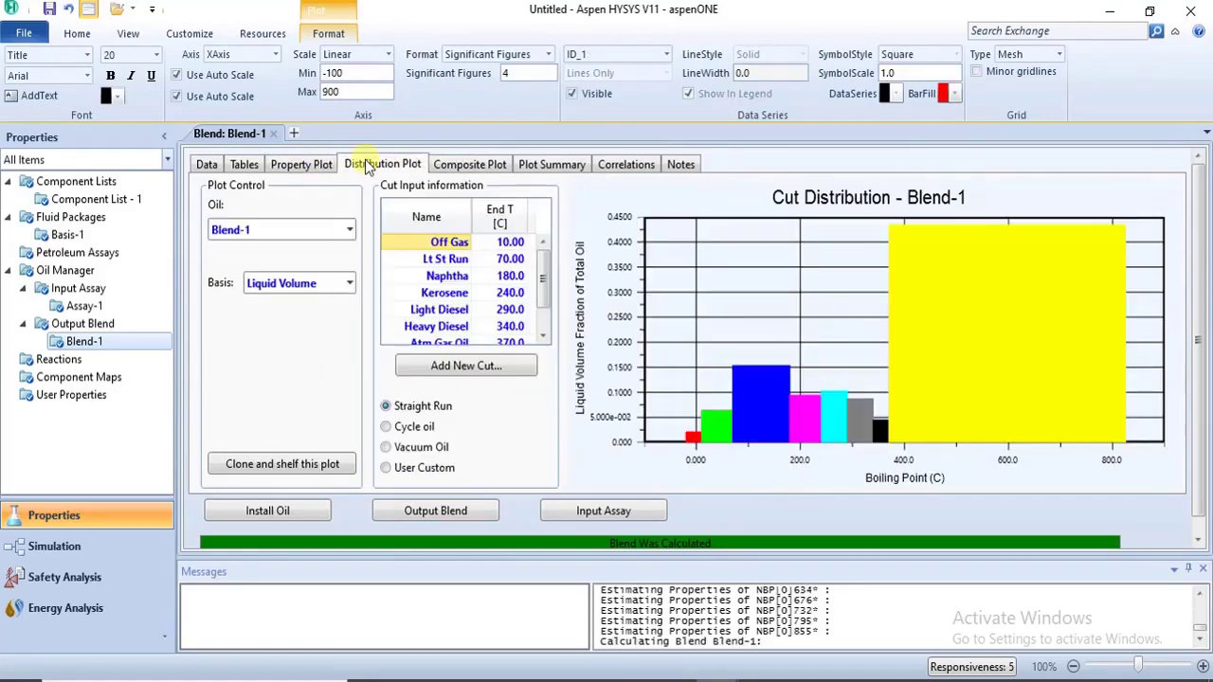
pyautogui.click(301, 166)
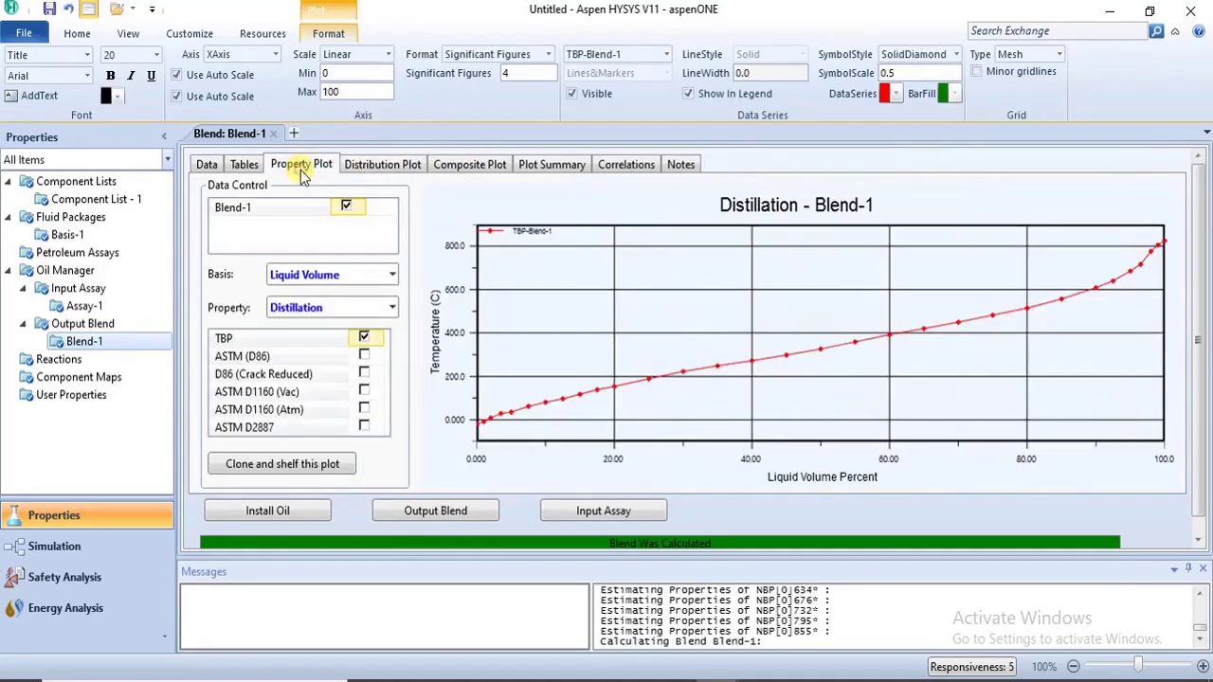
pyautogui.click(367, 170)
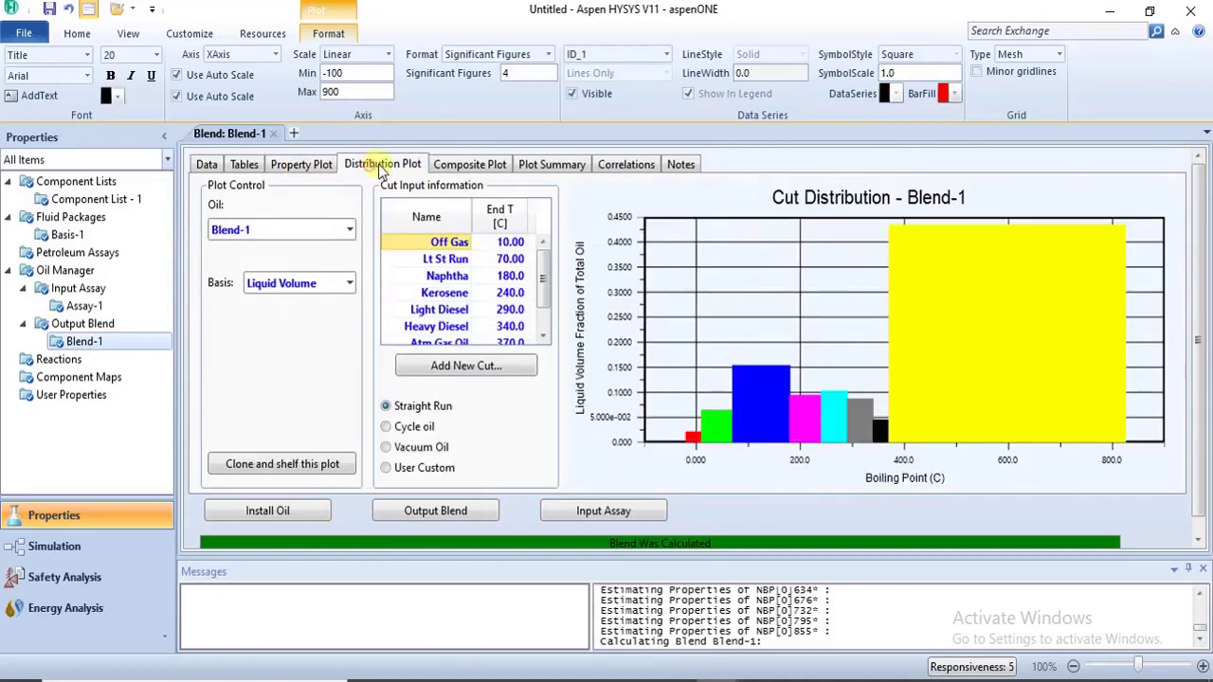
pyautogui.click(439, 168)
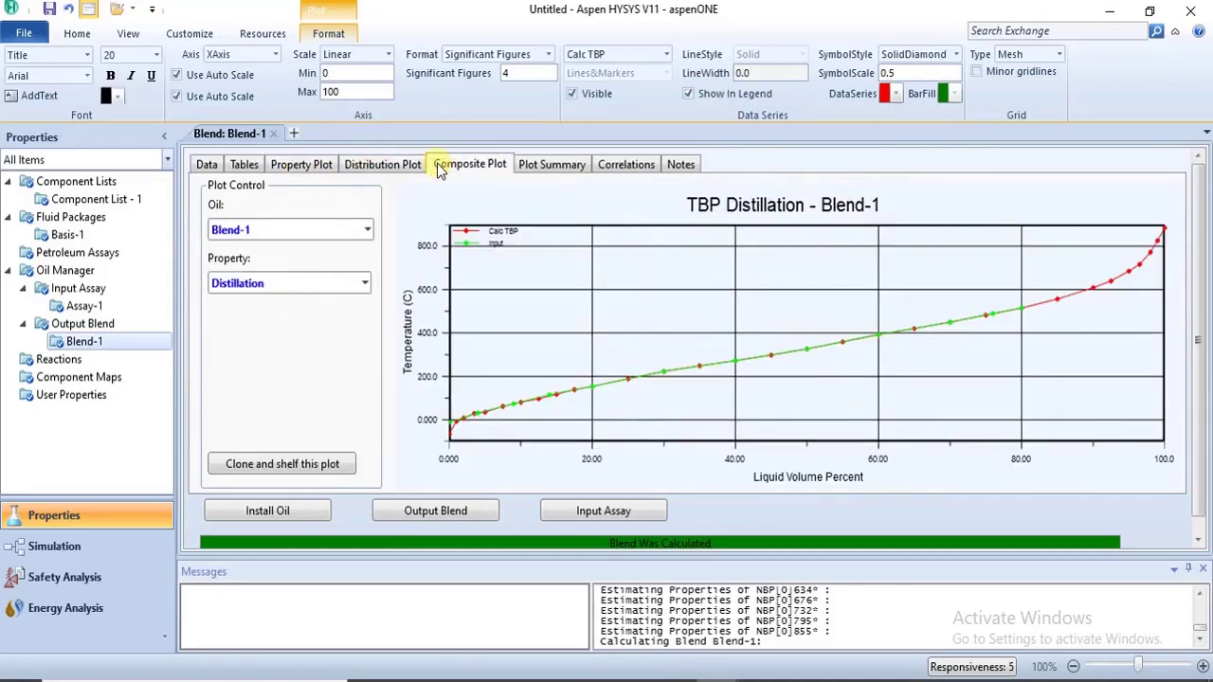
pyautogui.click(528, 175)
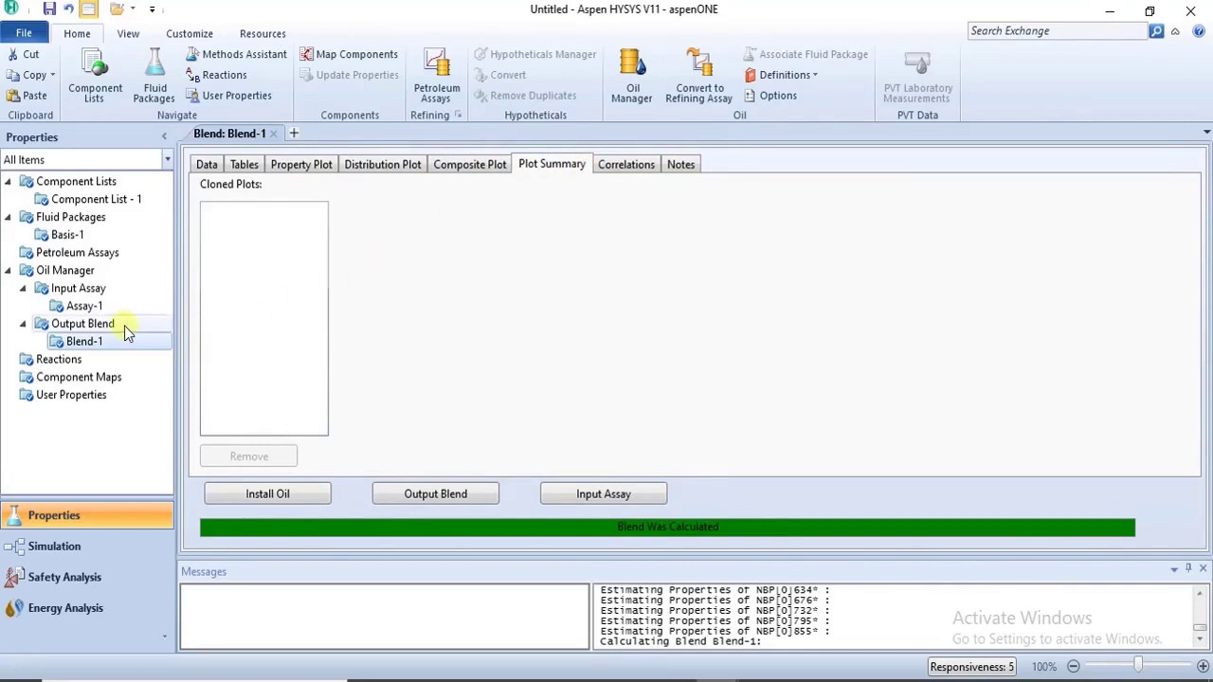
pyautogui.click(95, 326)
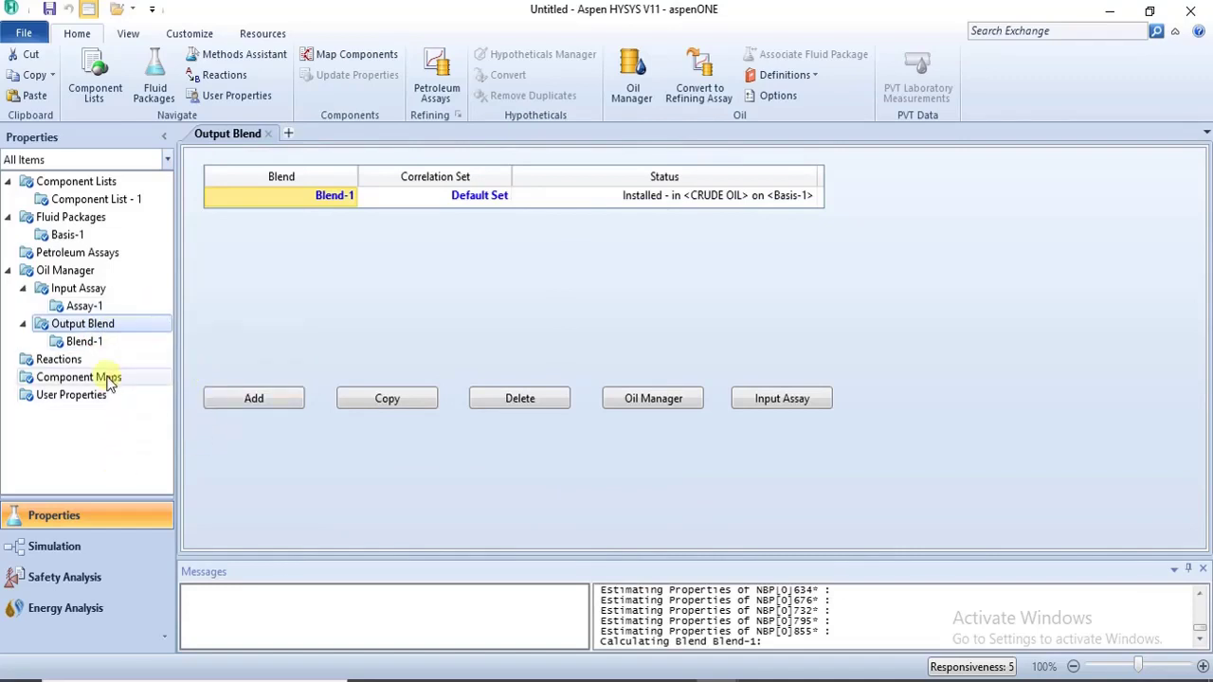
# Step: Open the CRUDE OIL stream in the simulation flowsheet and examine the mole fractions of its composition
pyautogui.click(54, 547)
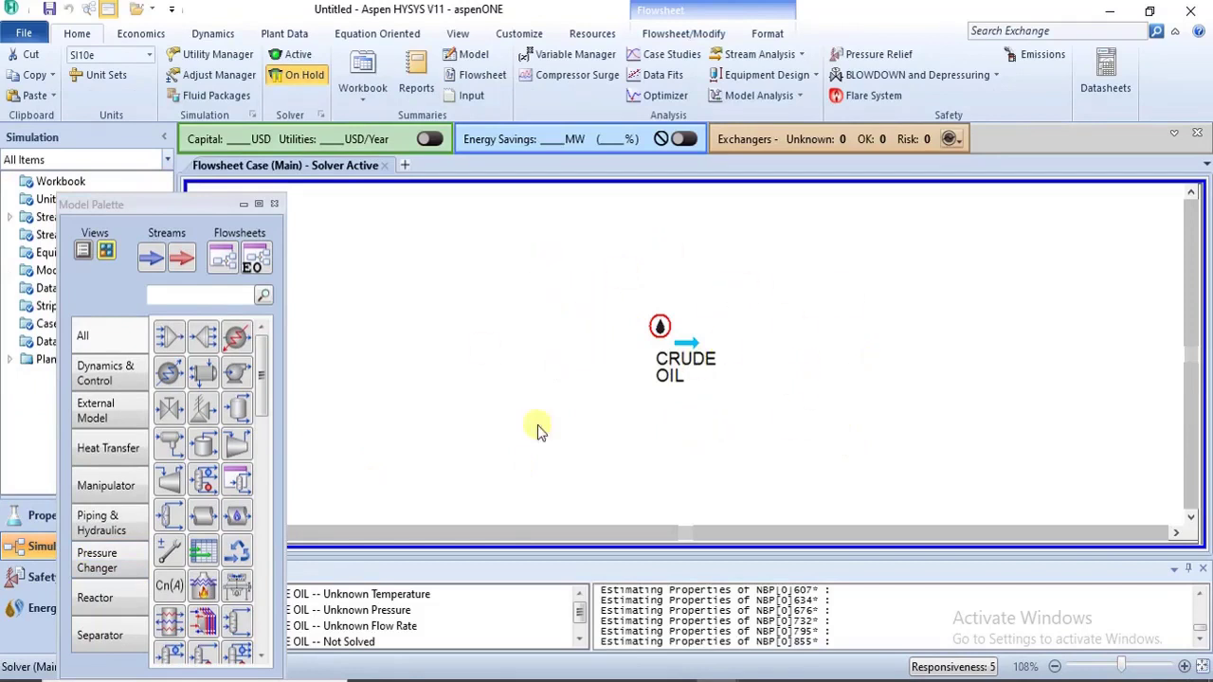
pyautogui.moveTo(682, 368)
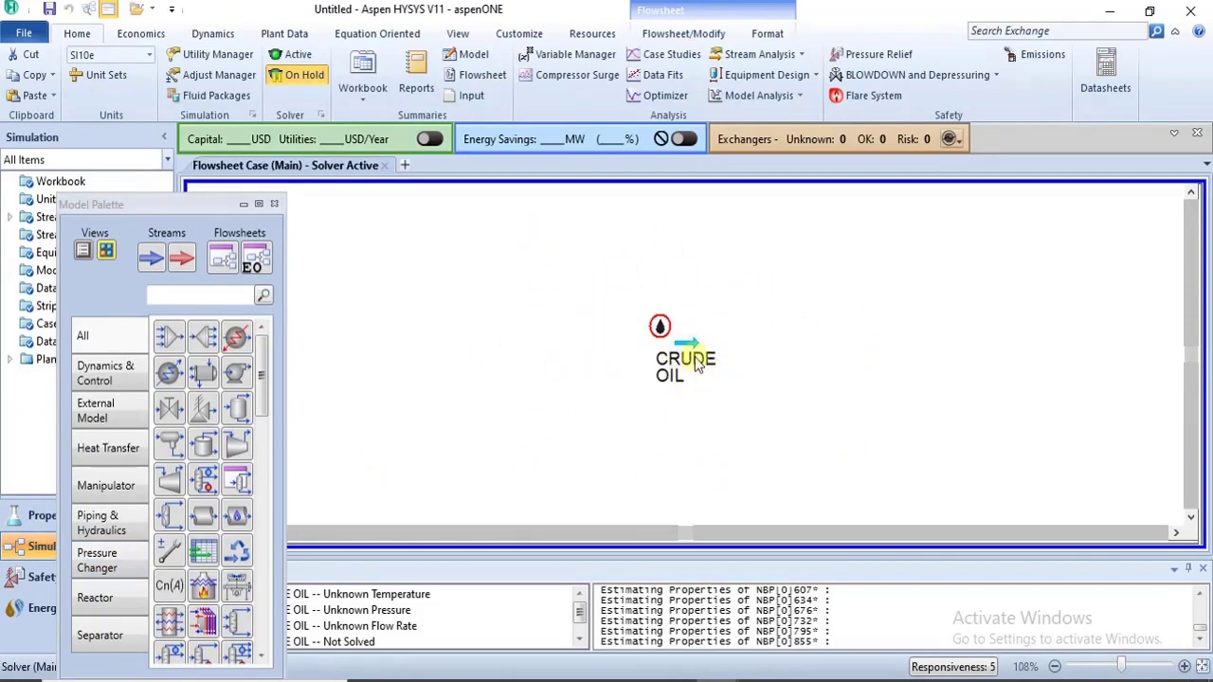
pyautogui.doubleClick(682, 347)
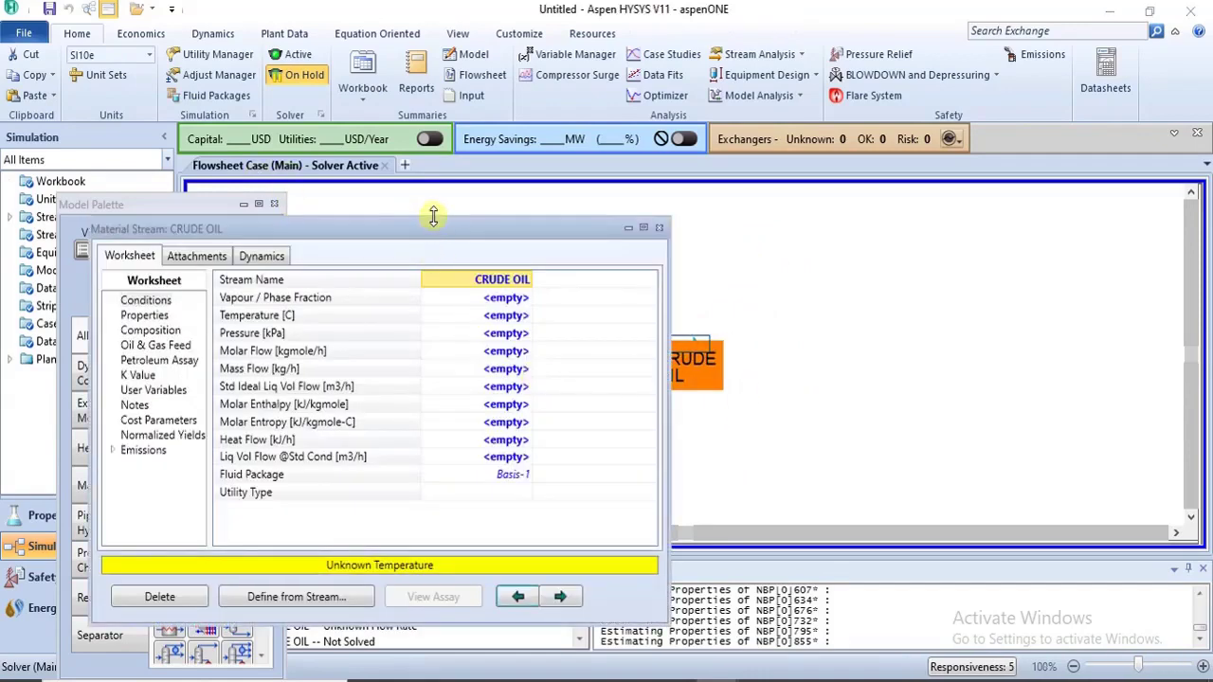
pyautogui.moveTo(433, 216); pyautogui.dragTo(630, 87)
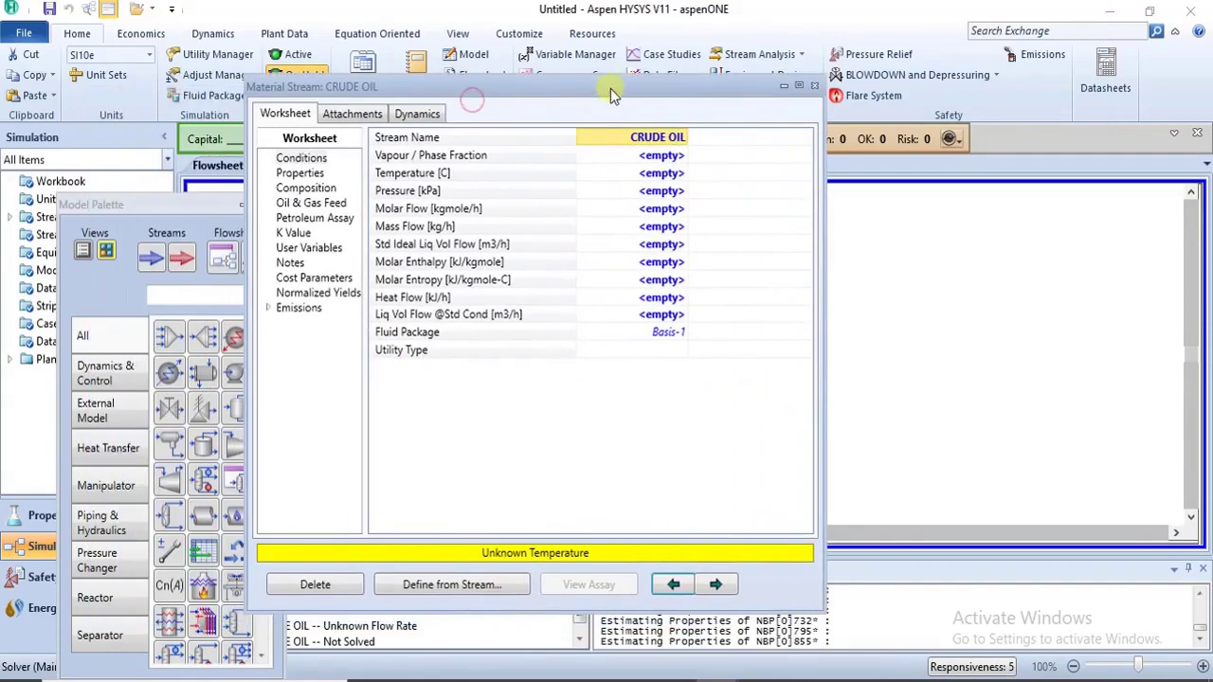
pyautogui.click(306, 187)
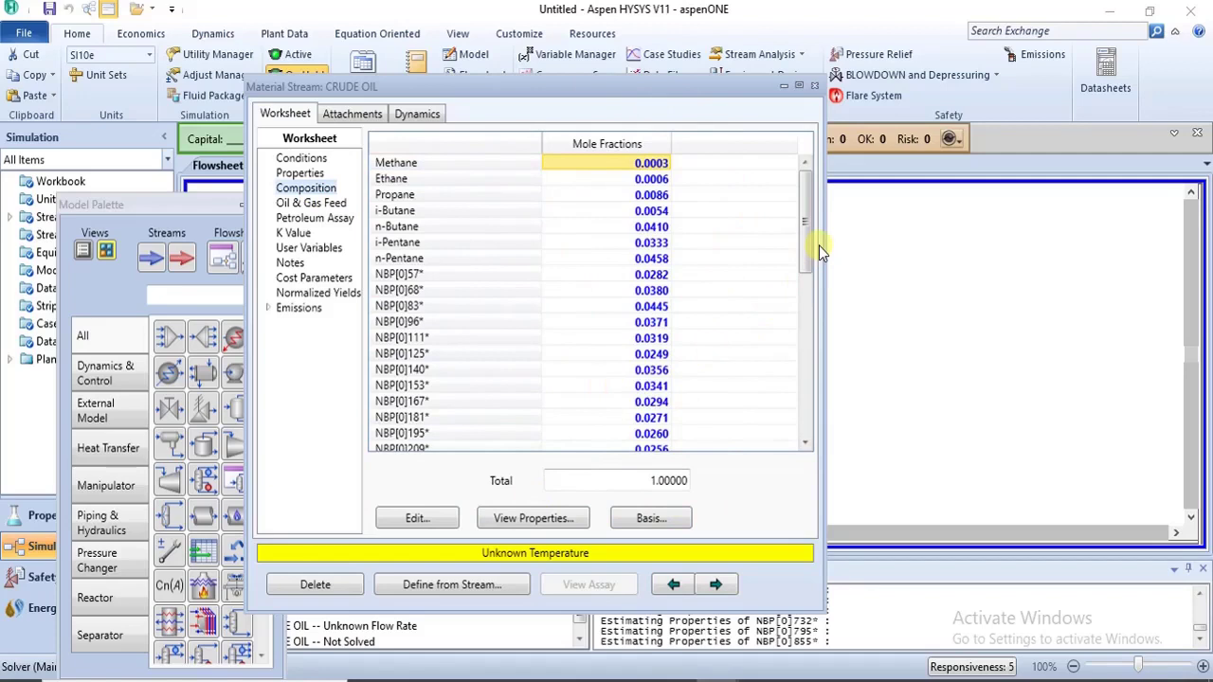
pyautogui.moveTo(803, 240); pyautogui.dragTo(798, 198)
# Step: Set the CRUDE OIL stream's temperature to 25 C and its pressure to 1 atm
pyautogui.click(317, 160)
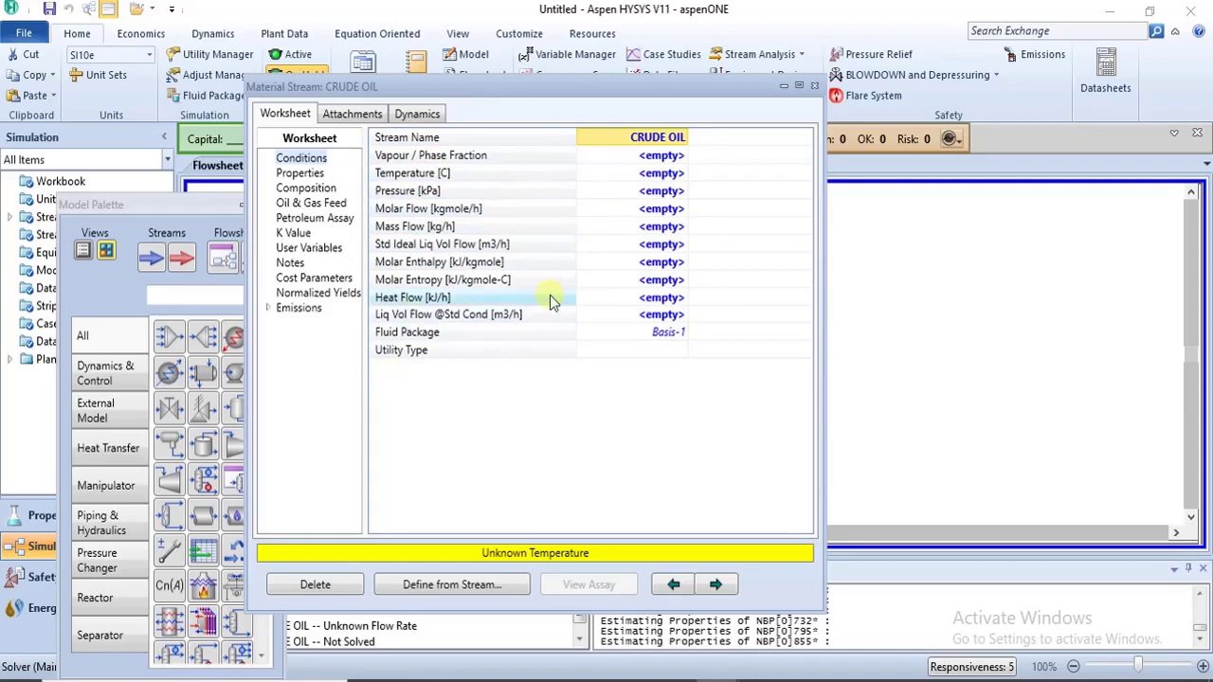
pyautogui.click(676, 173)
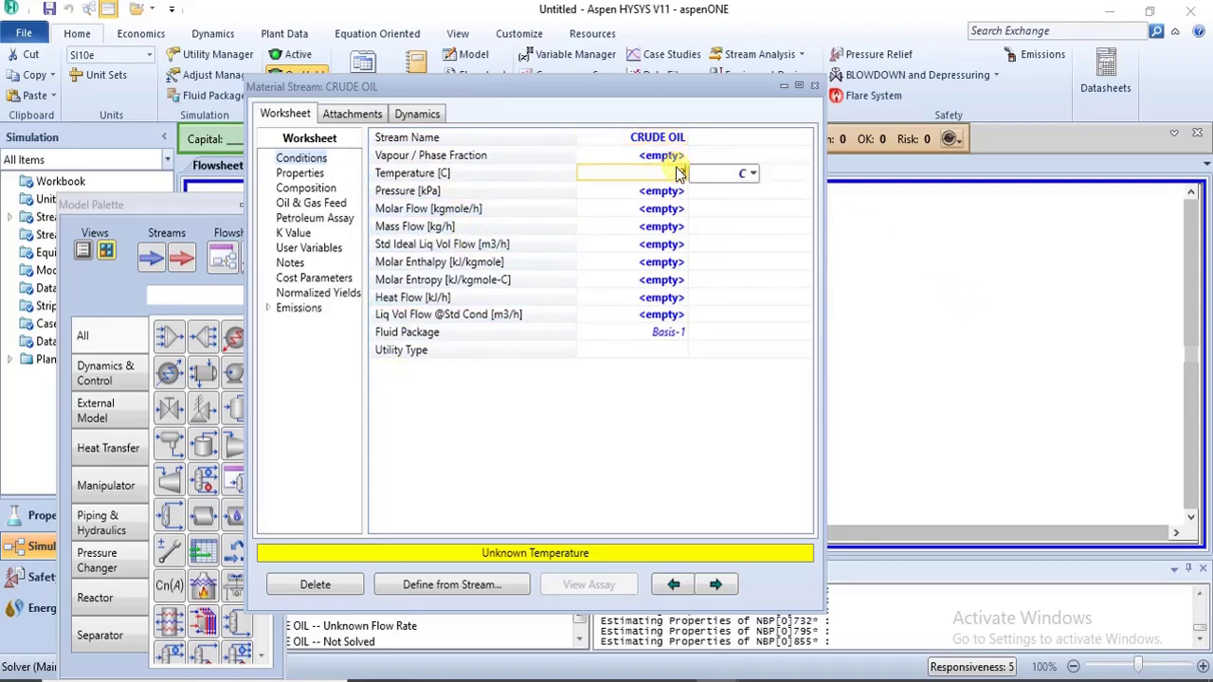
pyautogui.write('25')
pyautogui.press('Return')
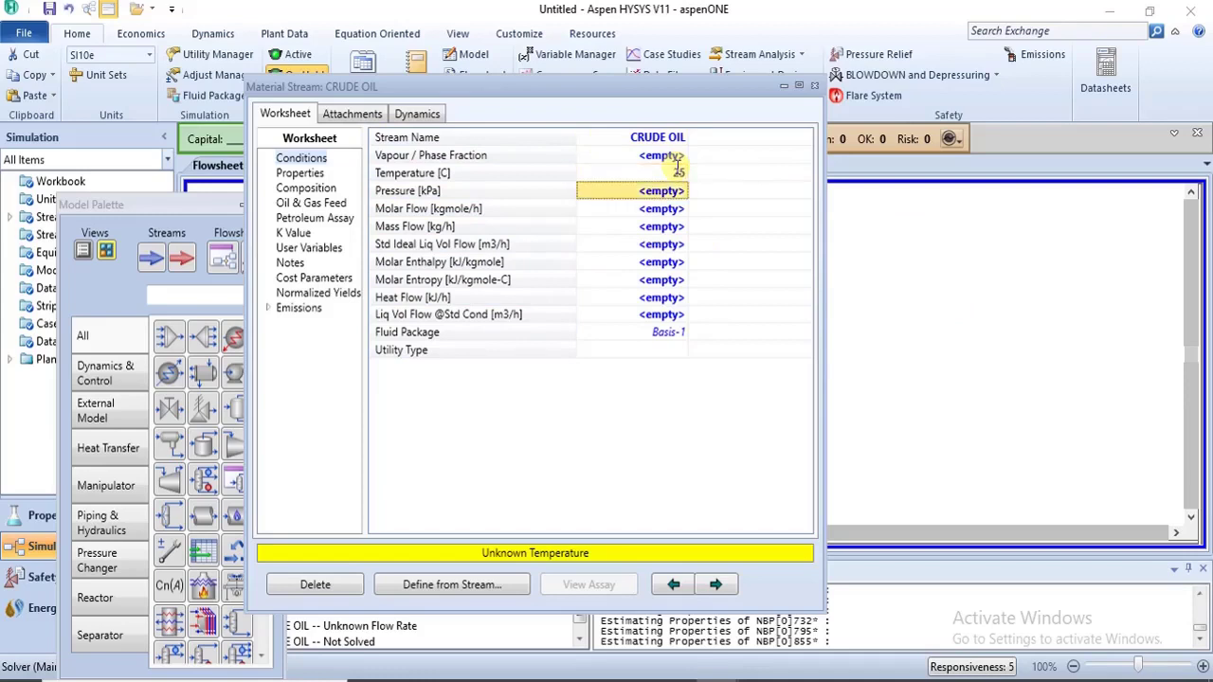
pyautogui.click(669, 189)
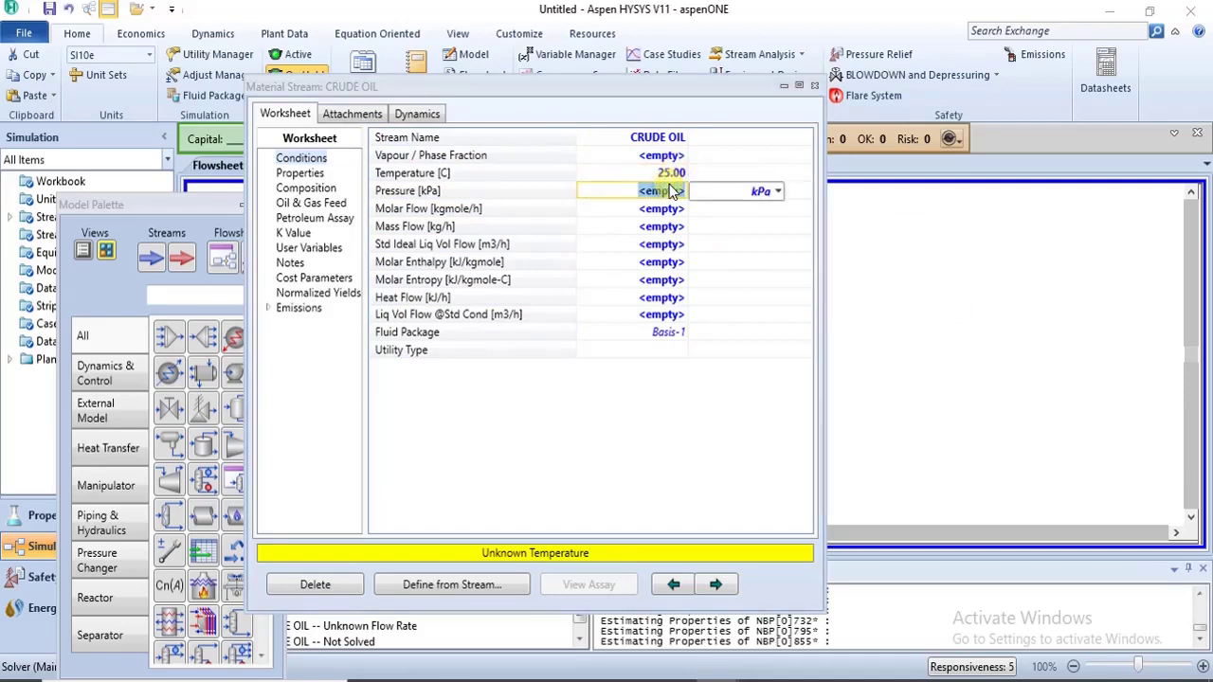
pyautogui.write('1')
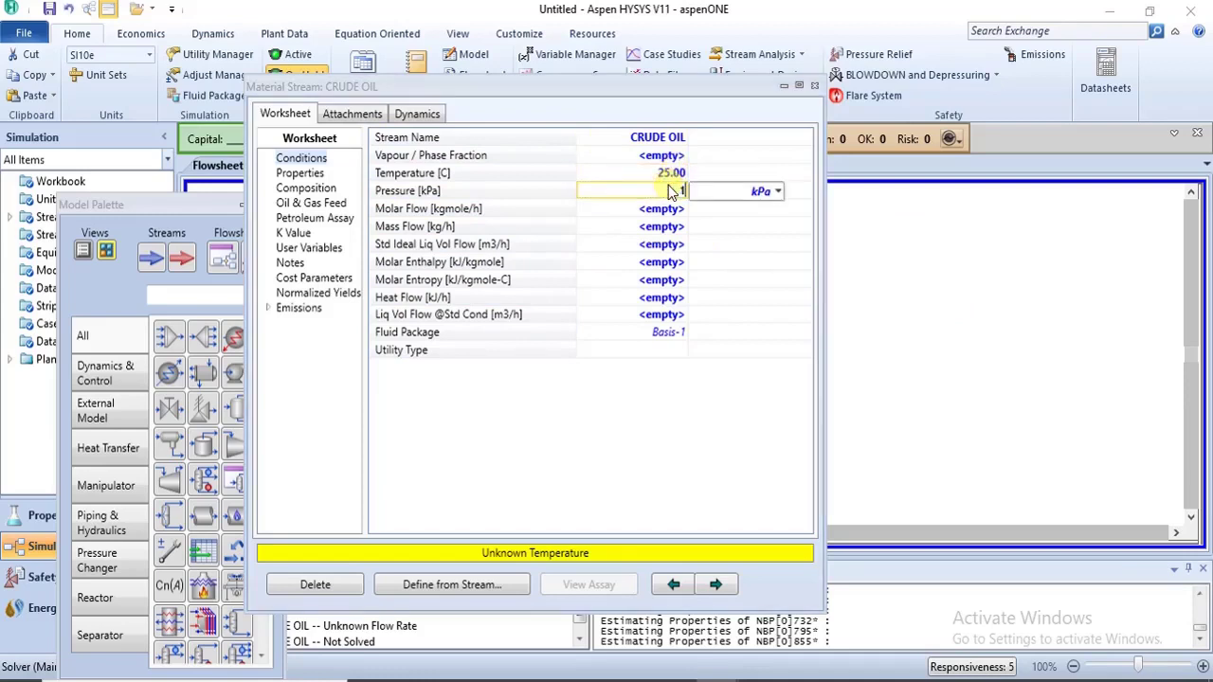
pyautogui.click(787, 191)
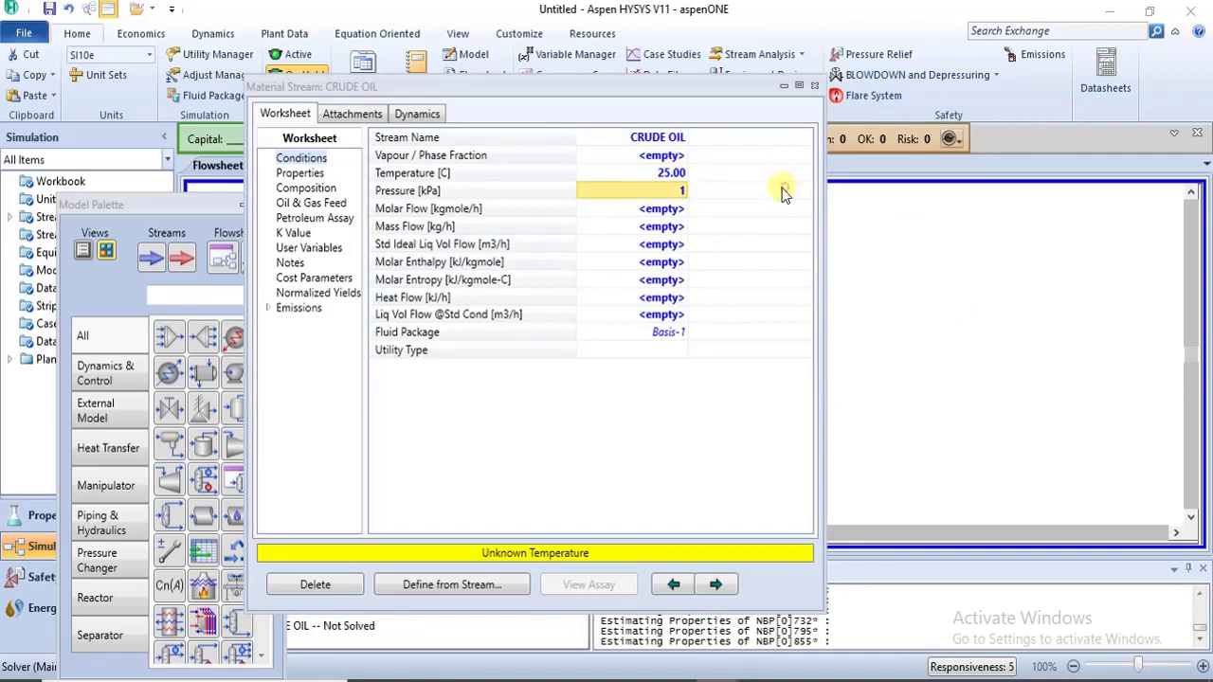
pyautogui.click(671, 191)
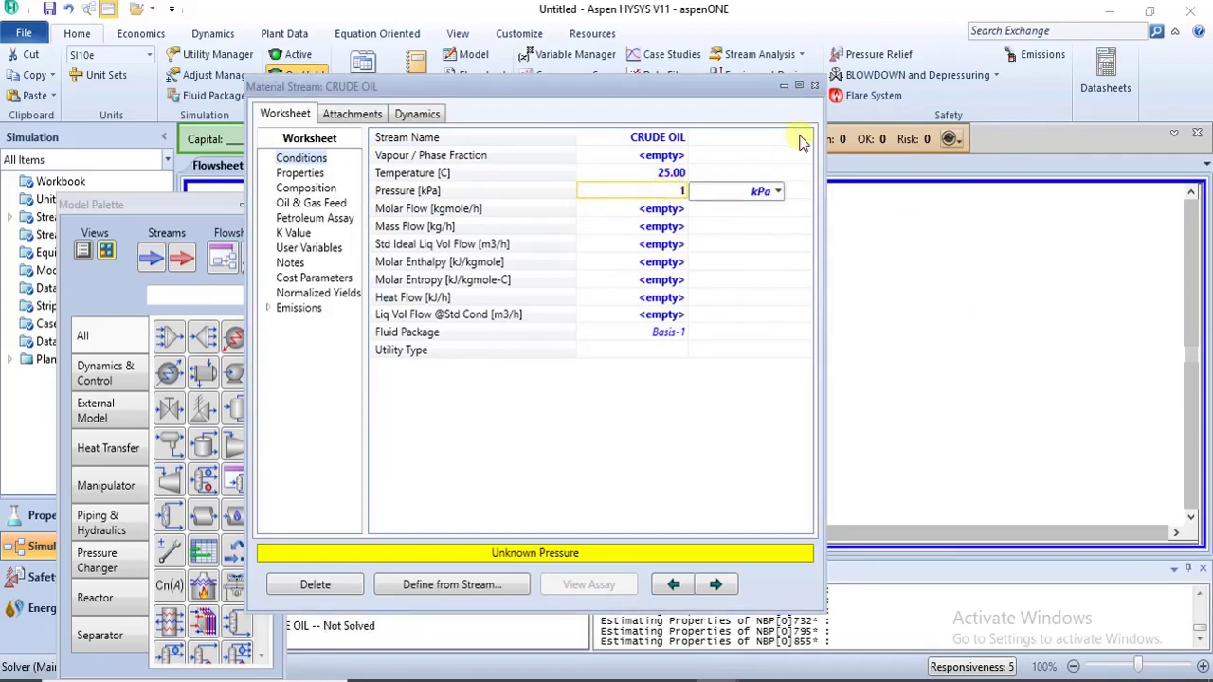
pyautogui.click(778, 193)
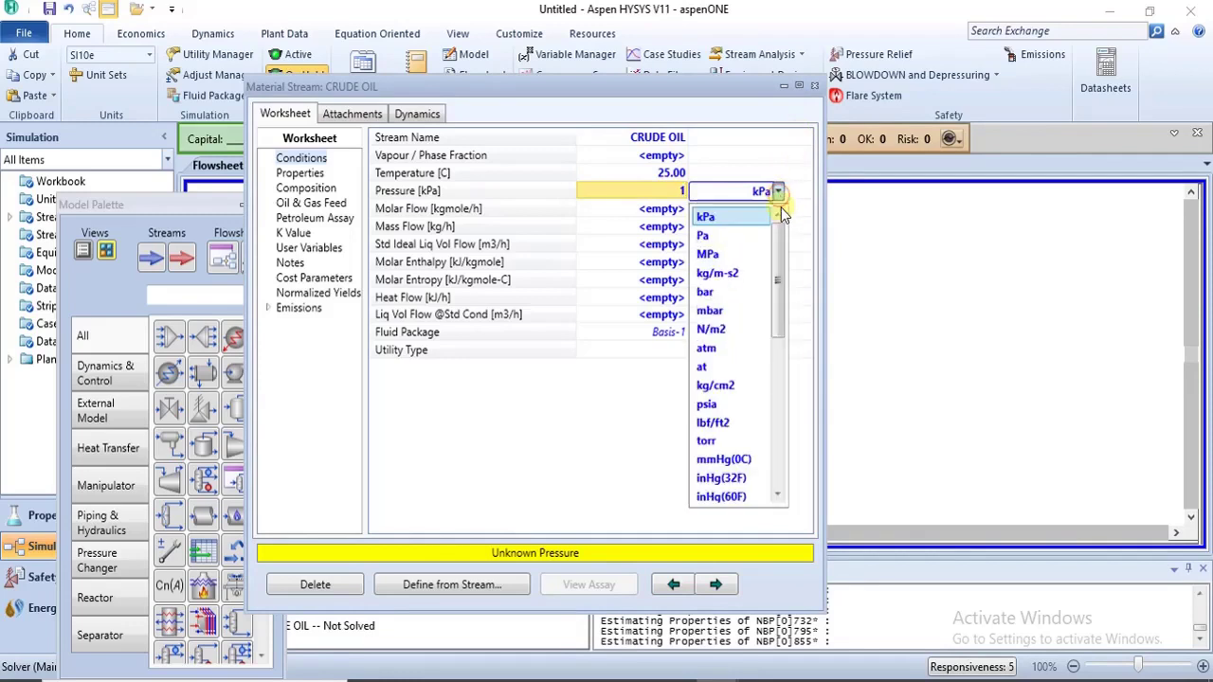
pyautogui.click(737, 347)
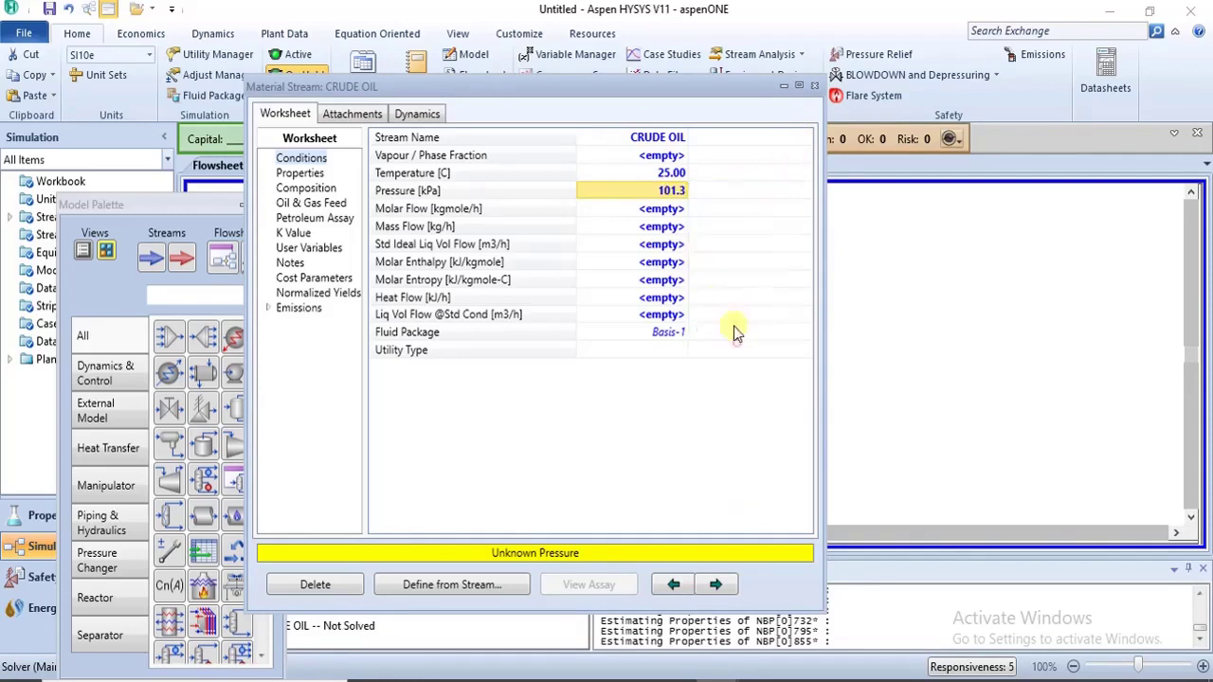
# Step: Set the molar flow of the CRUDE OIL stream to 100 kgmole/h
pyautogui.click(673, 214)
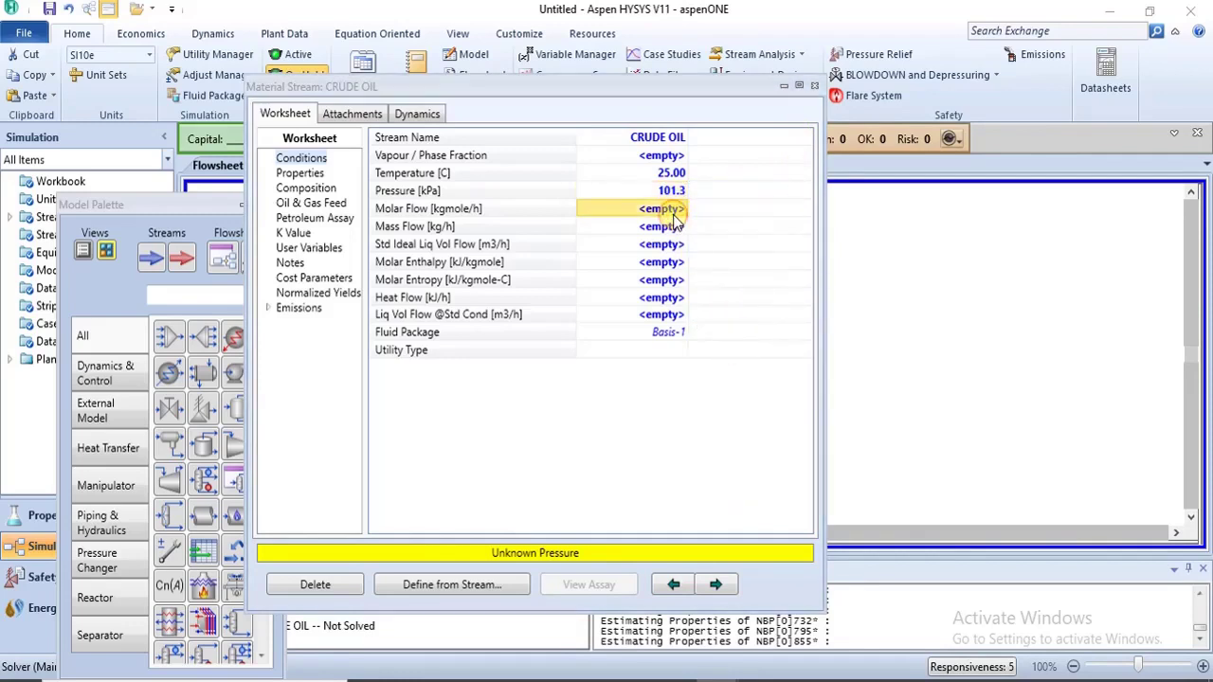
pyautogui.write('1')
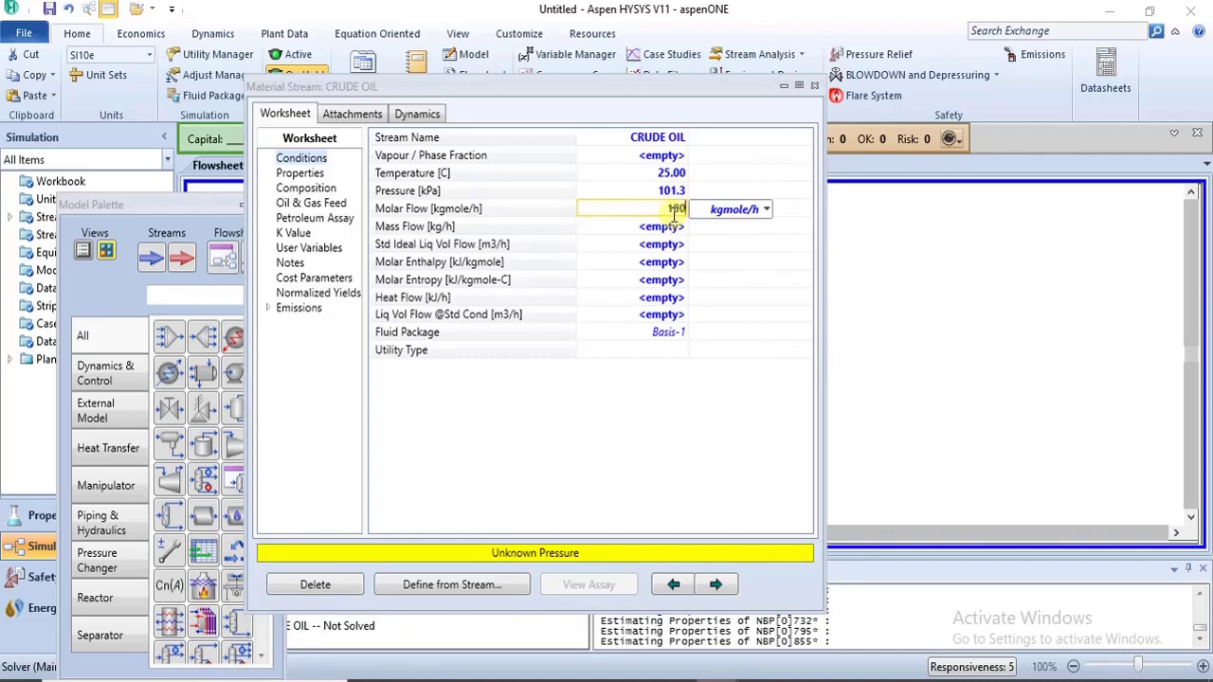
pyautogui.write('00')
pyautogui.press('Return')
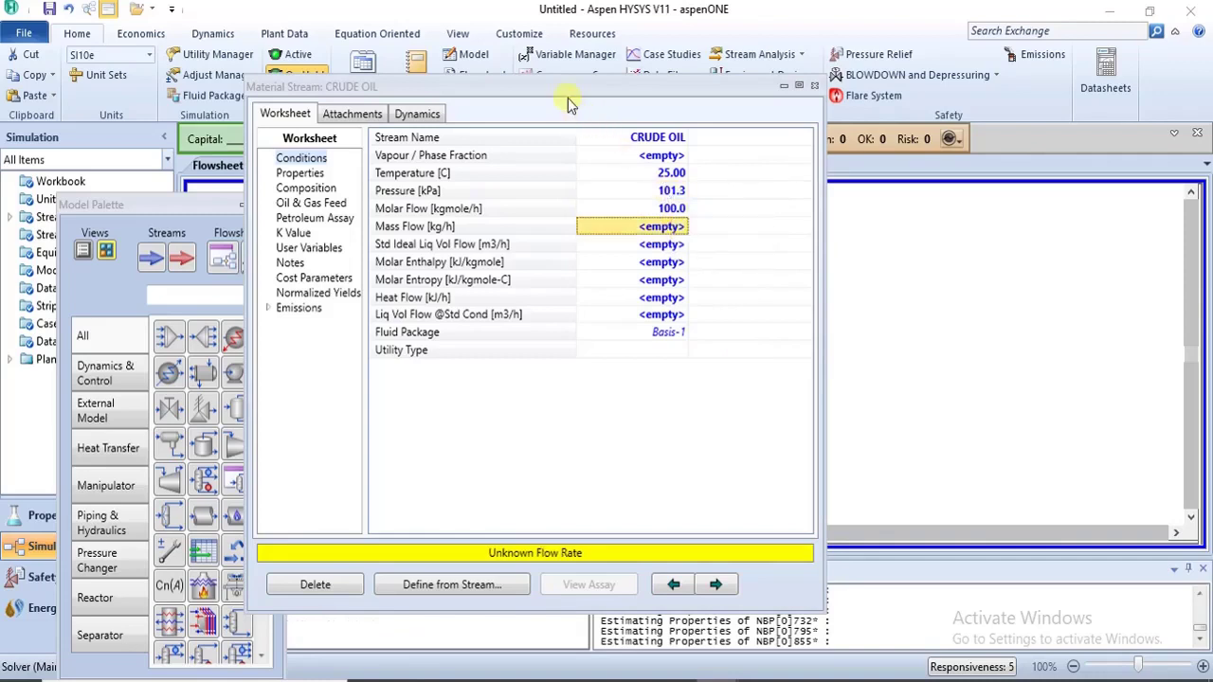
# Step: Activate the solver to calculate the CRUDE OIL stream, then review its conditions and phase composition and close the stream's window
pyautogui.moveTo(562, 89); pyautogui.dragTo(650, 152)
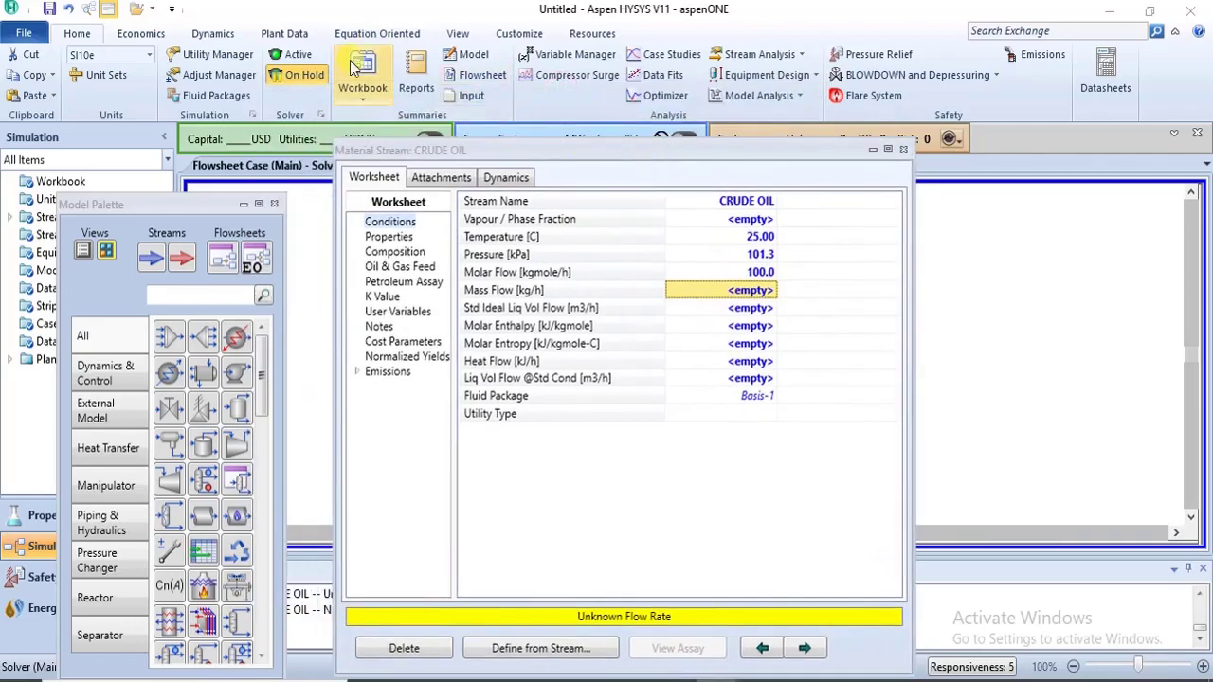
pyautogui.click(292, 54)
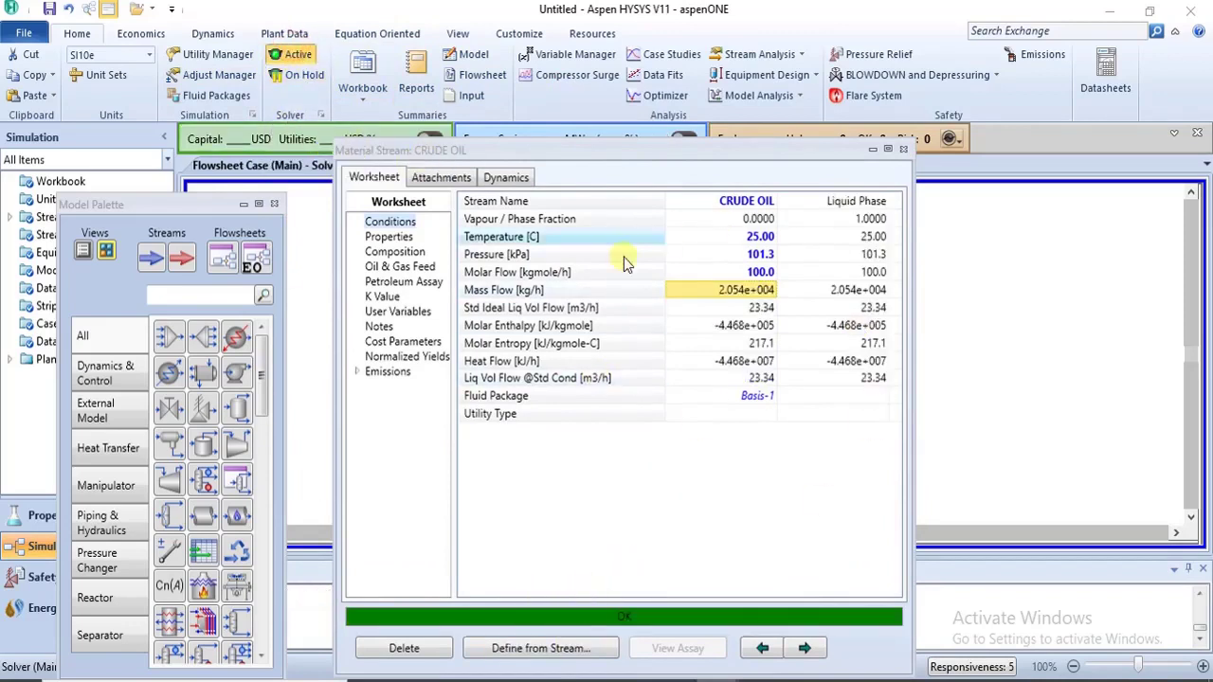
pyautogui.click(381, 254)
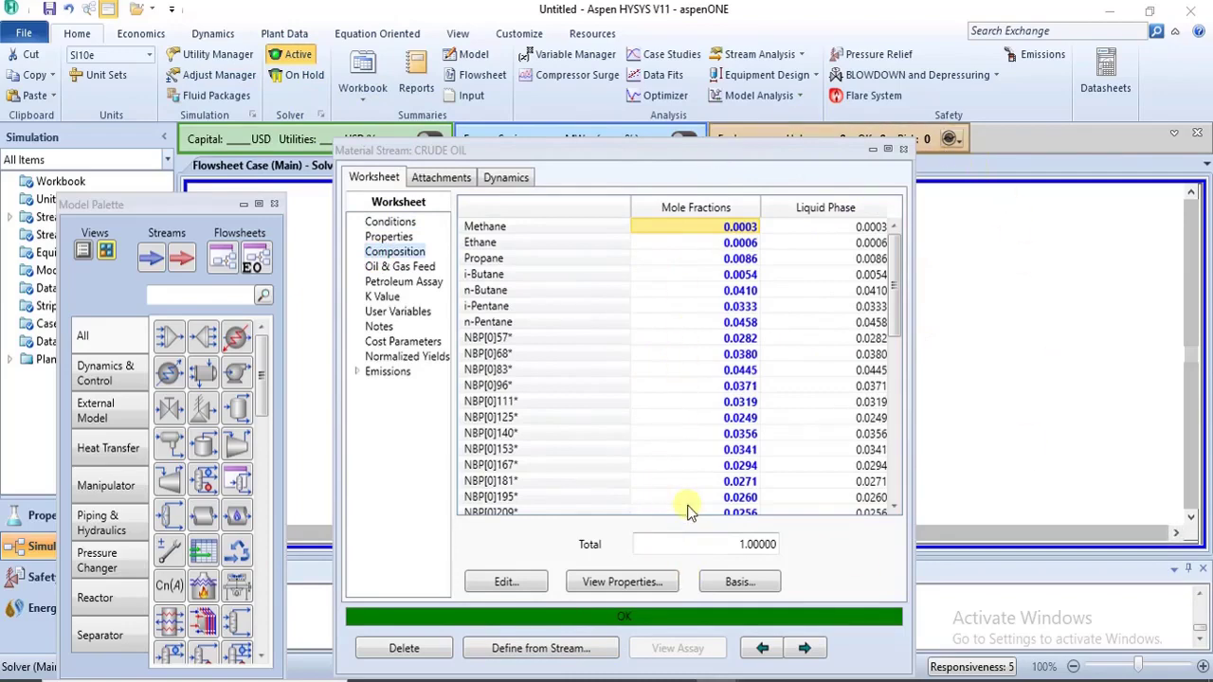
pyautogui.click(903, 149)
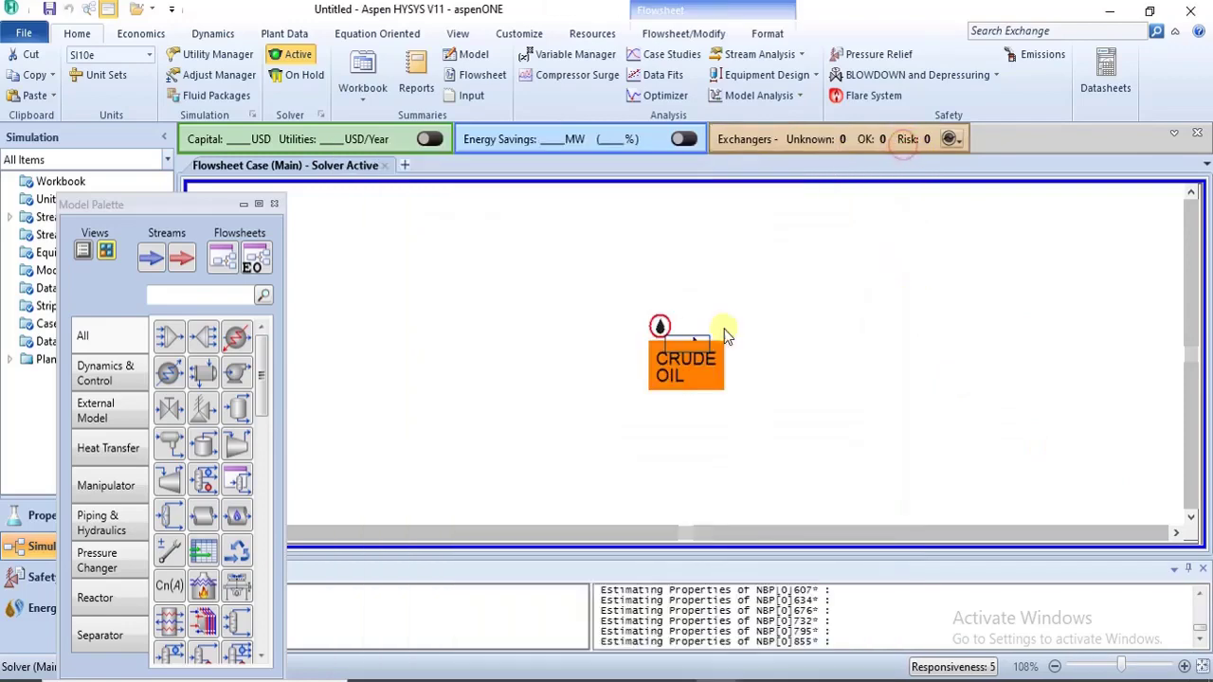
# Step: Move the CRUDE OIL stream farther left on the flowsheet and deselect it
pyautogui.click(836, 306)
pyautogui.moveTo(693, 352); pyautogui.dragTo(497, 341)
pyautogui.click(614, 324)
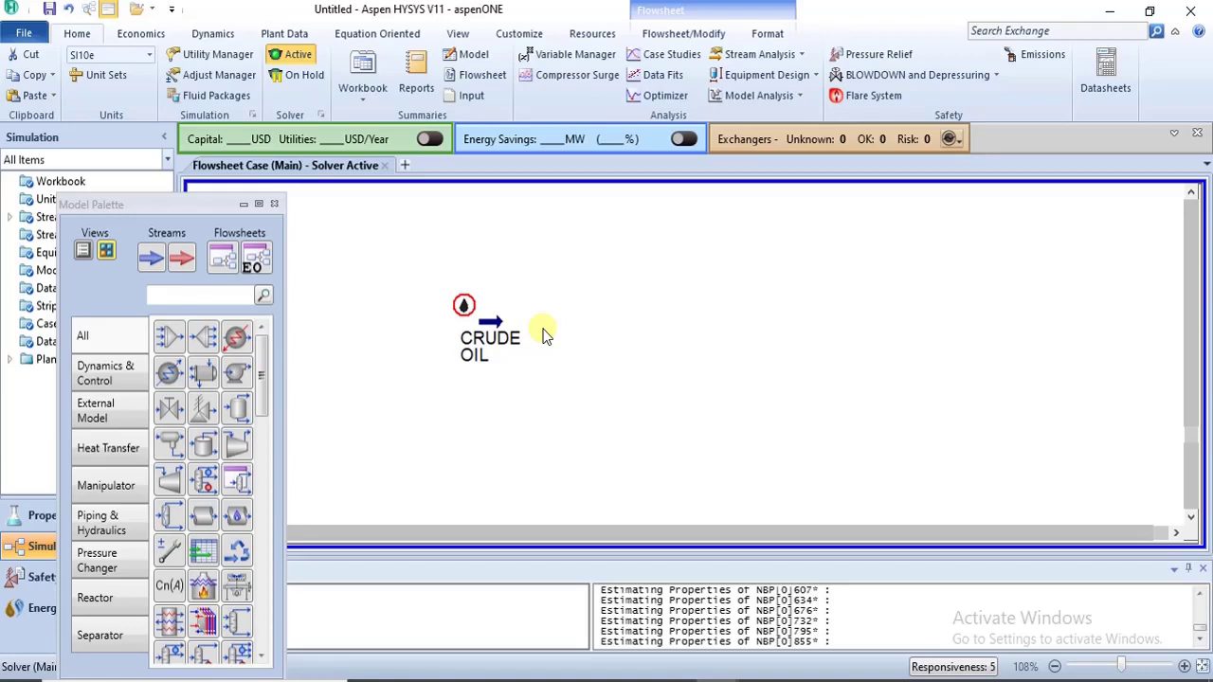
# Step: Open the list of available unit operations for the main flowsheet
pyautogui.press('F12')
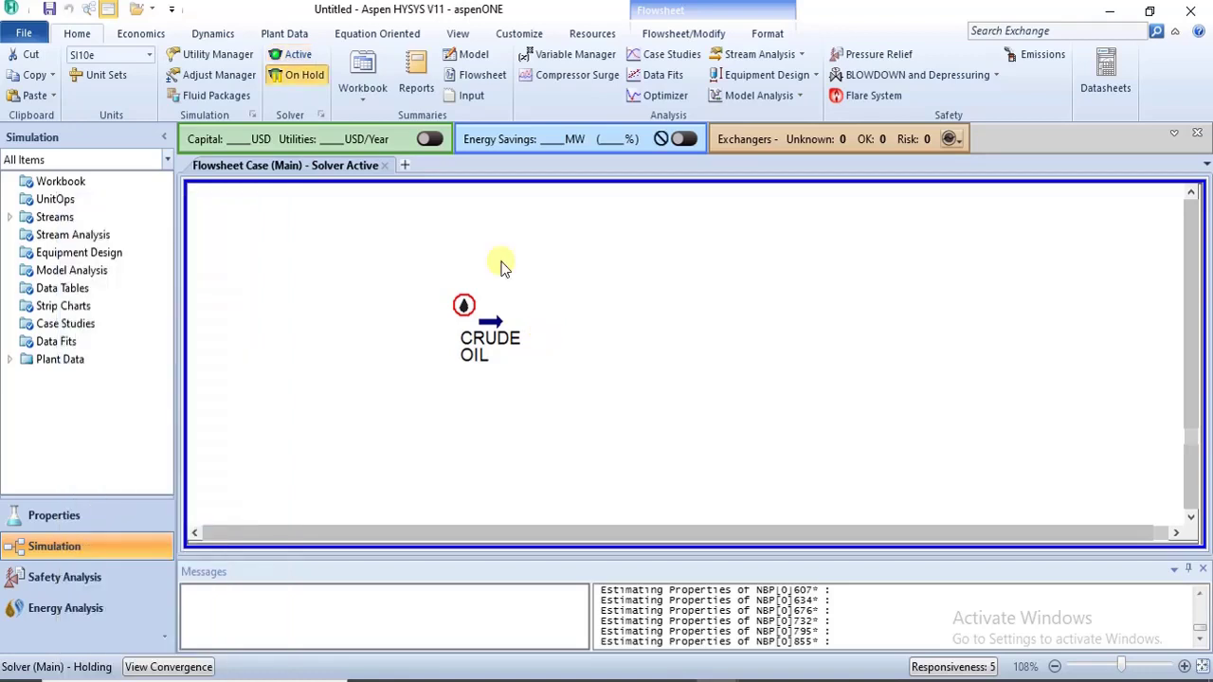